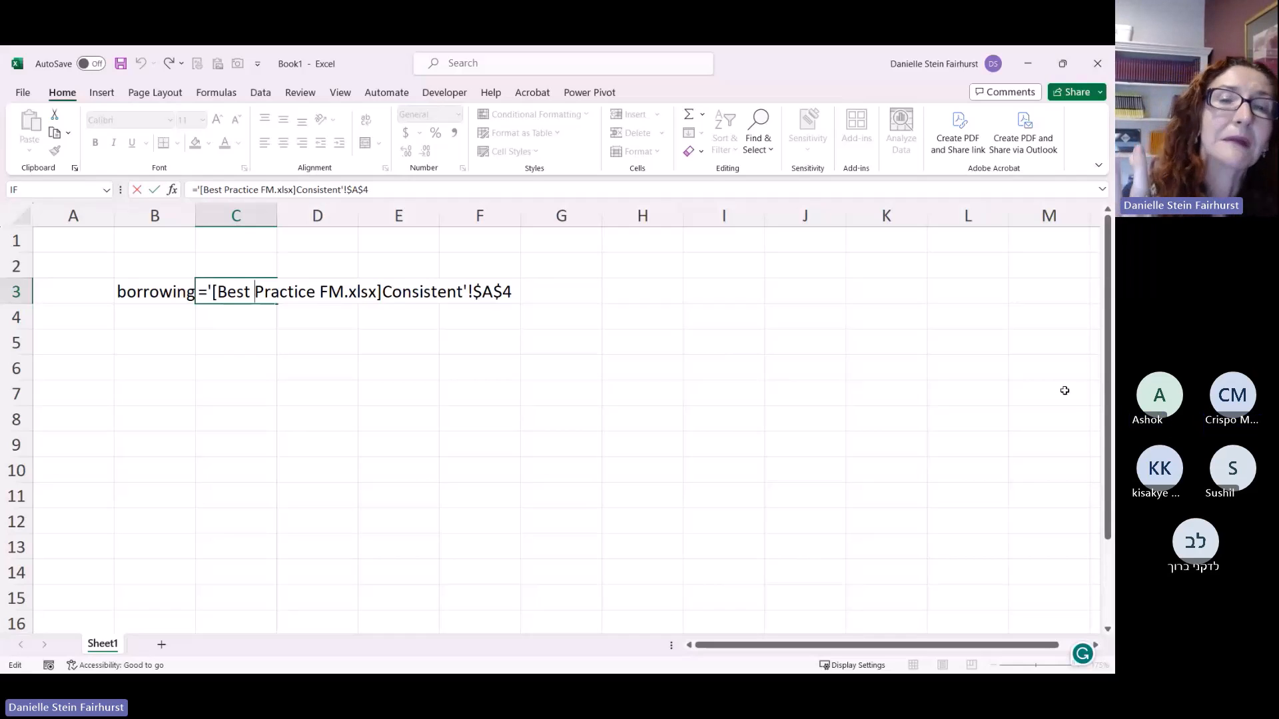
# Step: Trace the borrowing link in C3 to its source in Best Practice FM.xlsx and name that source cell borrowing1
pyautogui.hotkey('ctrl', 'Return')
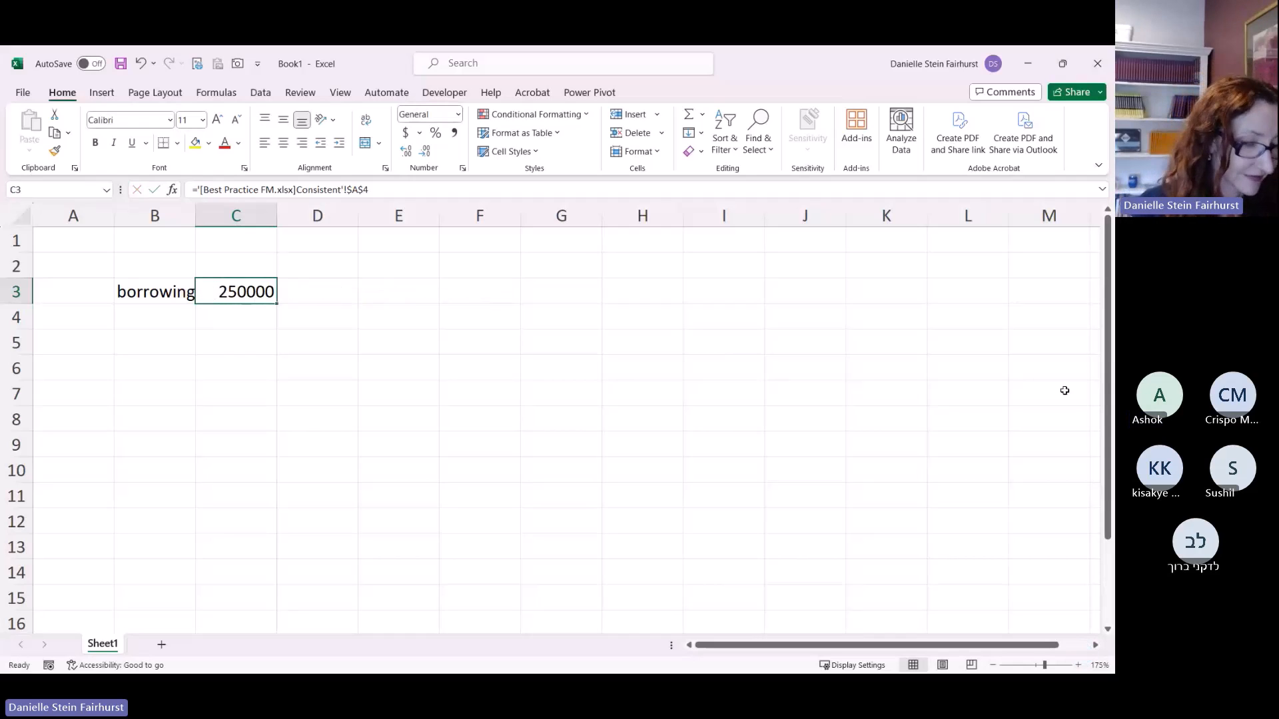
pyautogui.hotkey('ctrl', '[')
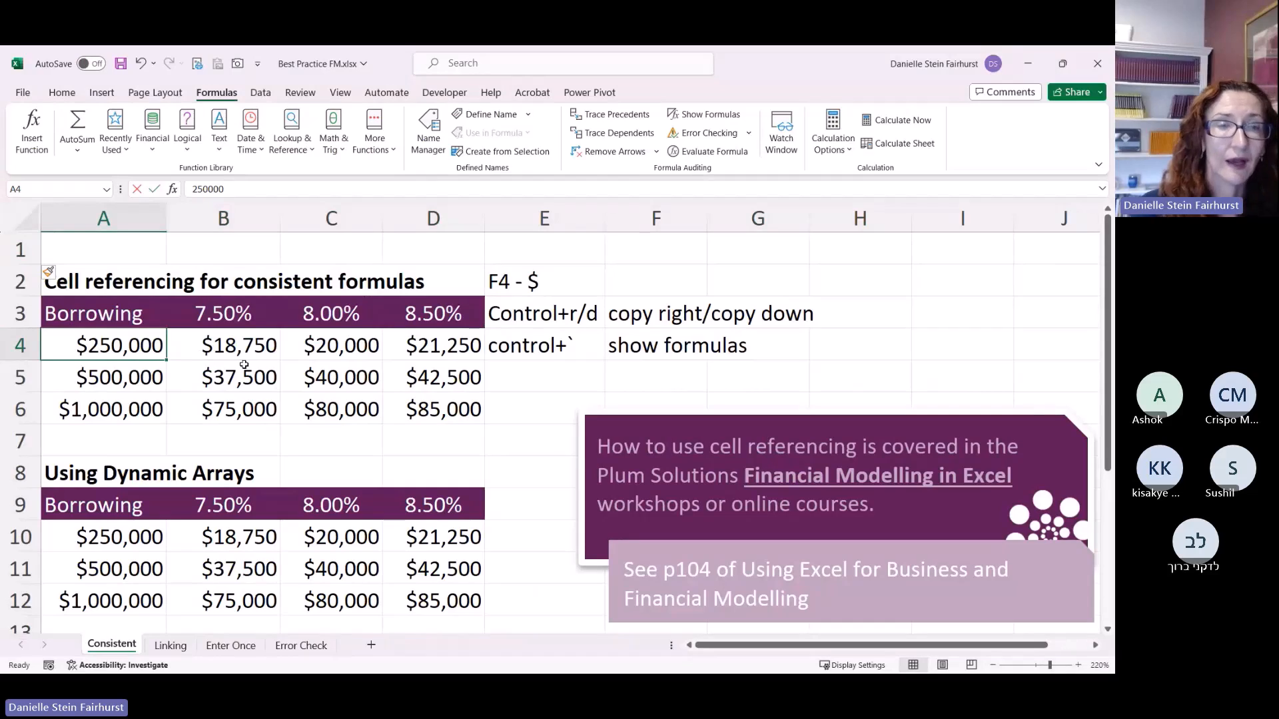
pyautogui.click(45, 183)
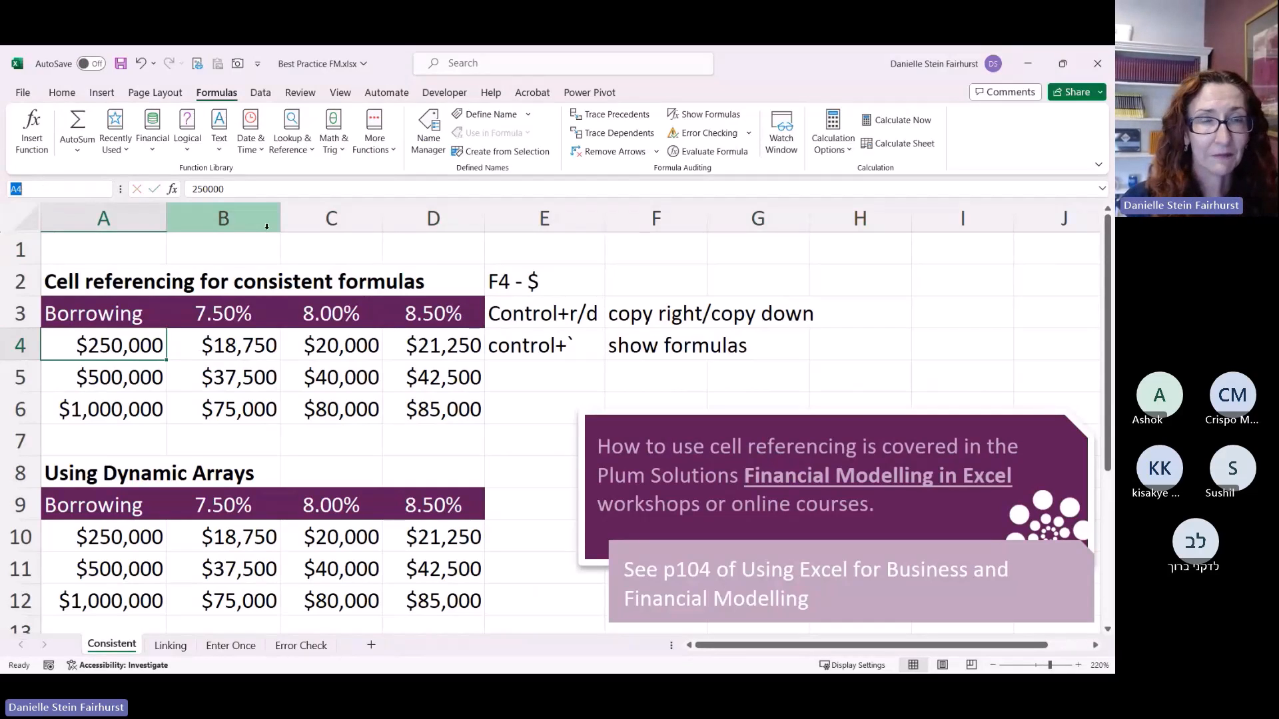
pyautogui.write('borrowing')
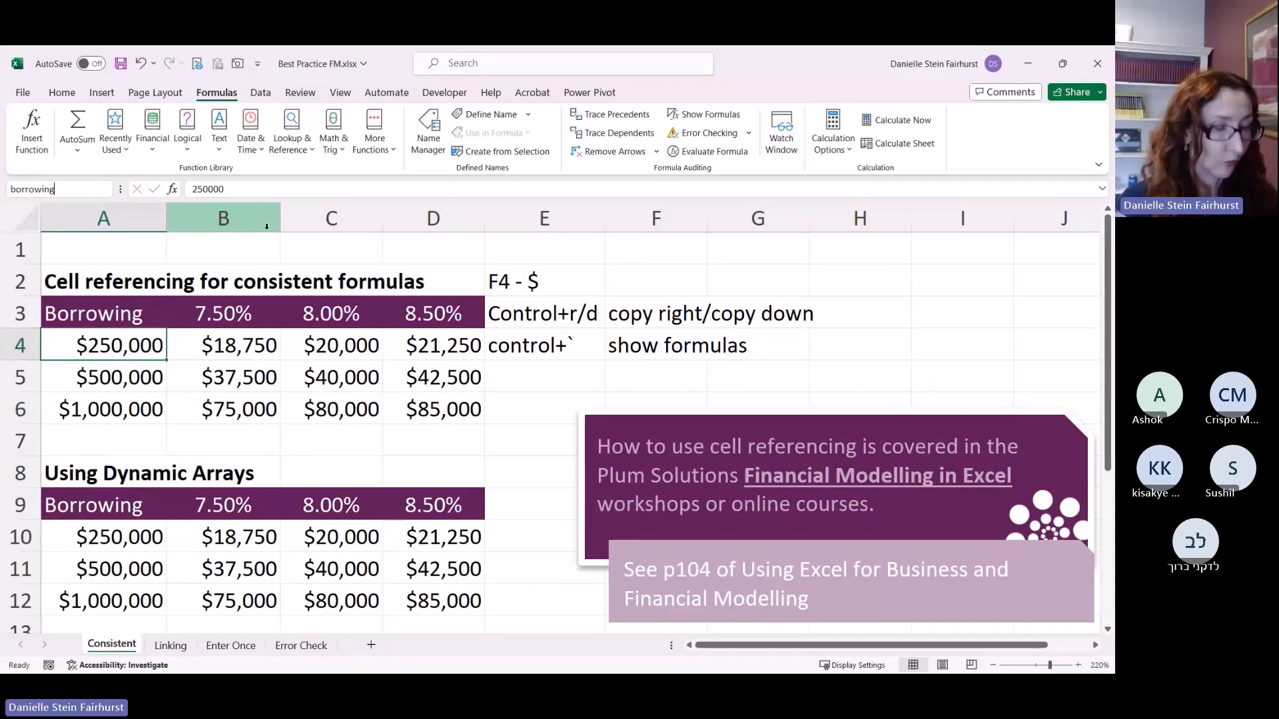
pyautogui.write('1')
pyautogui.press('Return')
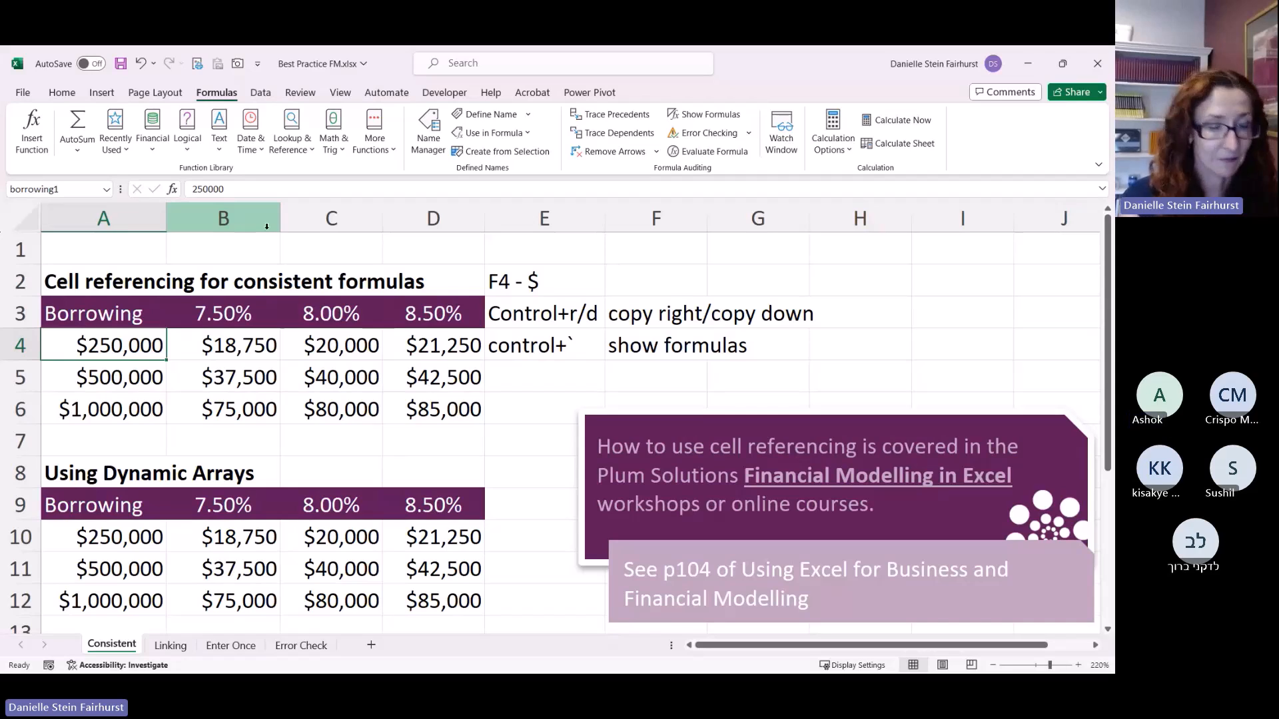
# Step: Relink C3 in Book1 to the borrowing1 named cell in Best Practice FM.xlsx and check the resulting formula
pyautogui.hotkey('alt', 'Tab')
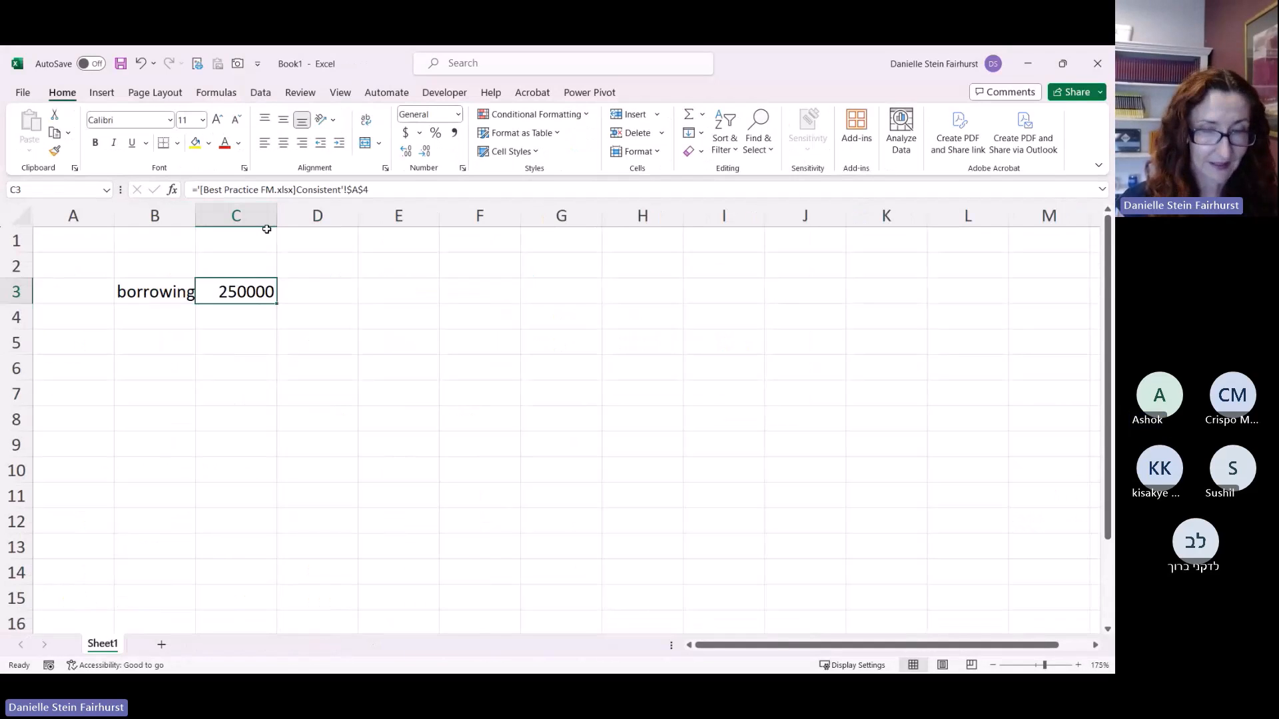
pyautogui.write('=')
pyautogui.hotkey('alt', 'Tab')
pyautogui.click(157, 344)
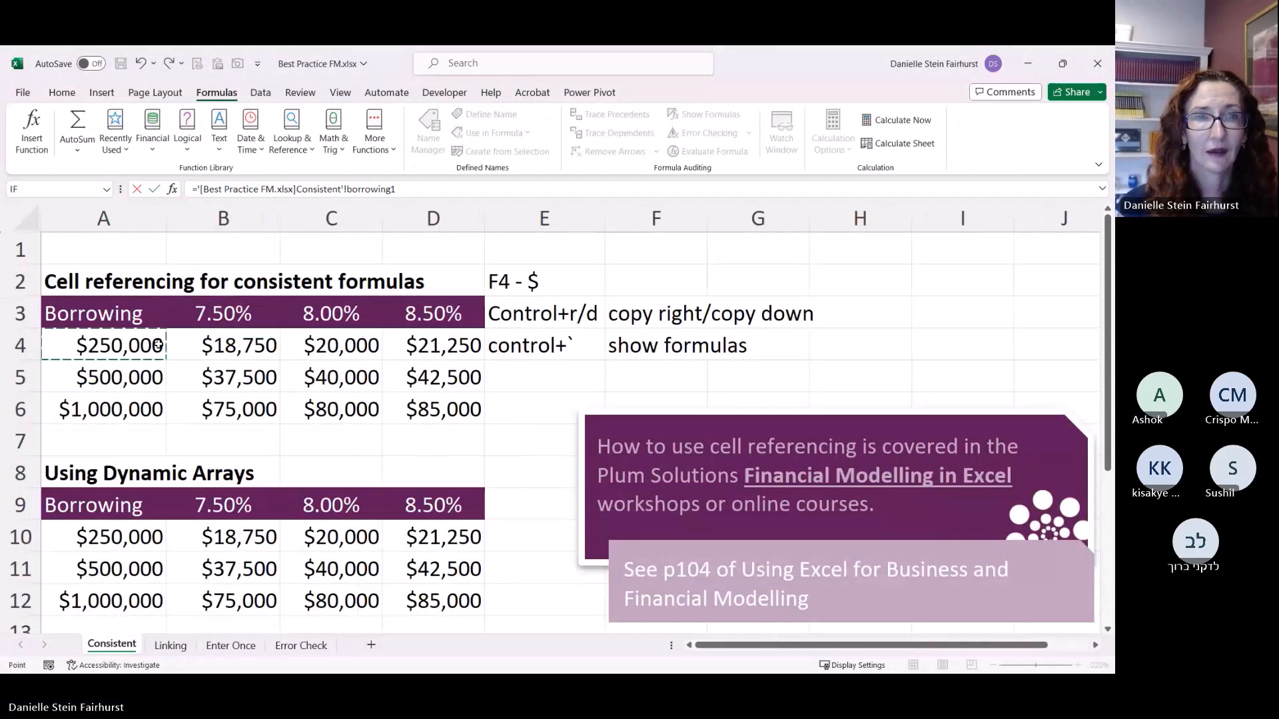
pyautogui.press('Return')
pyautogui.press('Up')
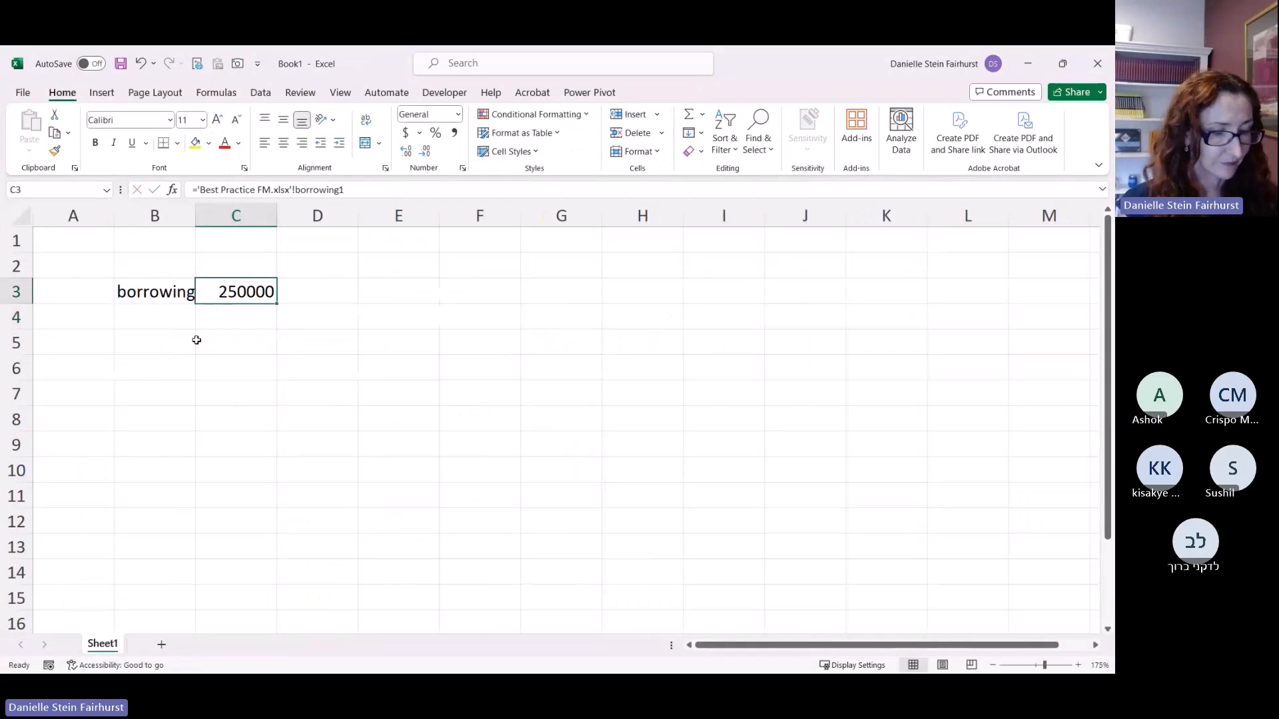
pyautogui.press('F2')
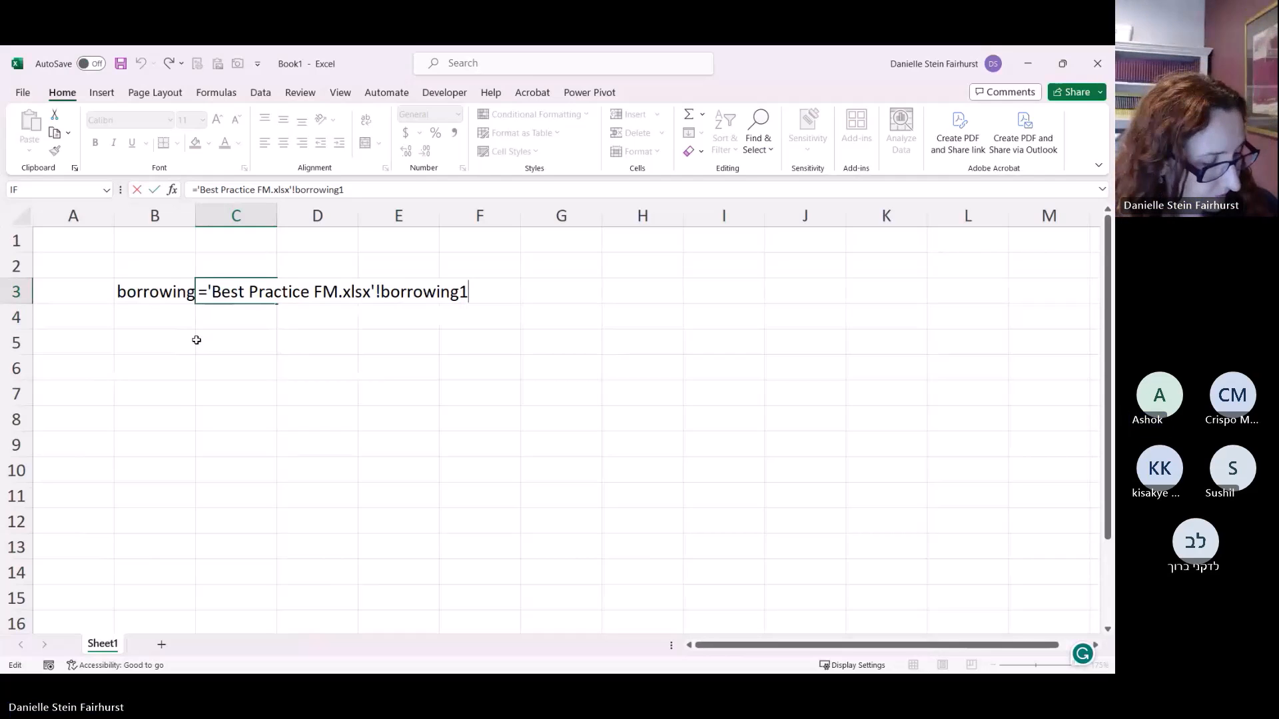
pyautogui.hotkey('ctrl', 'Return')
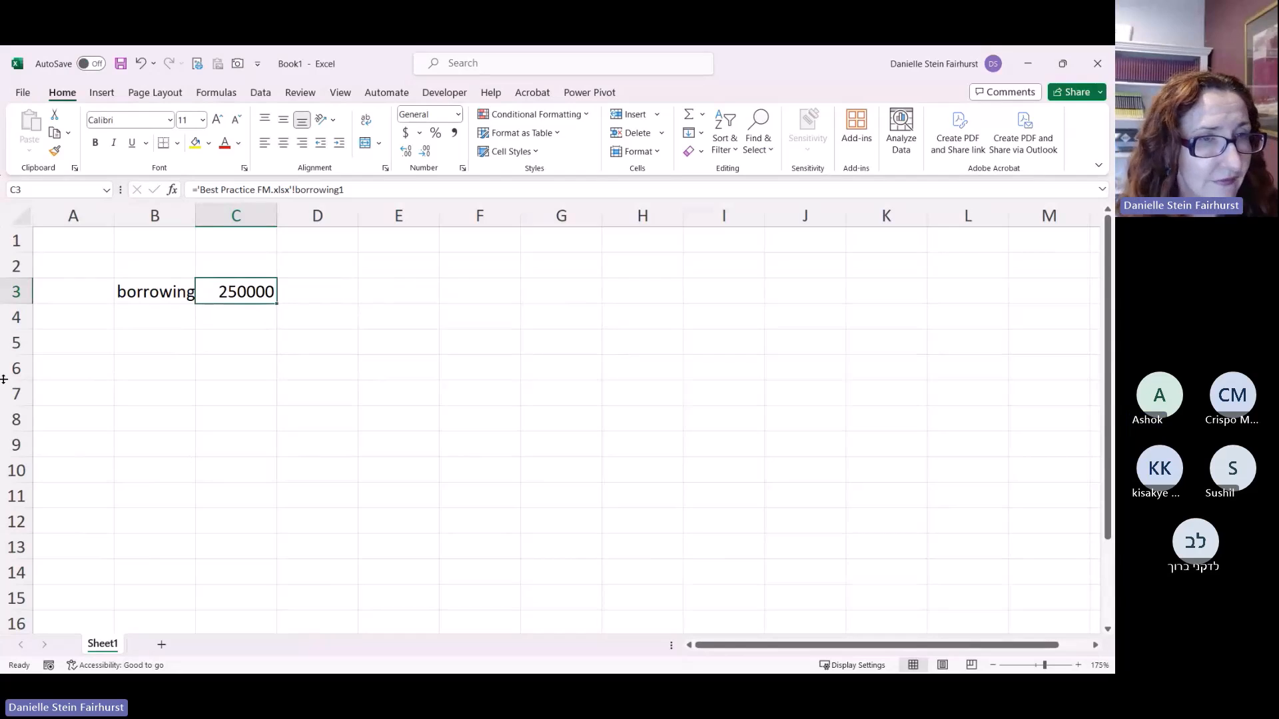
# Step: On the Linking sheet of Best Practice FM.xlsx, trace the dependents of cost cap cell B3 and remove the arrows
pyautogui.hotkey('alt', 'Tab')
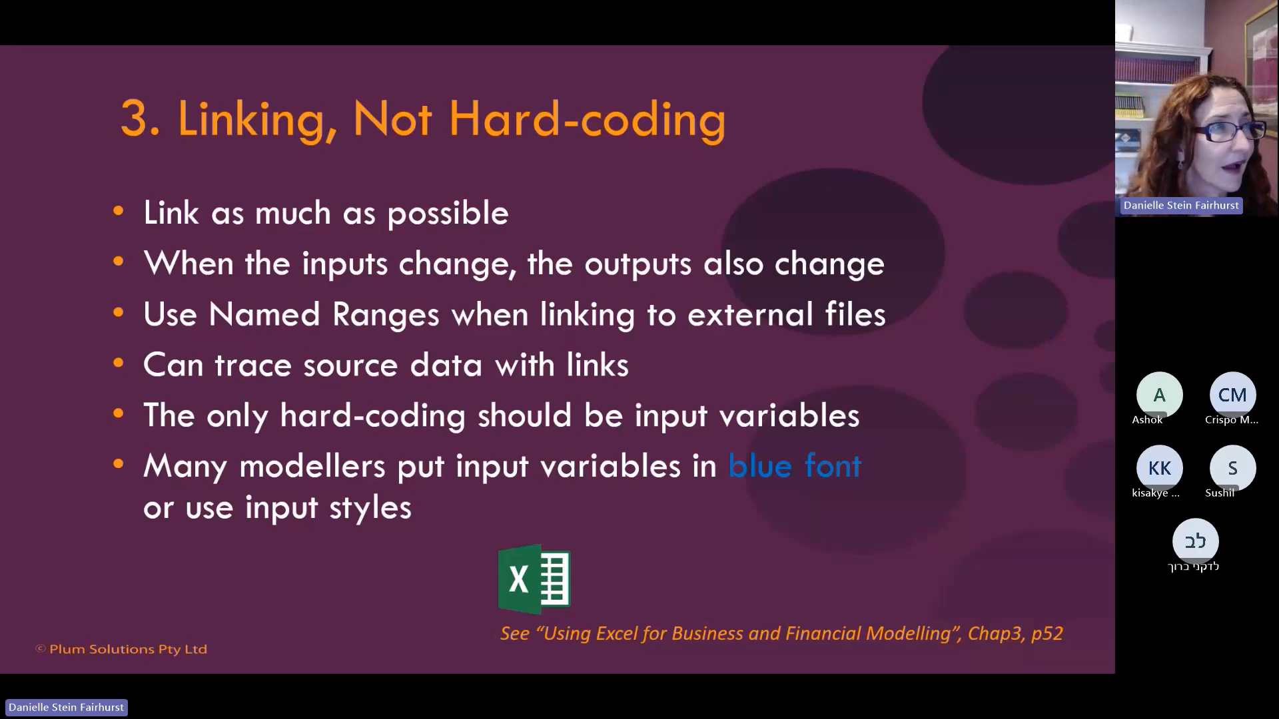
pyautogui.hotkey('alt', 'Tab')
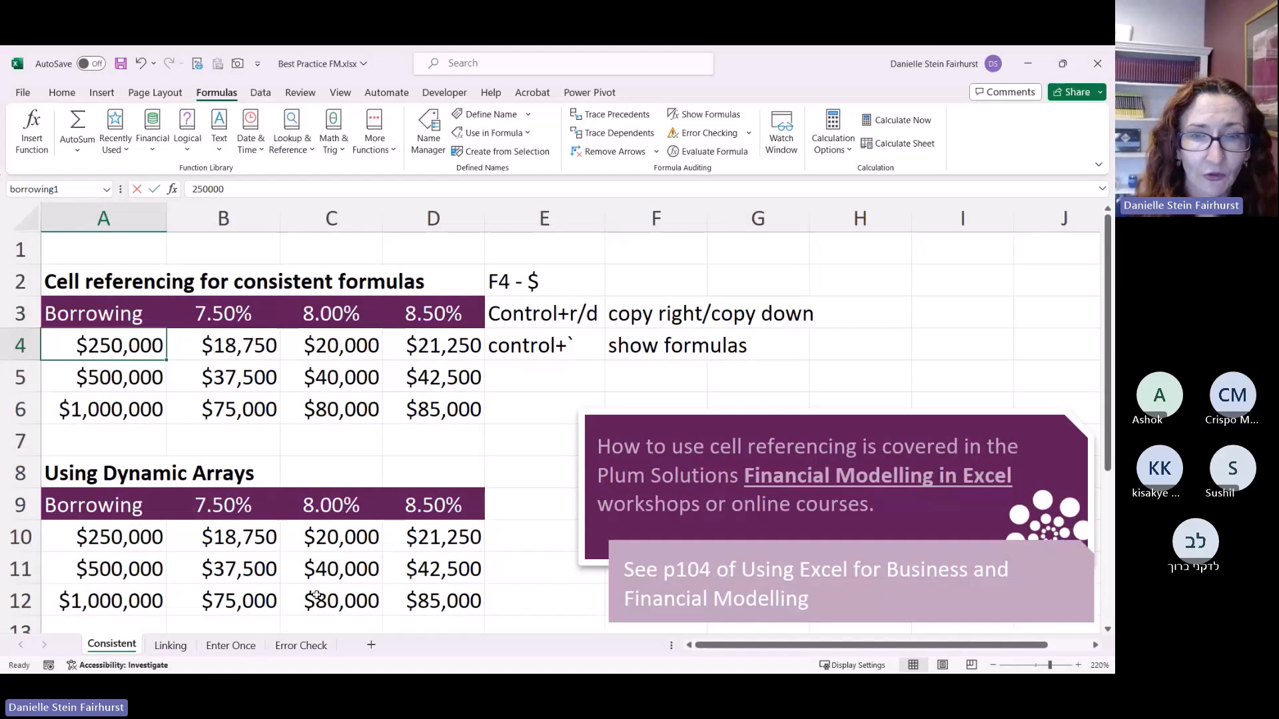
pyautogui.click(174, 650)
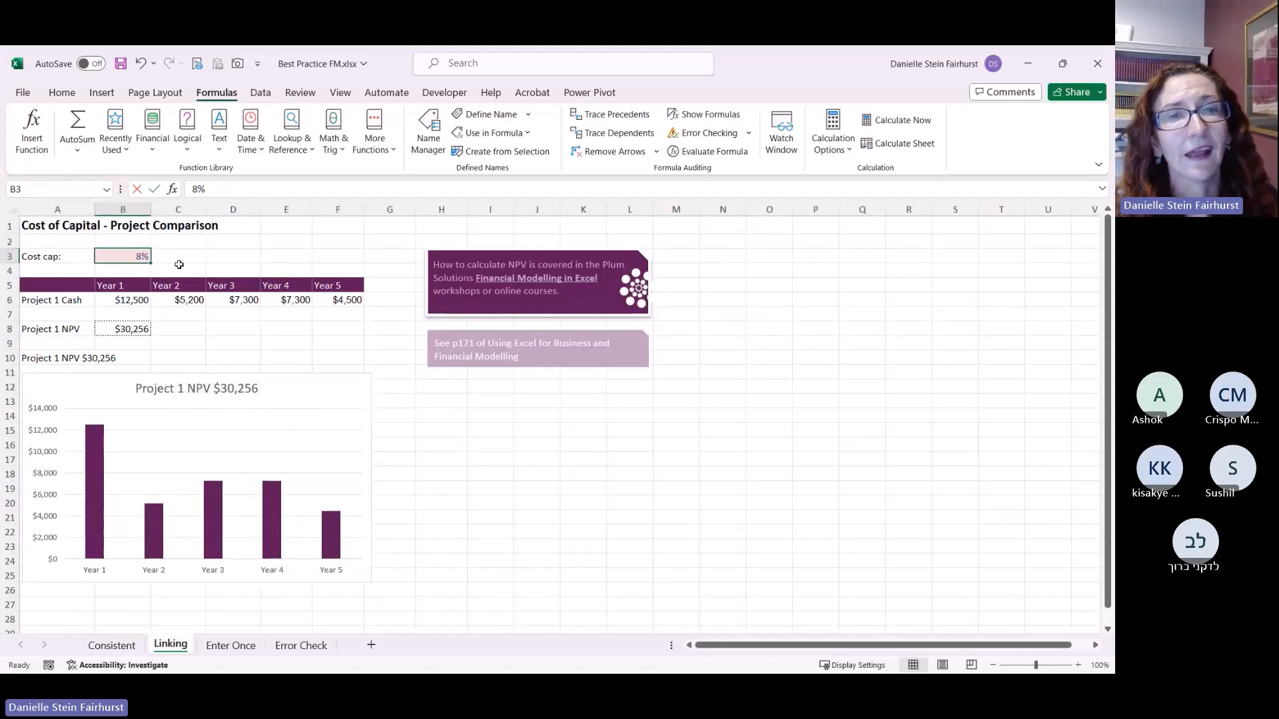
pyautogui.scroll(3, 177, 262)
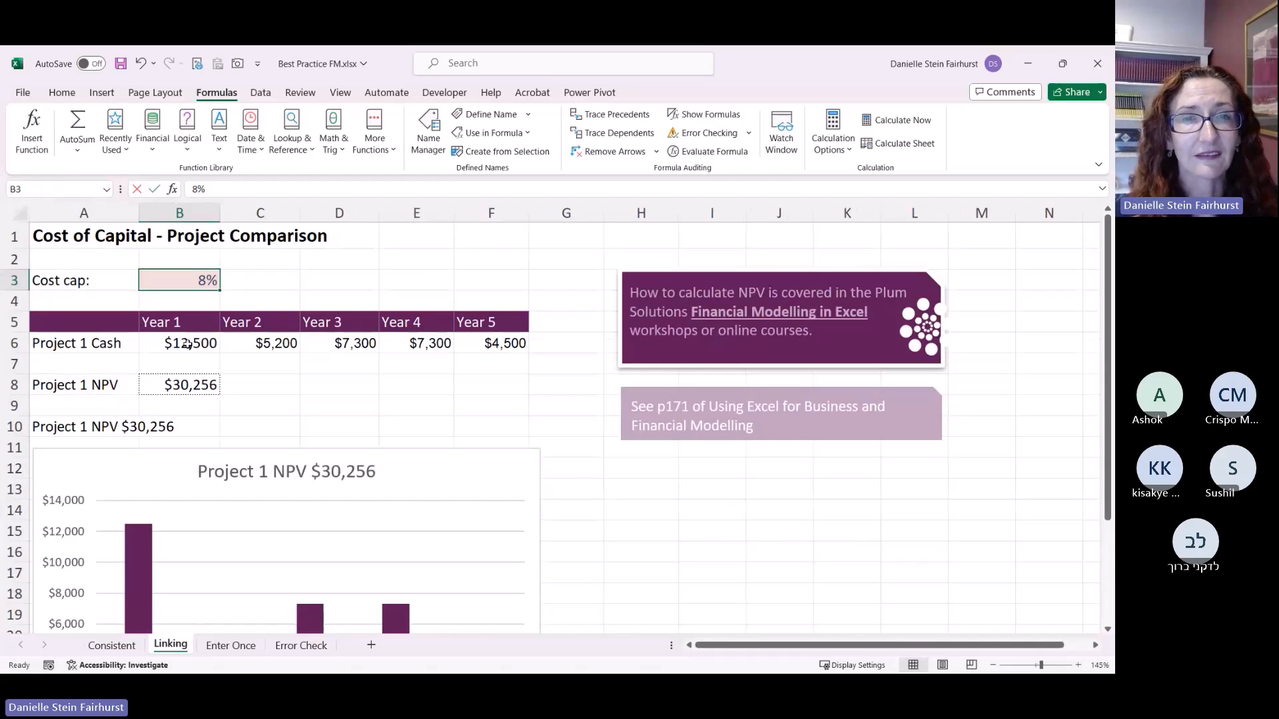
pyautogui.click(186, 385)
pyautogui.click(192, 282)
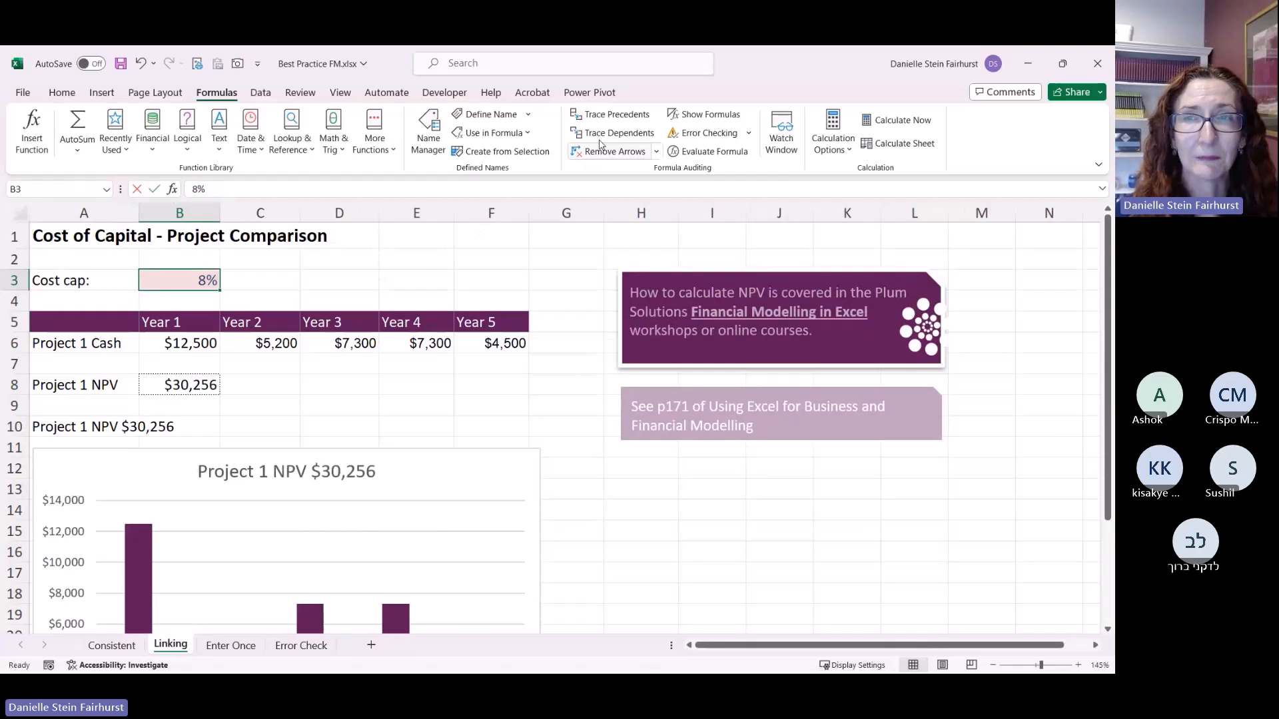
pyautogui.click(601, 138)
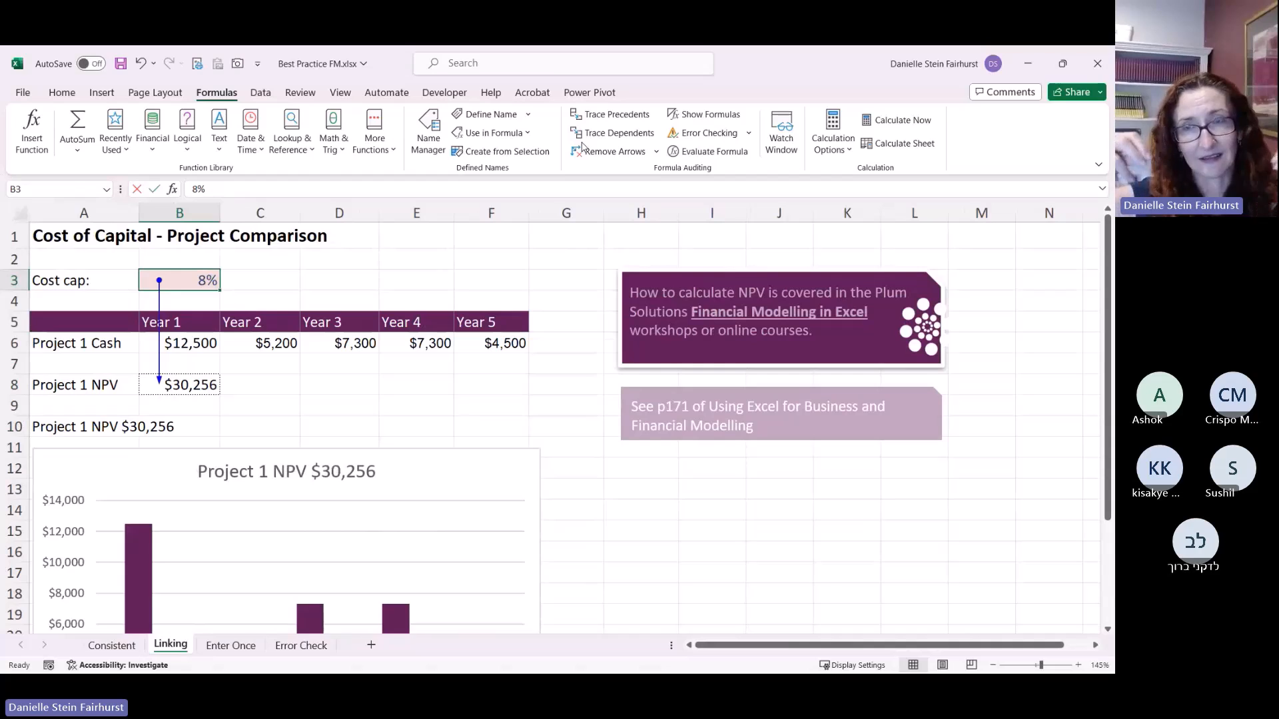
pyautogui.click(603, 150)
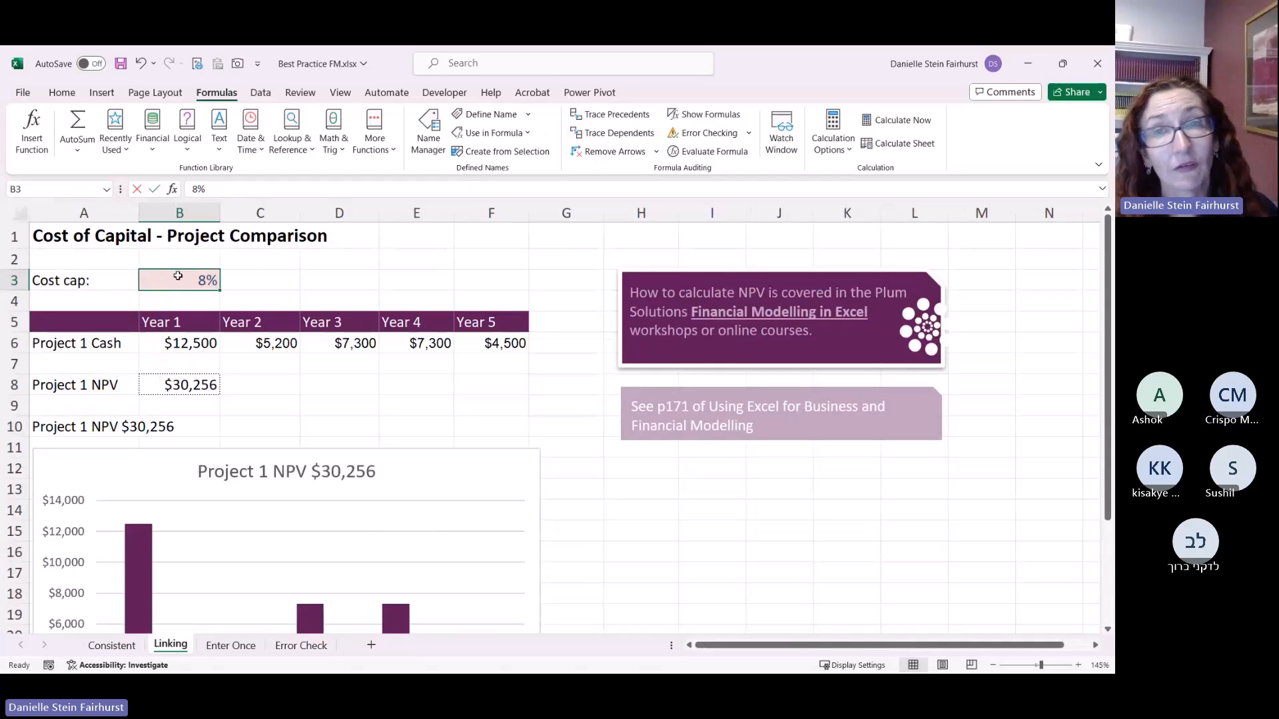
# Step: Look through the available cell styles for the cost cap input cell without applying one
pyautogui.click(62, 92)
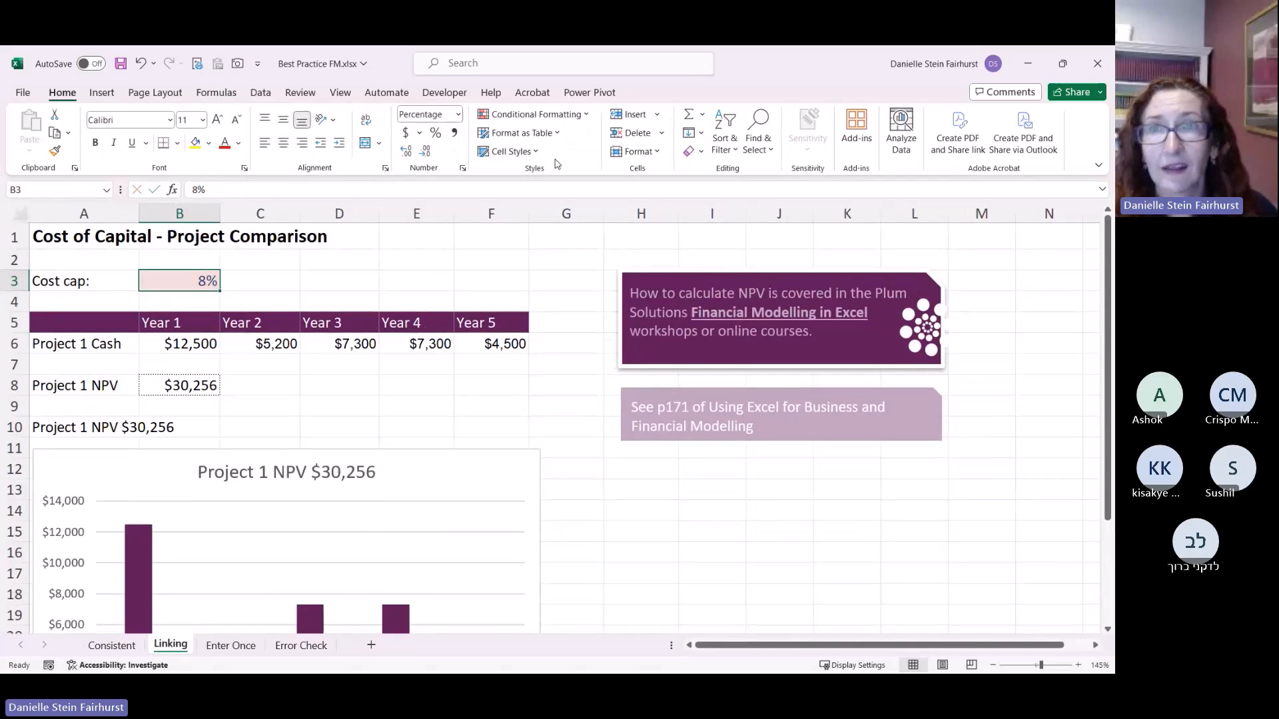
pyautogui.click(536, 154)
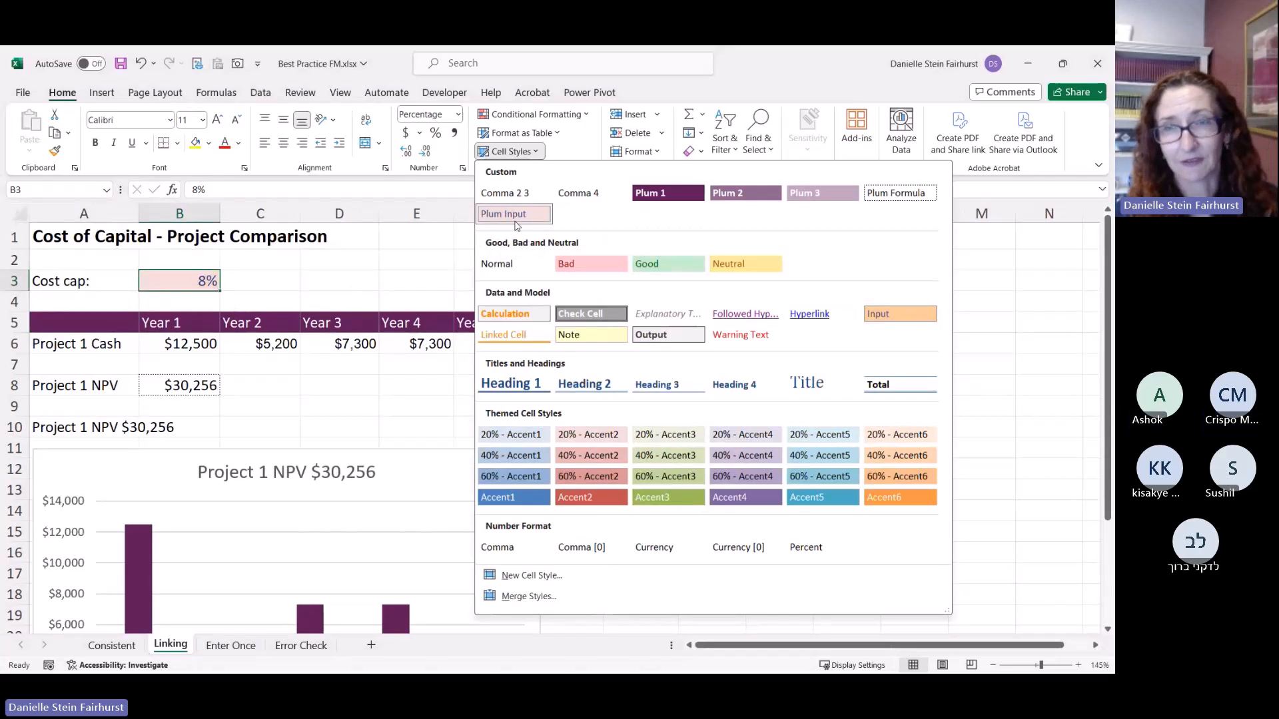
pyautogui.press('Escape')
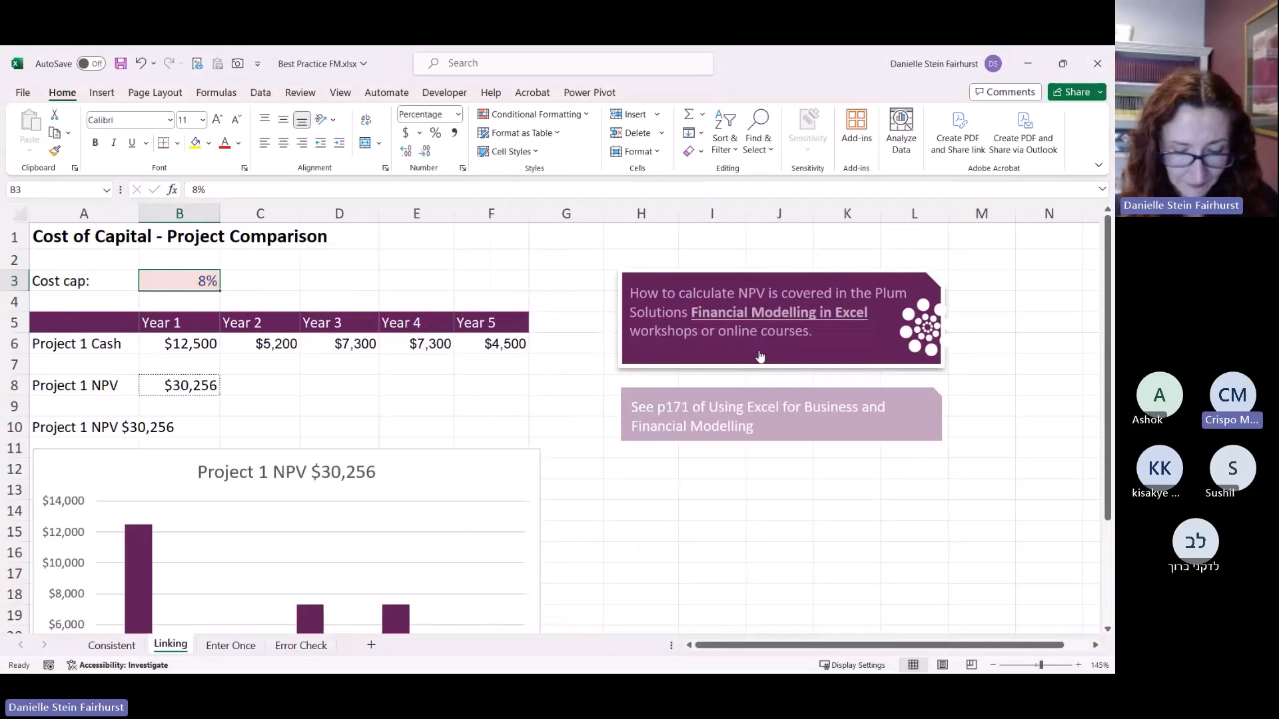
# Step: Test the model with a cost cap of 7% in B3 and undo the change
pyautogui.write('7')
pyautogui.press('Return')
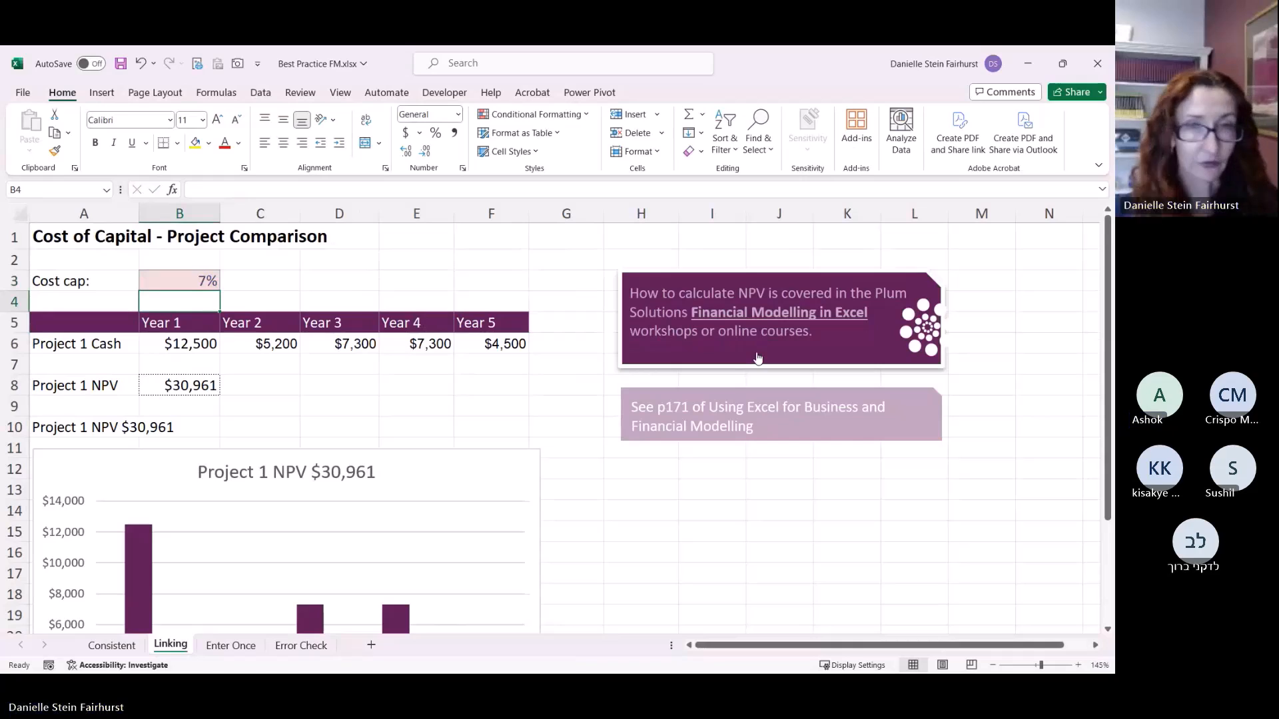
pyautogui.hotkey('ctrl', 'z')
# Step: Examine the Project 1 NPV formula in B8 and the Year 1 cash input it uses
pyautogui.click(203, 385)
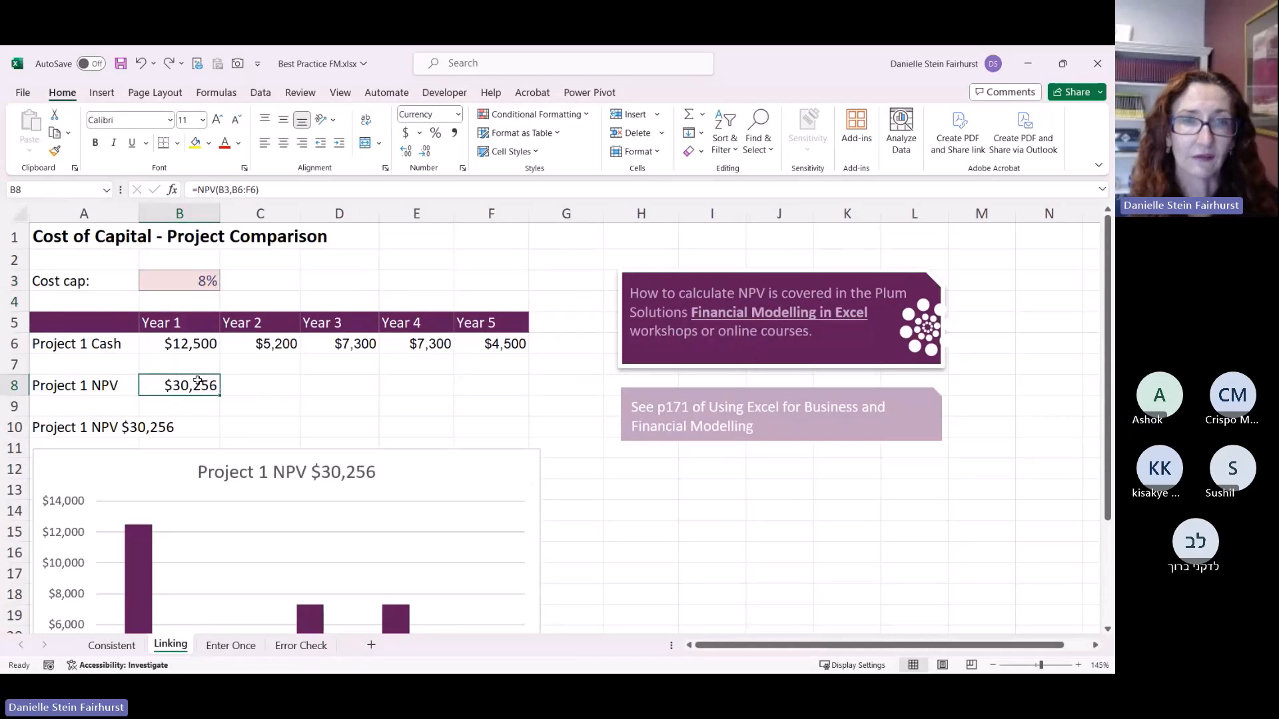
pyautogui.press('F2')
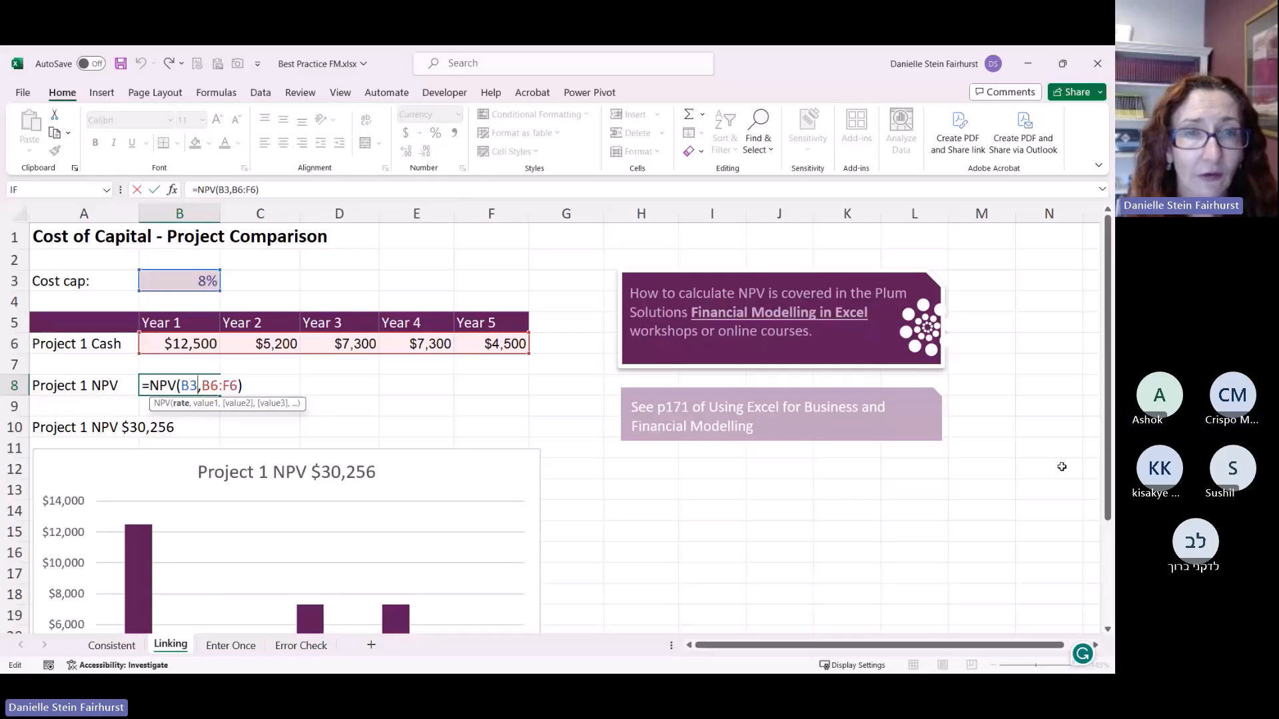
pyautogui.hotkey('ctrl', 'Return')
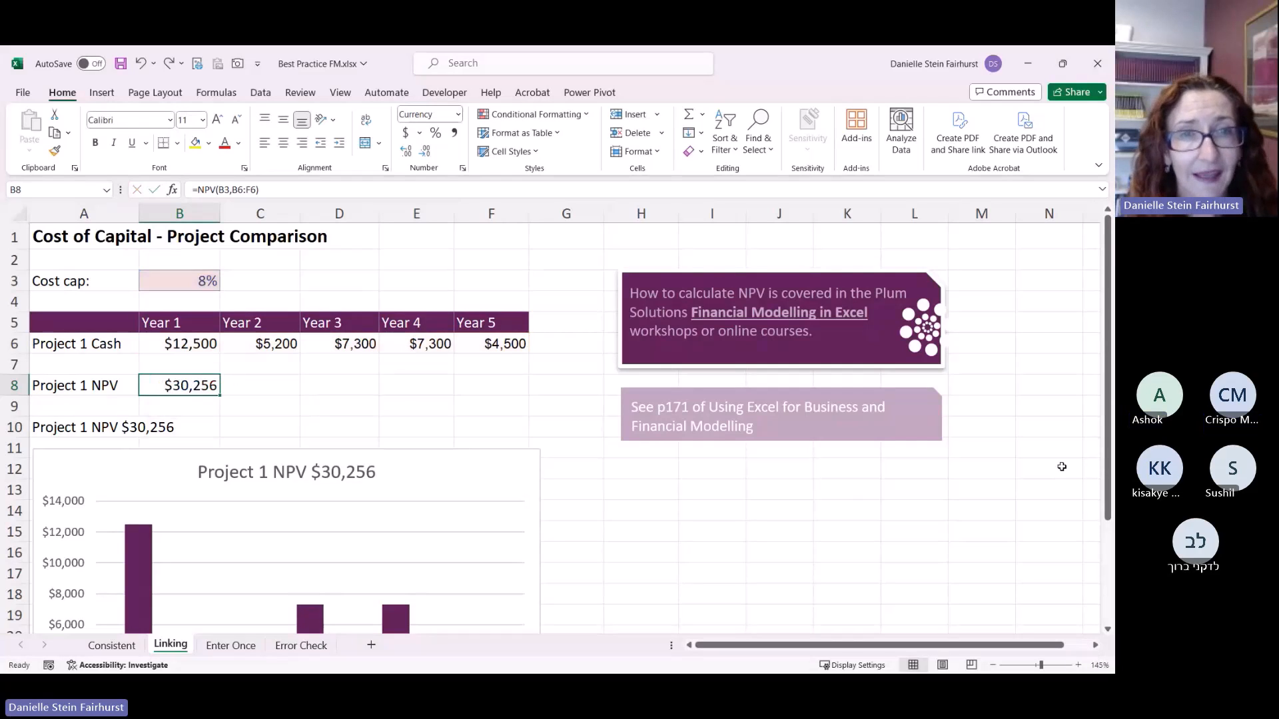
pyautogui.hotkey('ctrl', 'c')
pyautogui.click(196, 351)
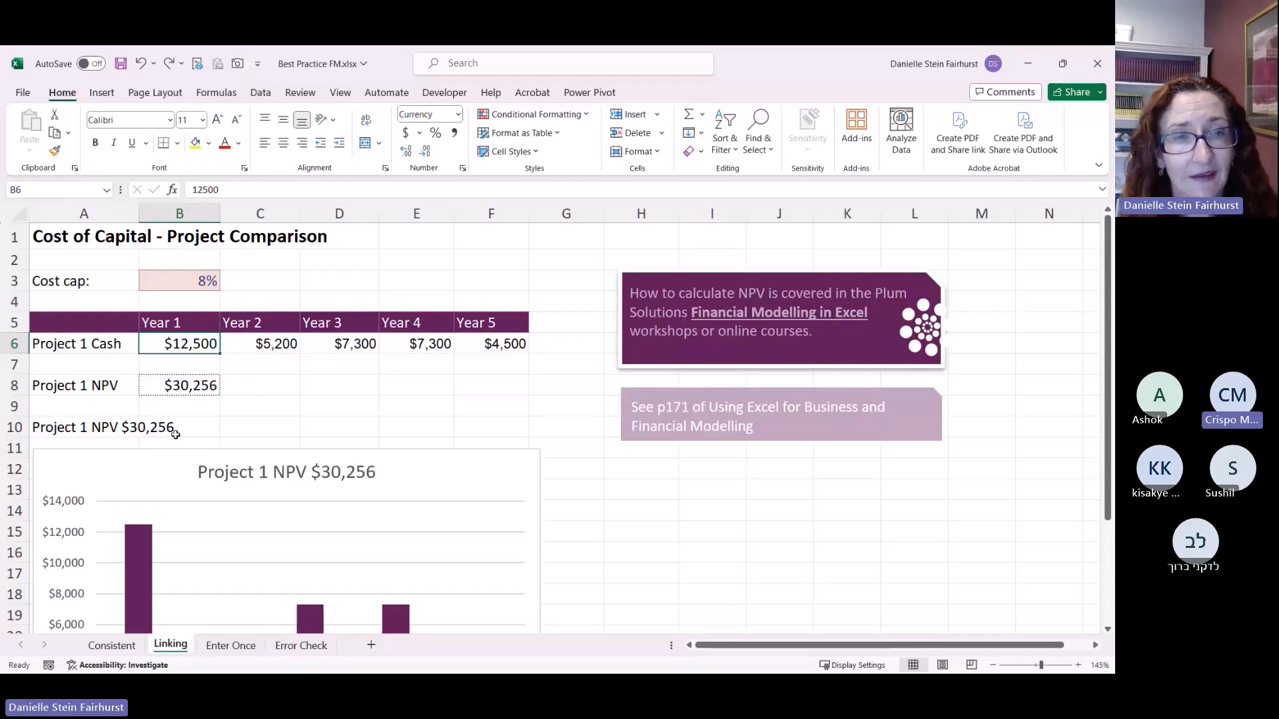
# Step: Examine how the formula in A10 combines the project label with the formatted NPV
pyautogui.click(113, 427)
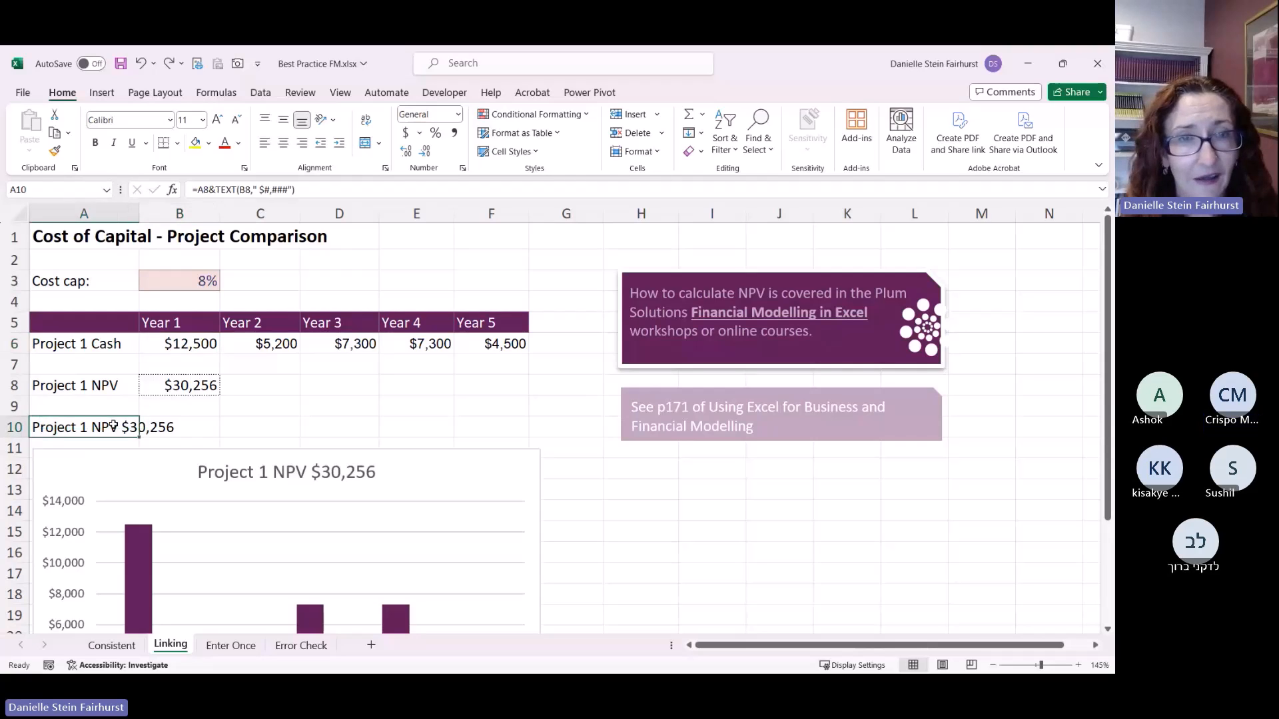
pyautogui.doubleClick(113, 426)
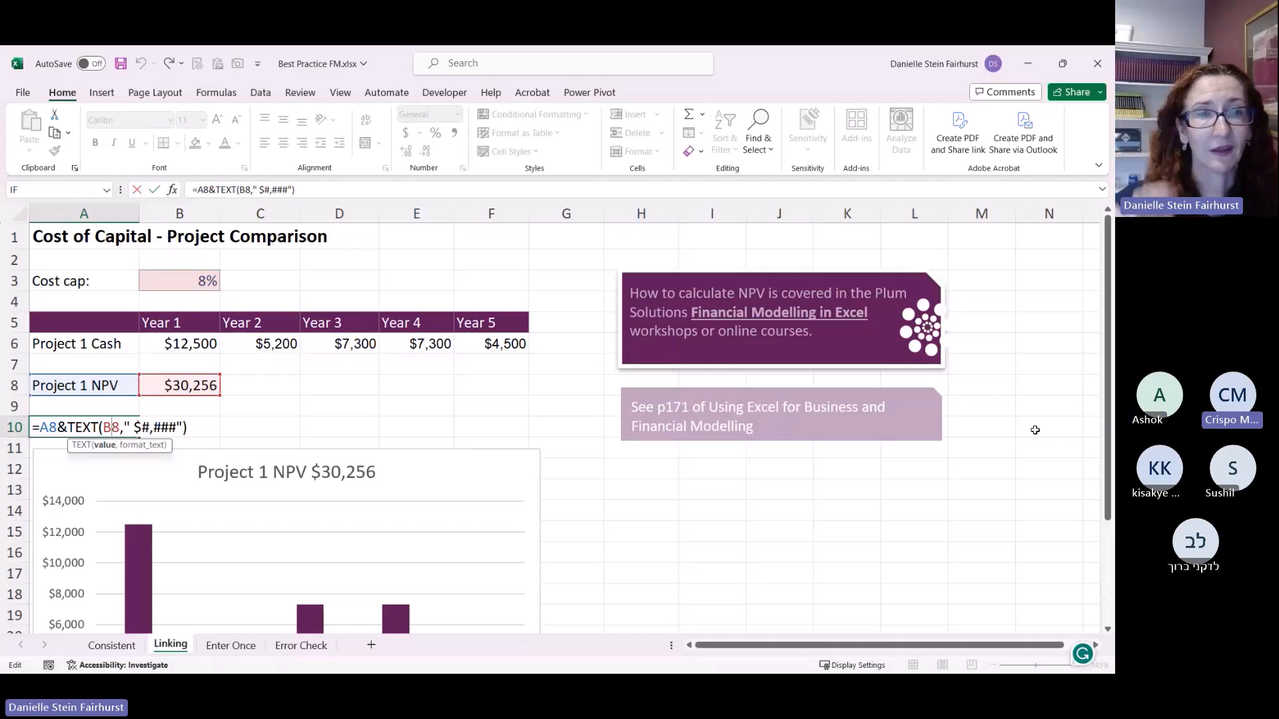
pyautogui.press('Escape')
# Step: Try joining the Project 1 NPV label and value in C10 with =A8&B8, check the formula, and clear the cell
pyautogui.press('Right')
pyautogui.press('Right')
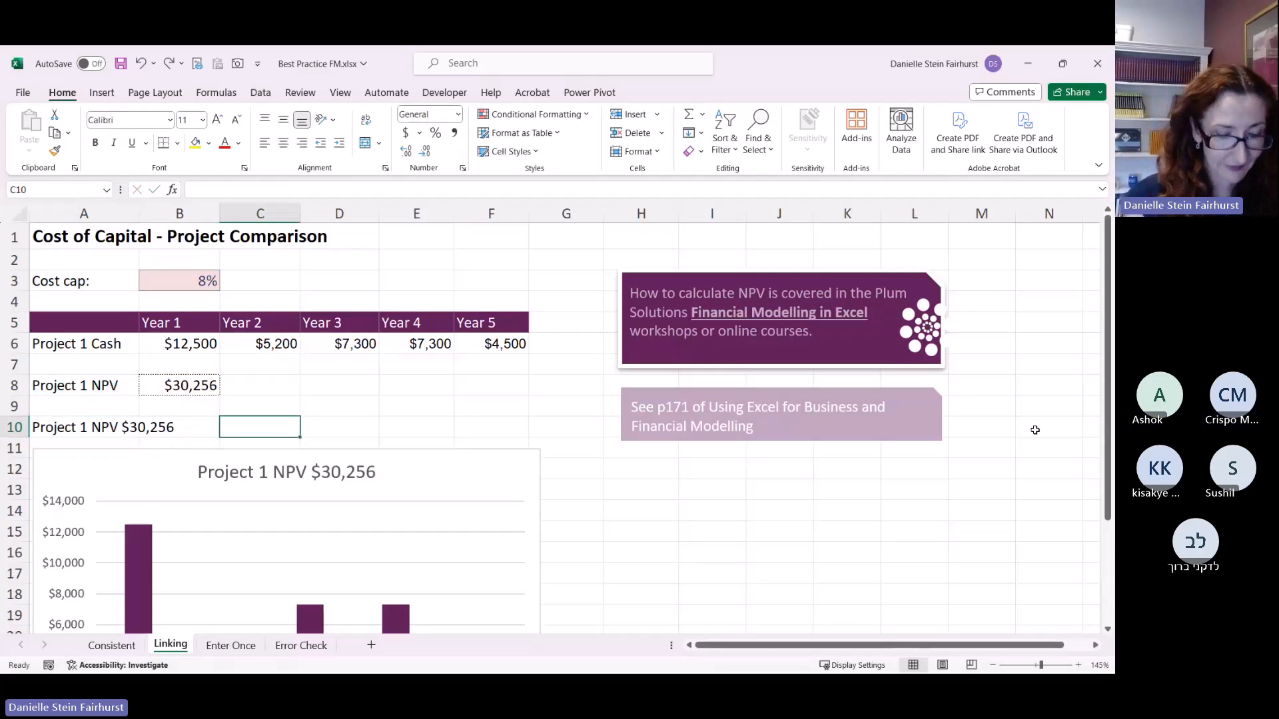
pyautogui.write('=')
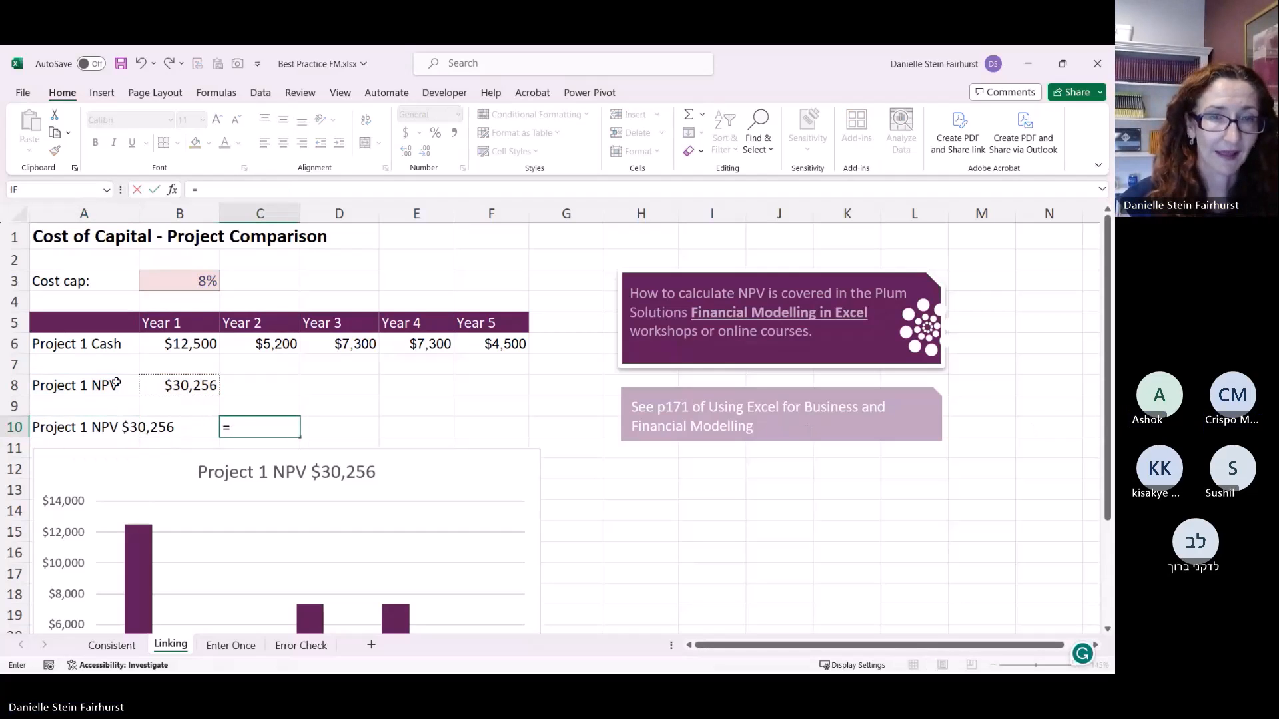
pyautogui.click(120, 378)
pyautogui.write('&')
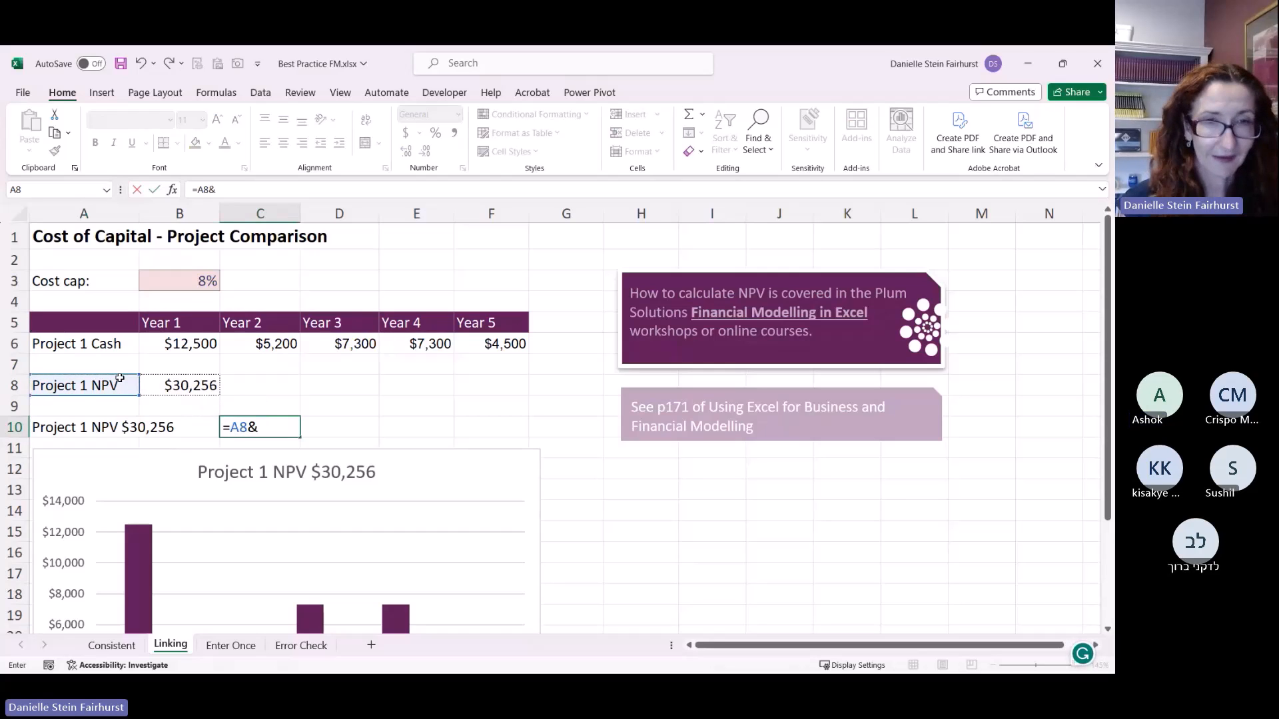
pyautogui.click(163, 381)
pyautogui.press('Return')
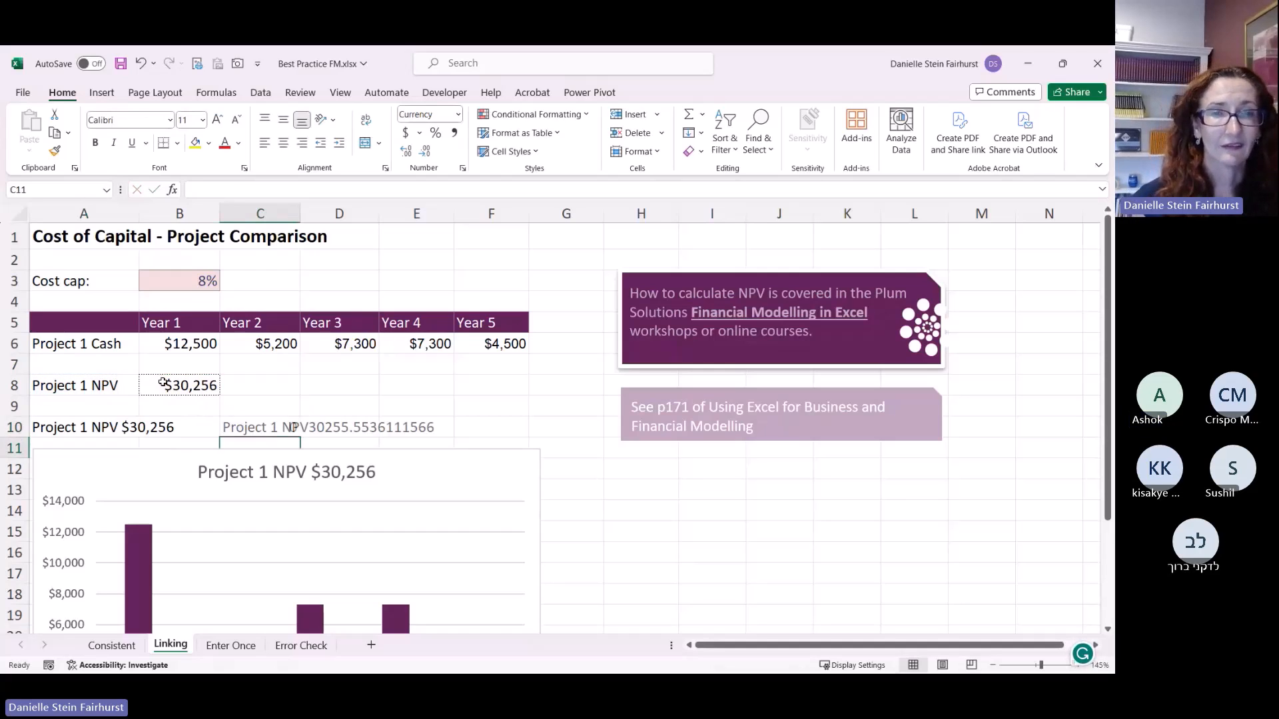
pyautogui.press('Up')
pyautogui.press('F2')
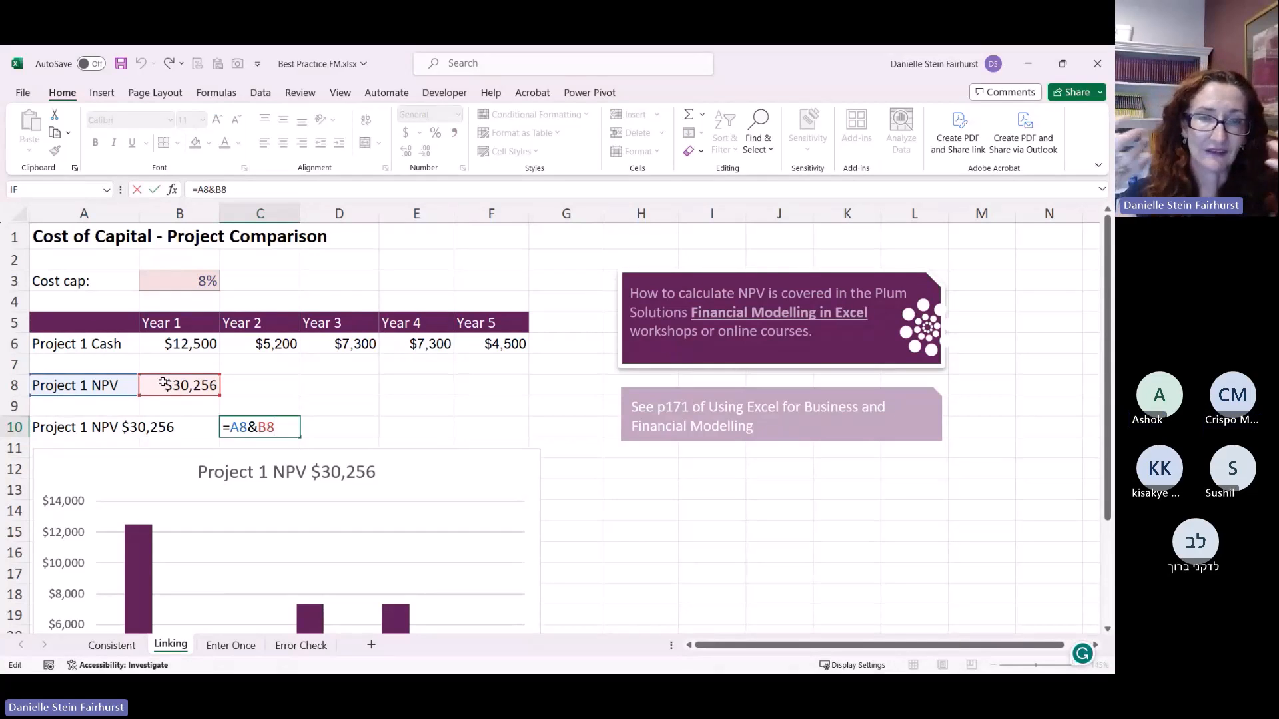
pyautogui.hotkey('ctrl', 'Return')
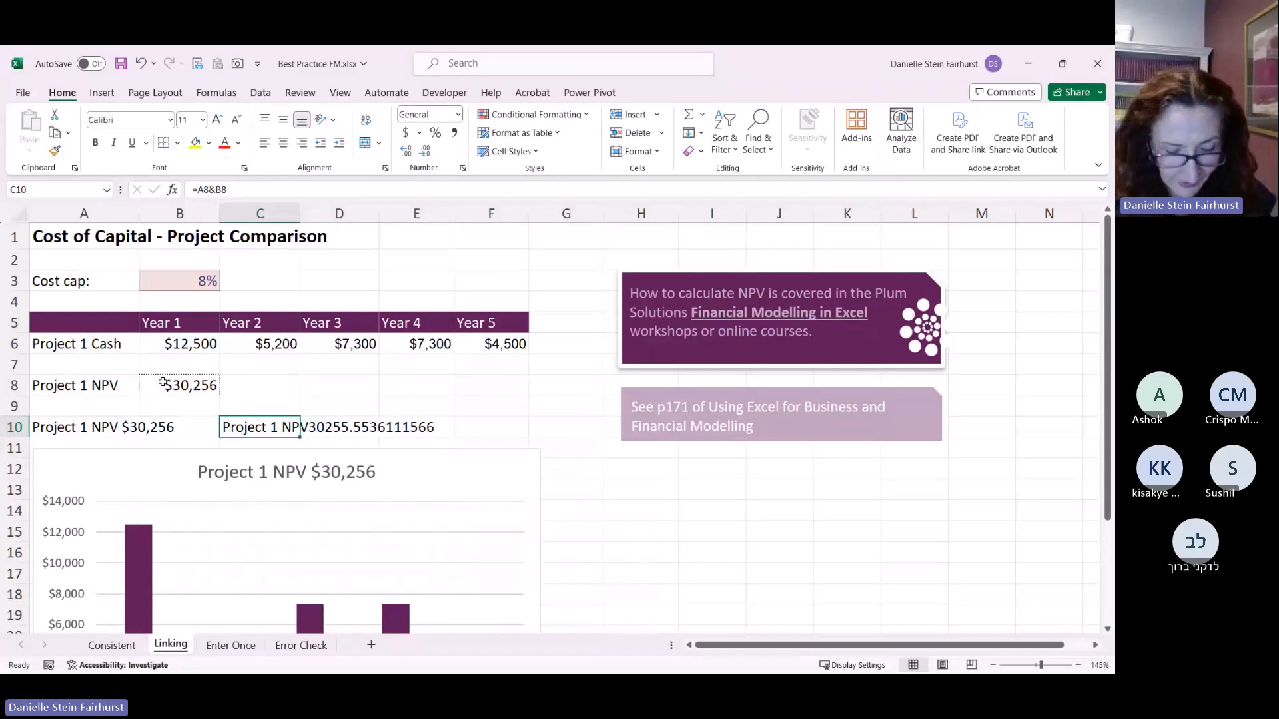
pyautogui.press('Delete')
# Step: Examine the A10 label formula and the cell reference behind the chart's title
pyautogui.press('Left')
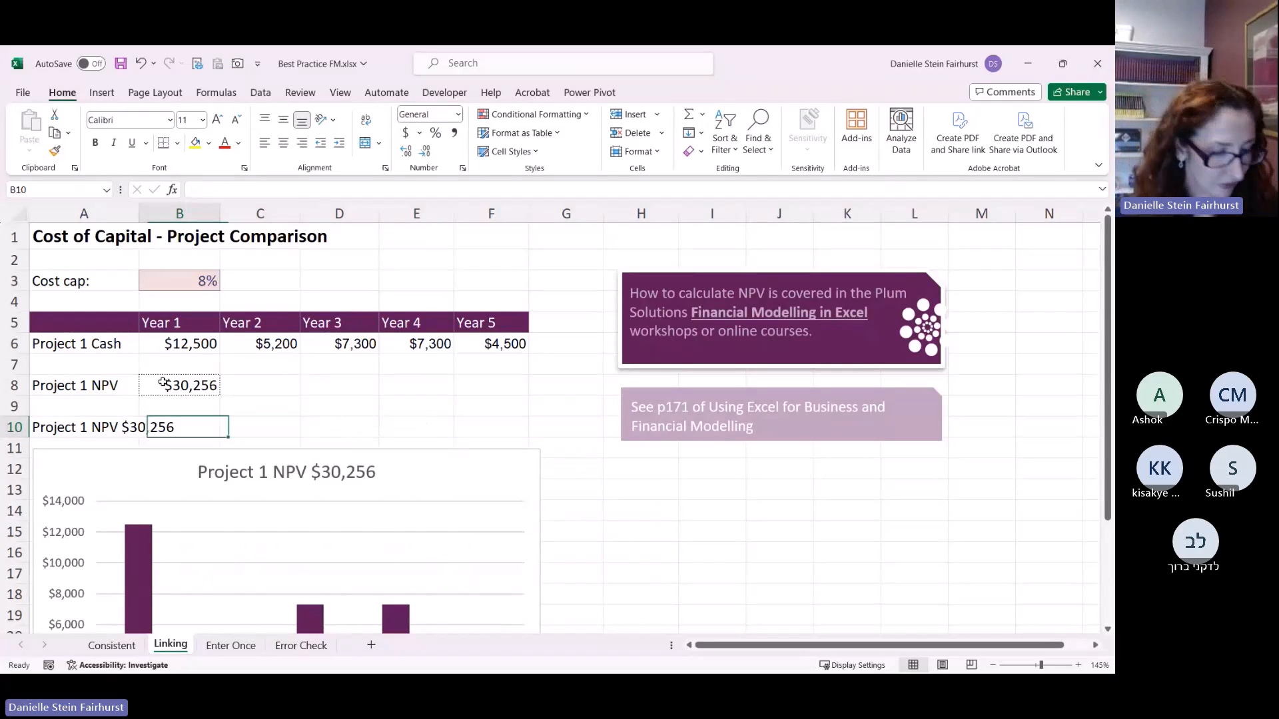
pyautogui.press('Left')
pyautogui.press('F2')
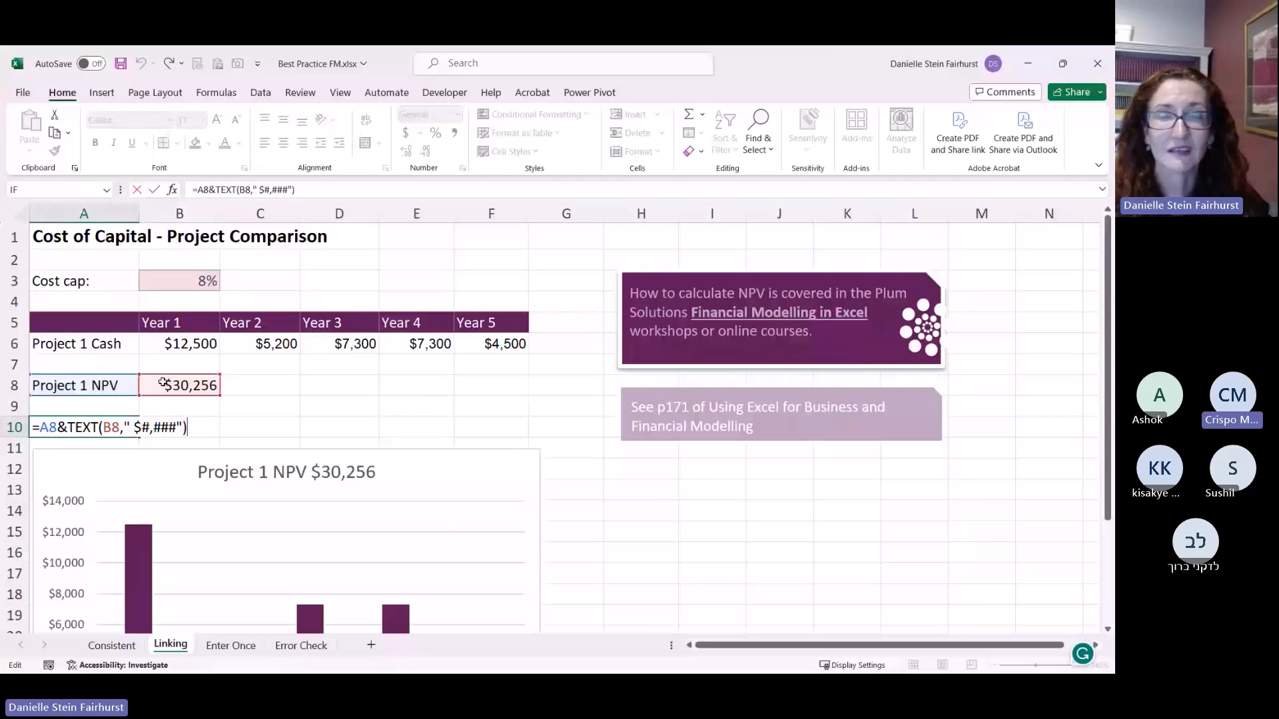
pyautogui.click(333, 472)
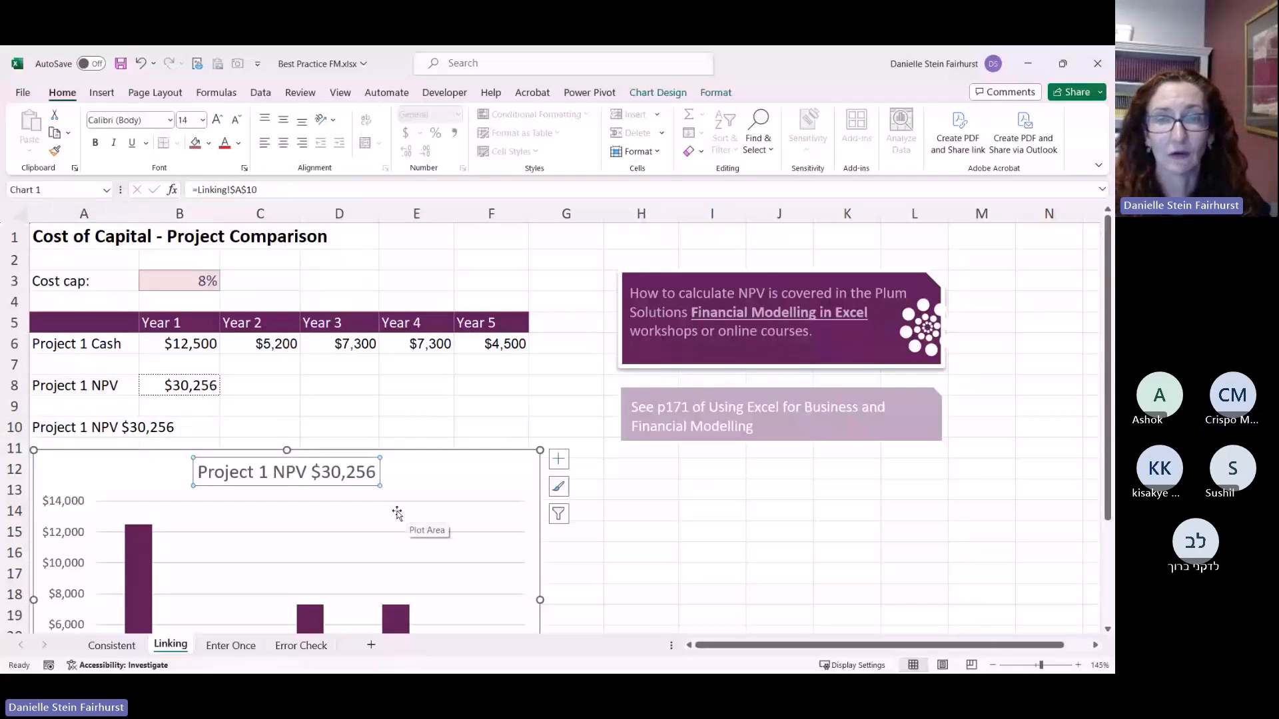
# Step: Remove the title of the existing Project 1 chart and delete the whole chart
pyautogui.click(356, 490)
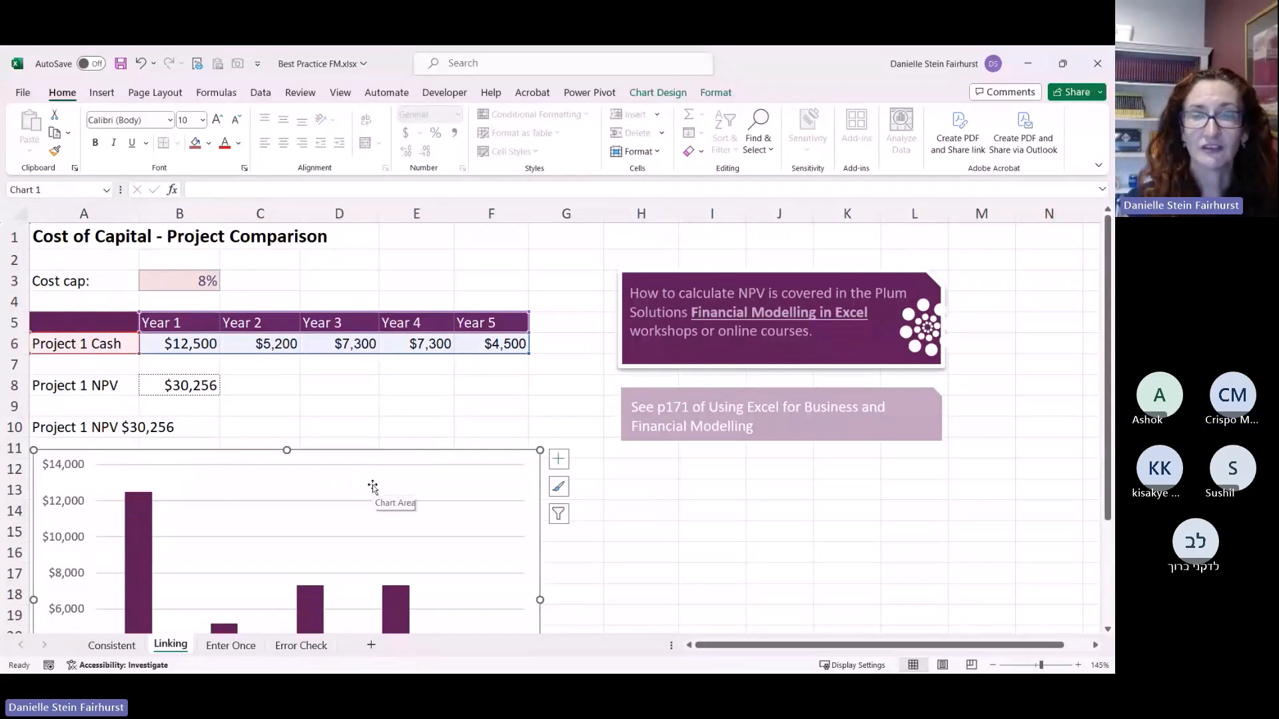
pyautogui.click(559, 459)
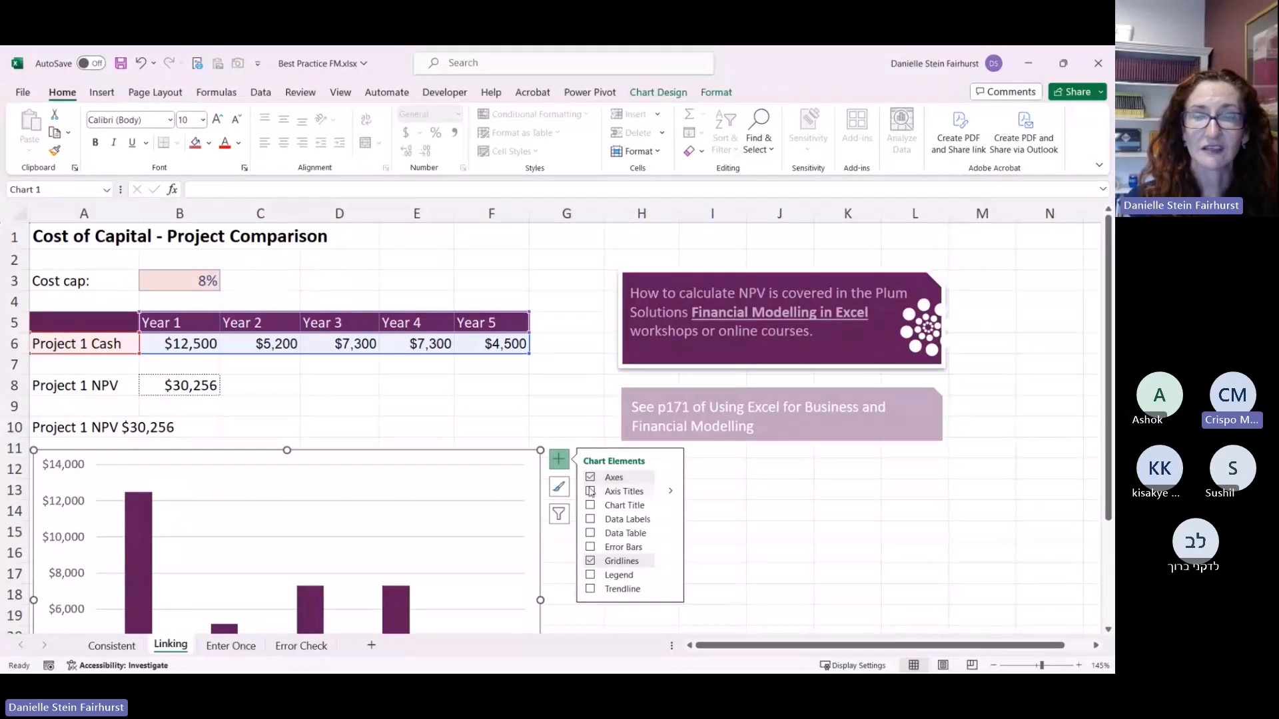
pyautogui.scroll(-2, 451, 473)
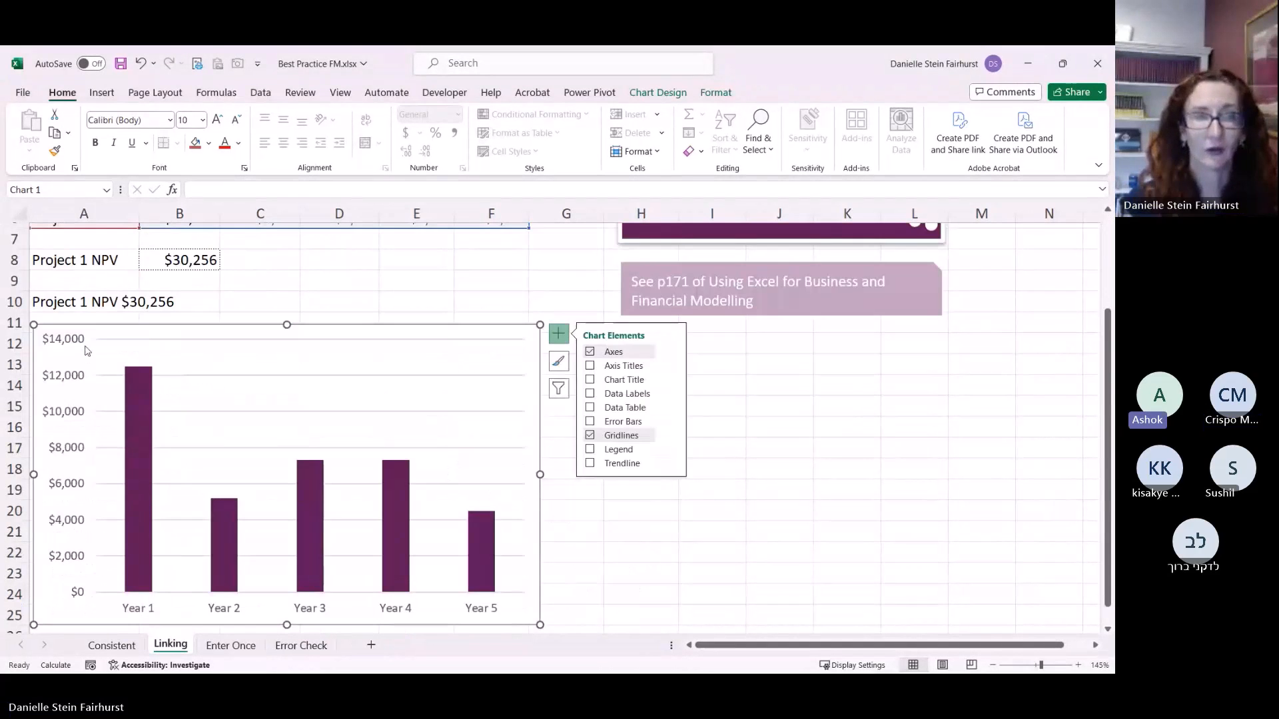
pyautogui.press('Delete')
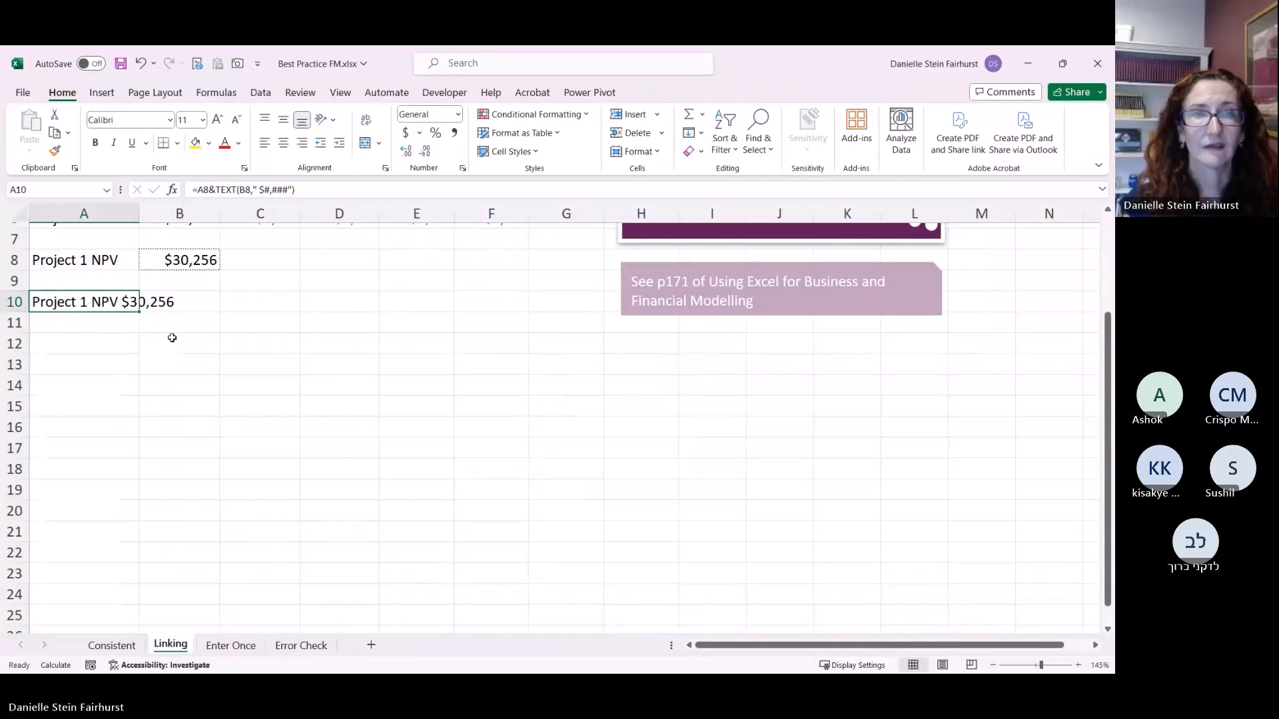
# Step: Insert the recommended clustered column chart for the Project 1 cash data in A5:F6
pyautogui.scroll(2, 172, 337)
pyautogui.click(154, 328)
pyautogui.moveTo(224, 324); pyautogui.dragTo(523, 343)
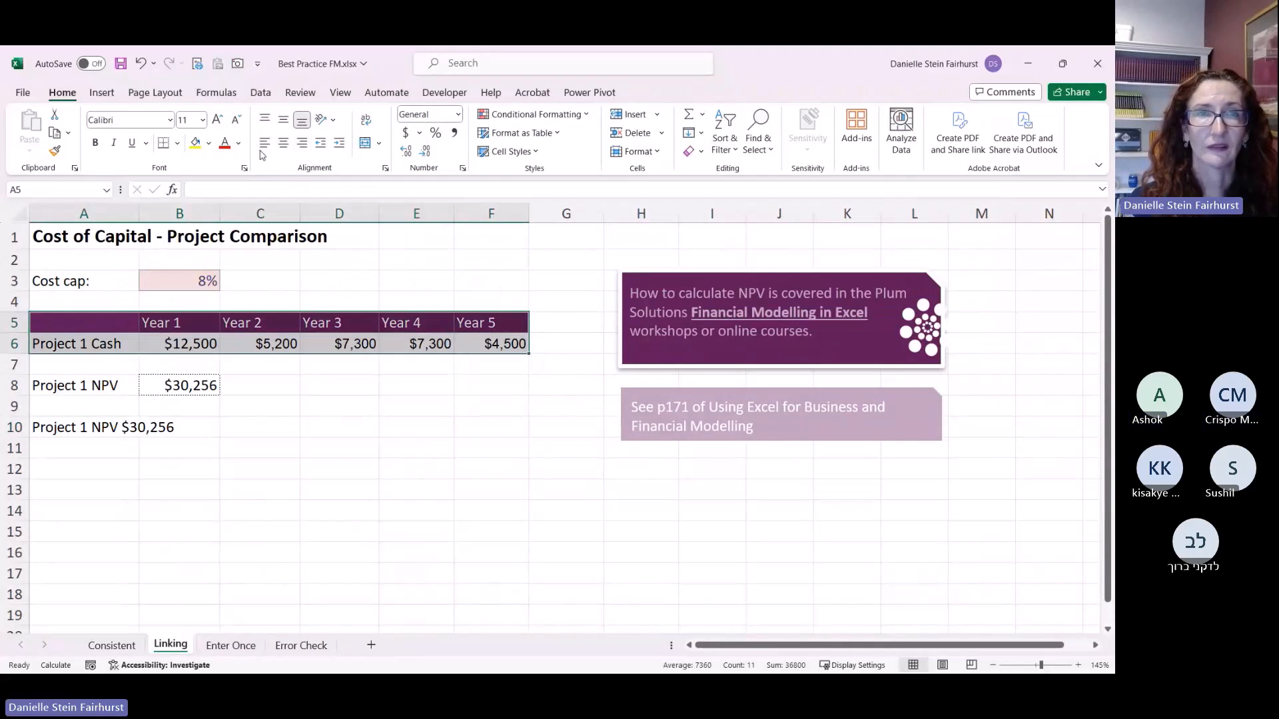
pyautogui.click(107, 93)
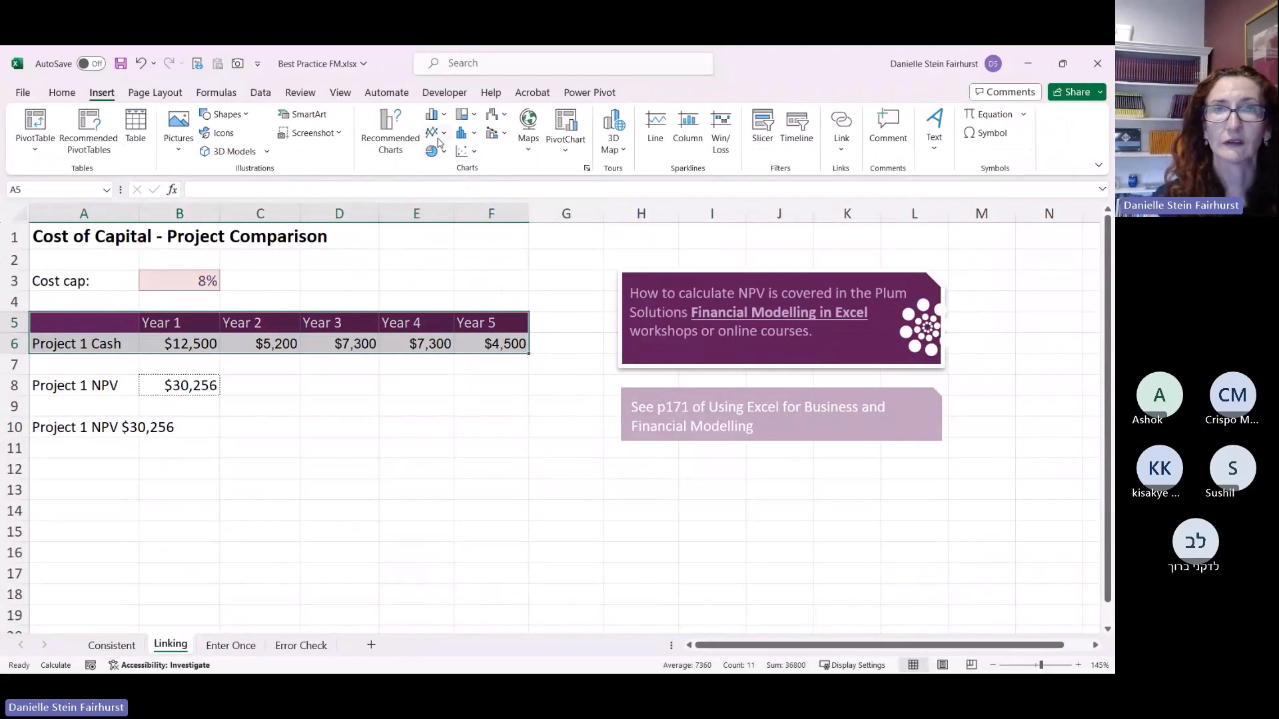
pyautogui.click(397, 145)
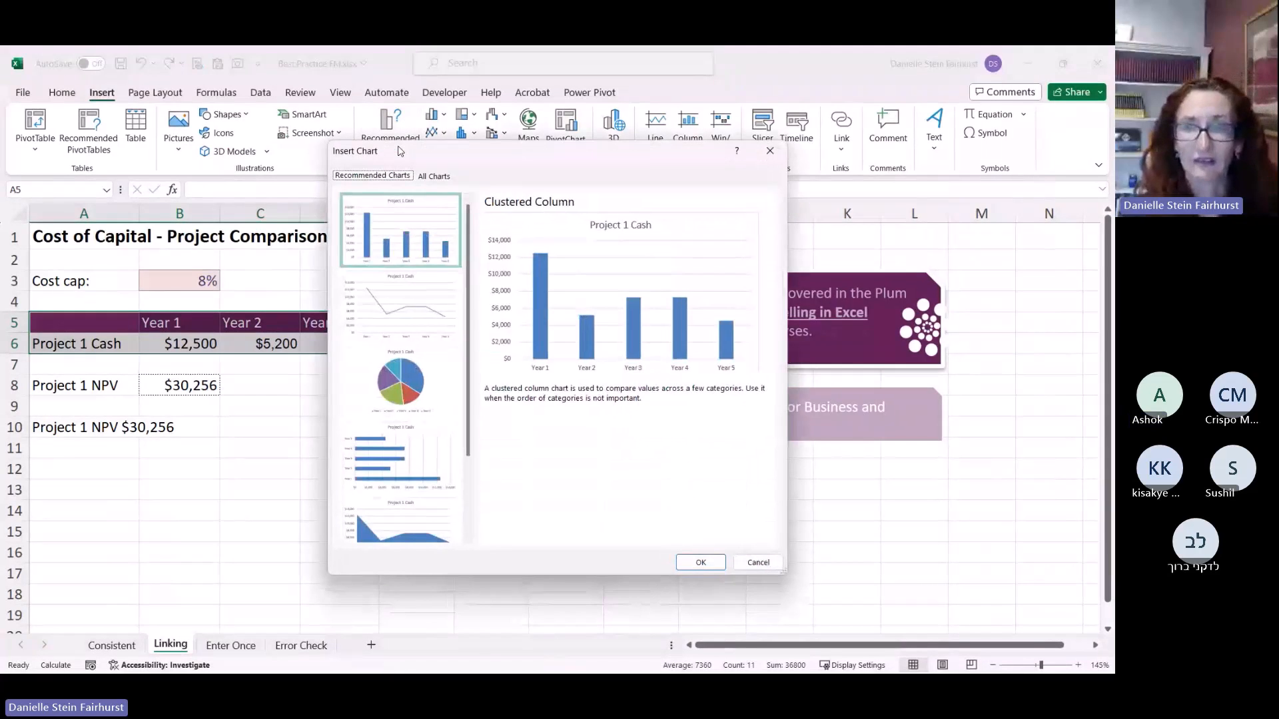
pyautogui.click(710, 565)
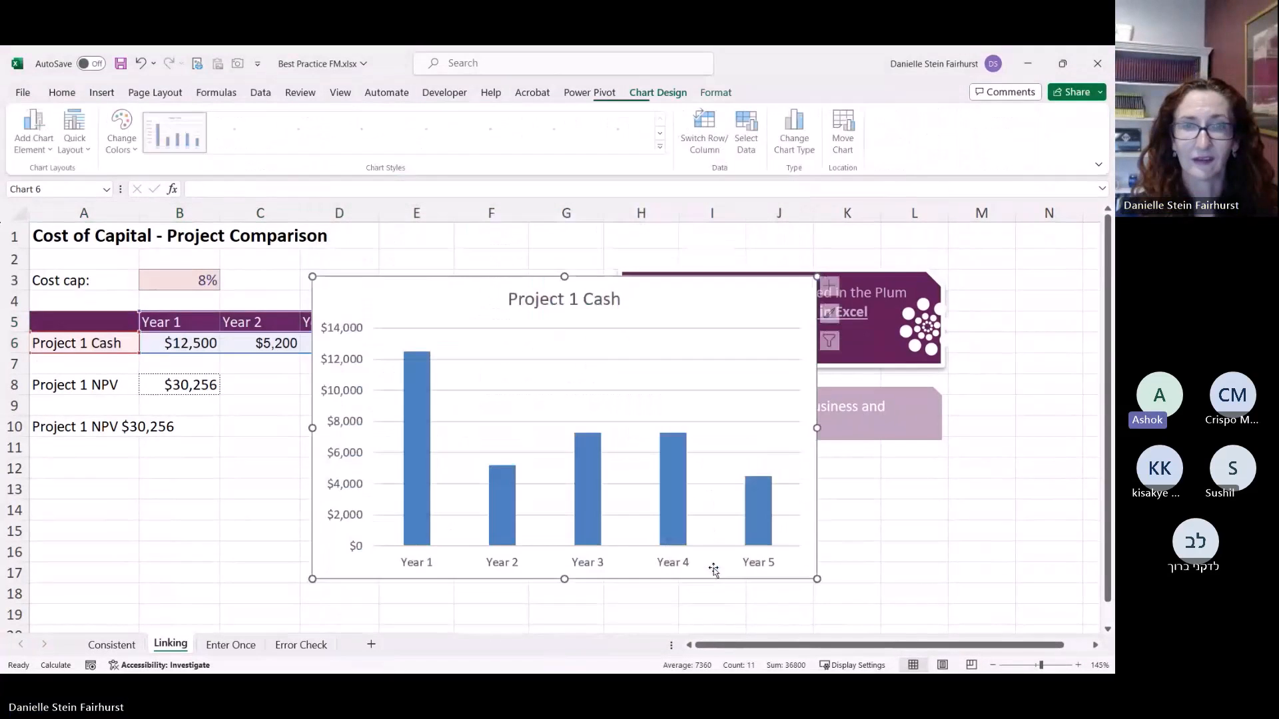
# Step: Shift the new chart slightly and fill its Project 1 Cash columns with standard dark blue
pyautogui.moveTo(656, 311); pyautogui.dragTo(621, 326)
pyautogui.click(387, 414)
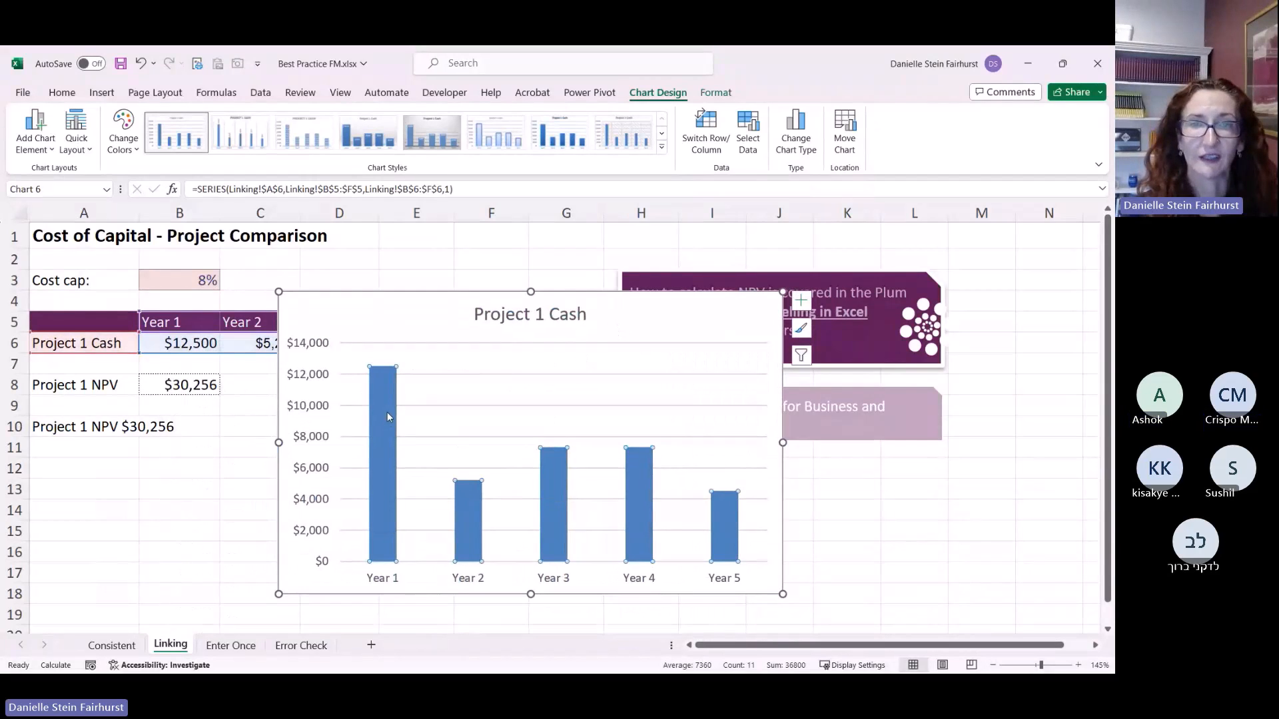
pyautogui.click(126, 141)
pyautogui.click(129, 145)
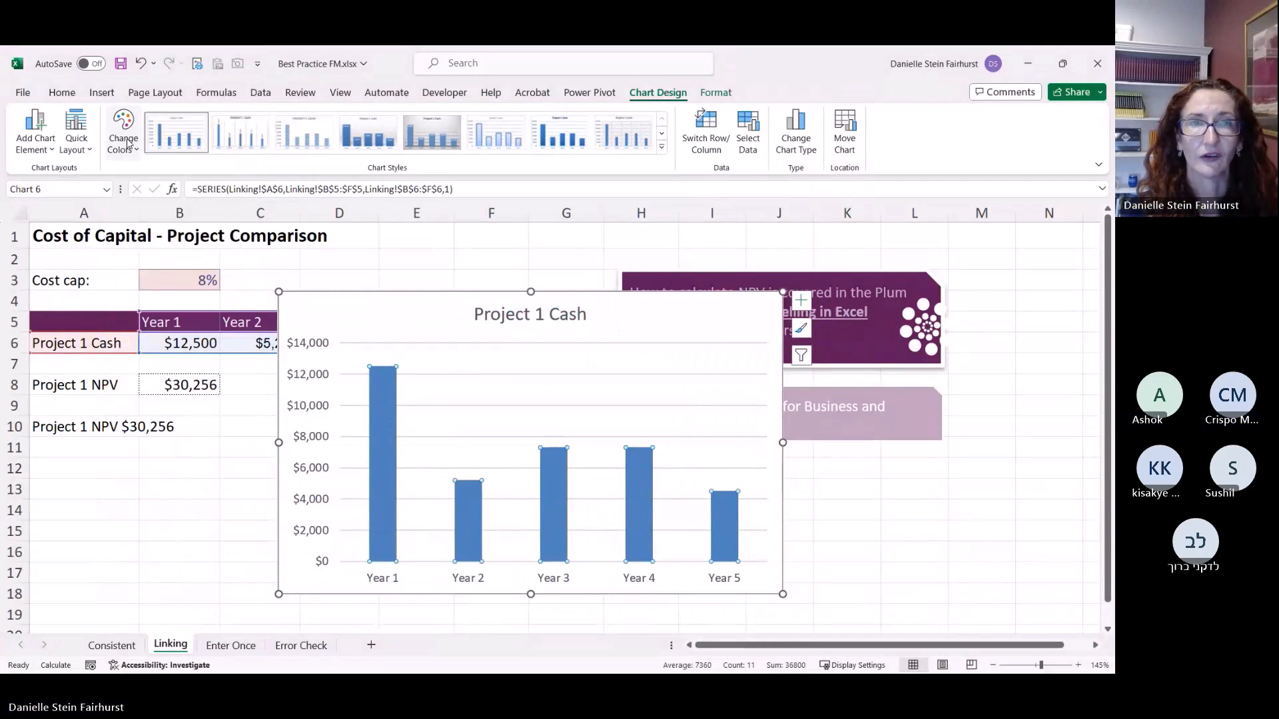
pyautogui.click(63, 94)
pyautogui.click(209, 144)
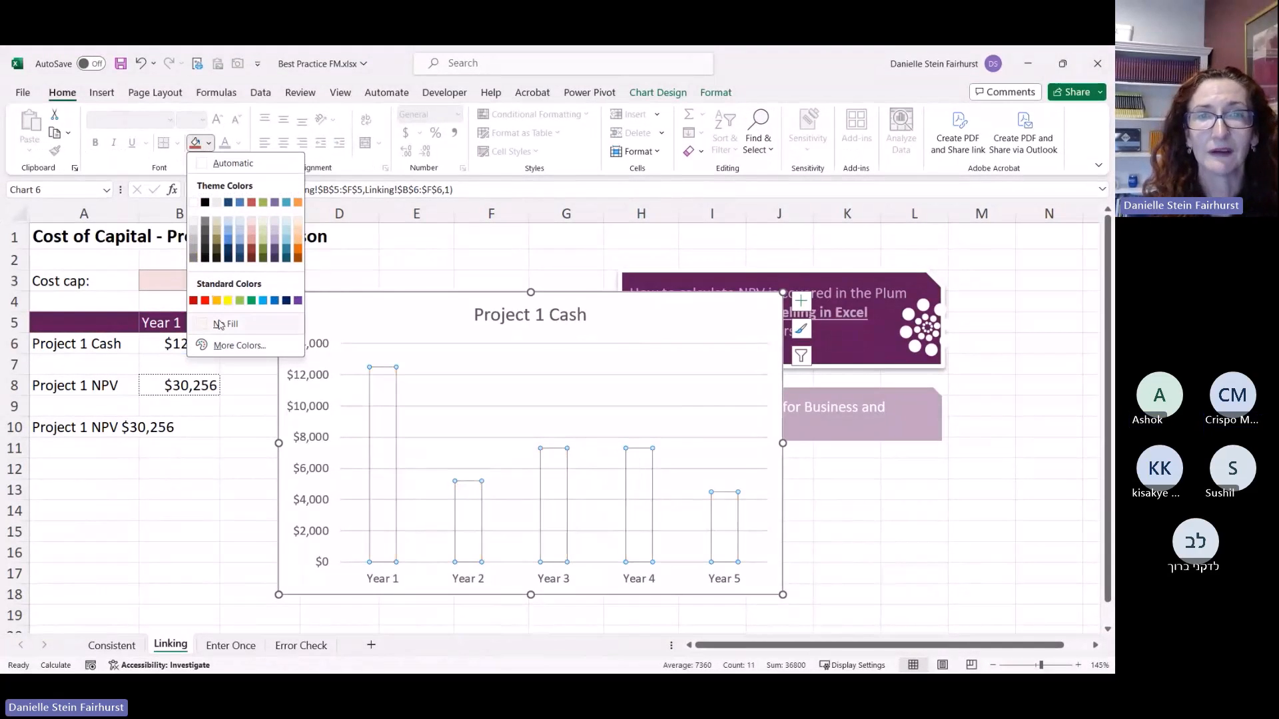
pyautogui.click(287, 301)
# Step: Set the gap width of the Project 1 Cash columns to 107%
pyautogui.rightClick(389, 423)
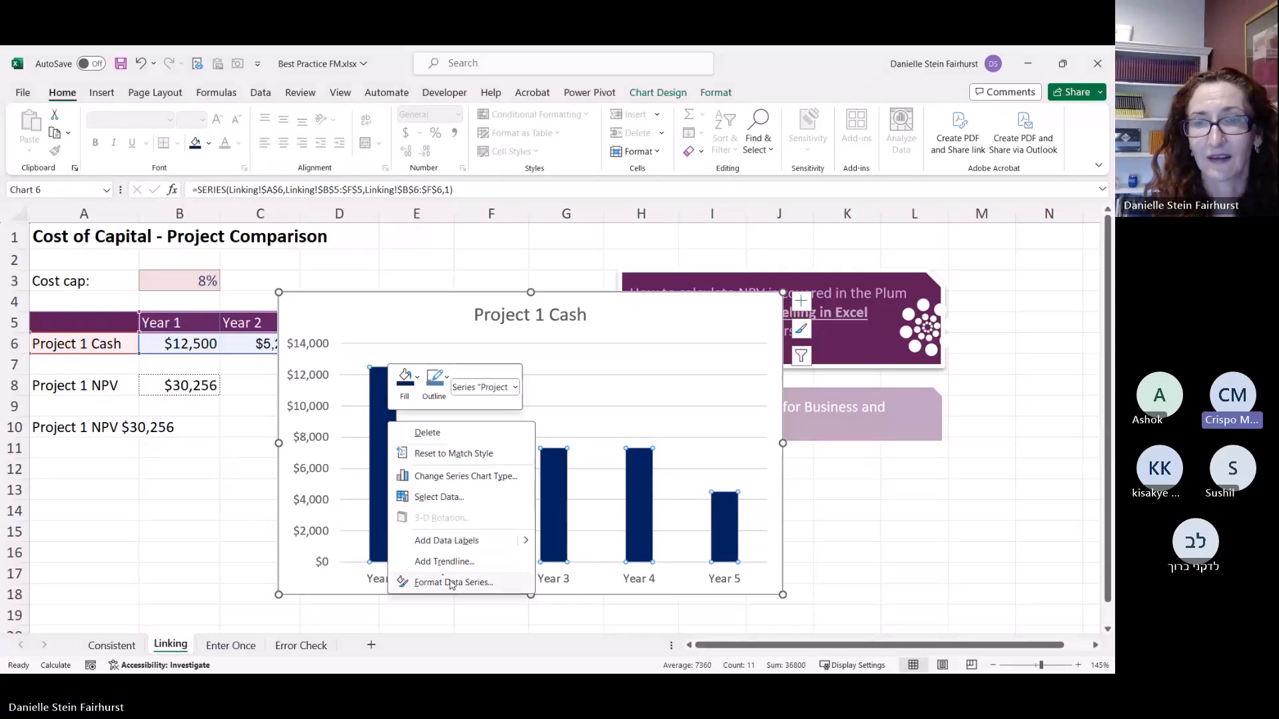
pyautogui.click(451, 583)
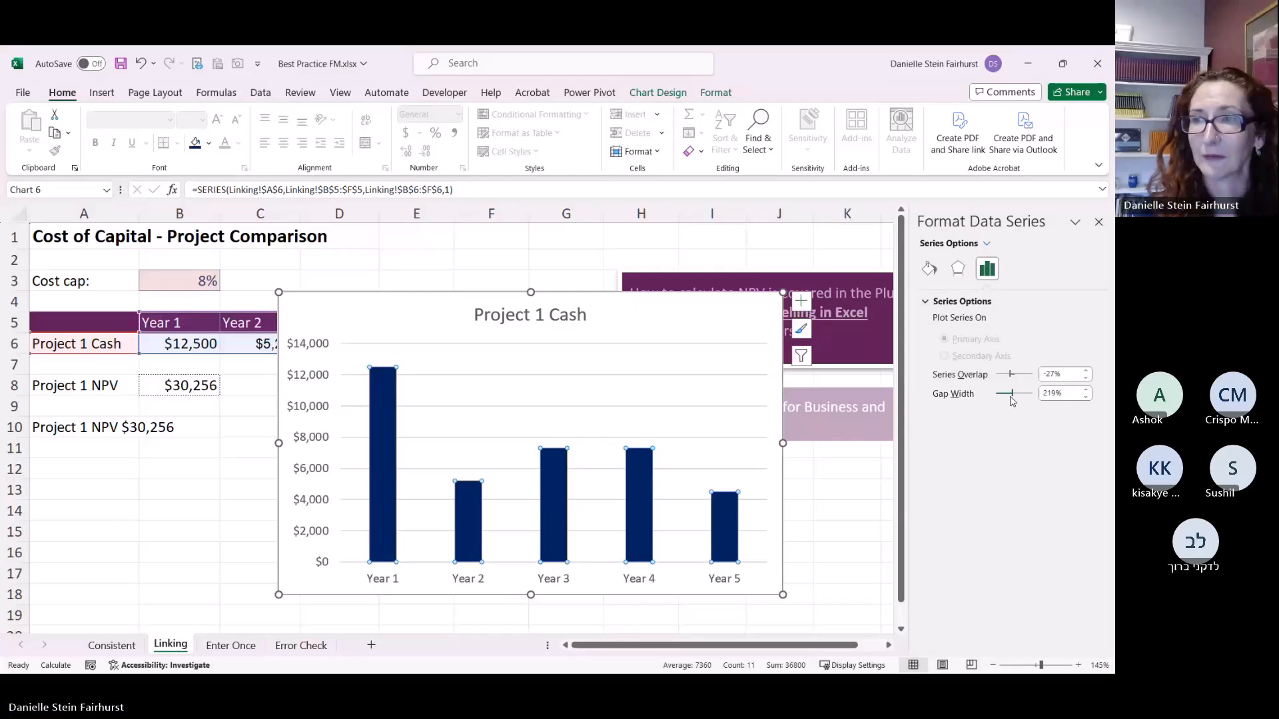
pyautogui.moveTo(1012, 395); pyautogui.dragTo(1001, 399)
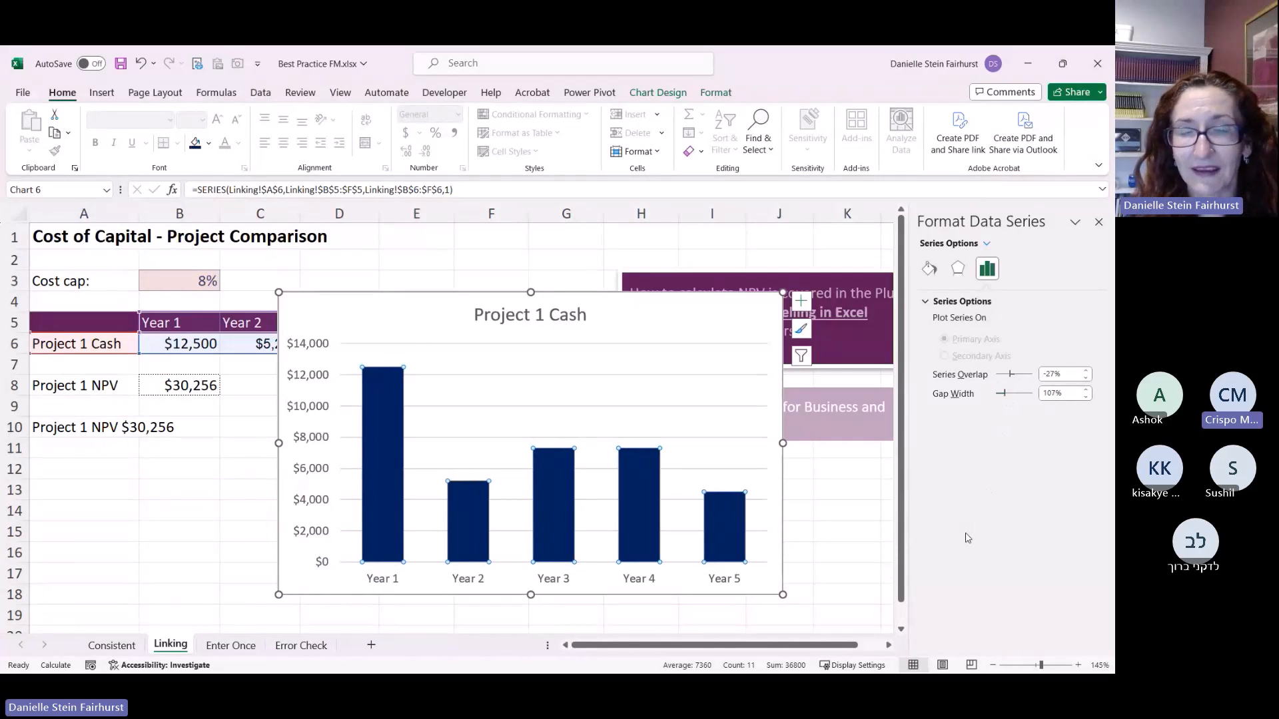
# Step: Add data labels to the chart's columns and remove the vertical value axis
pyautogui.click(801, 301)
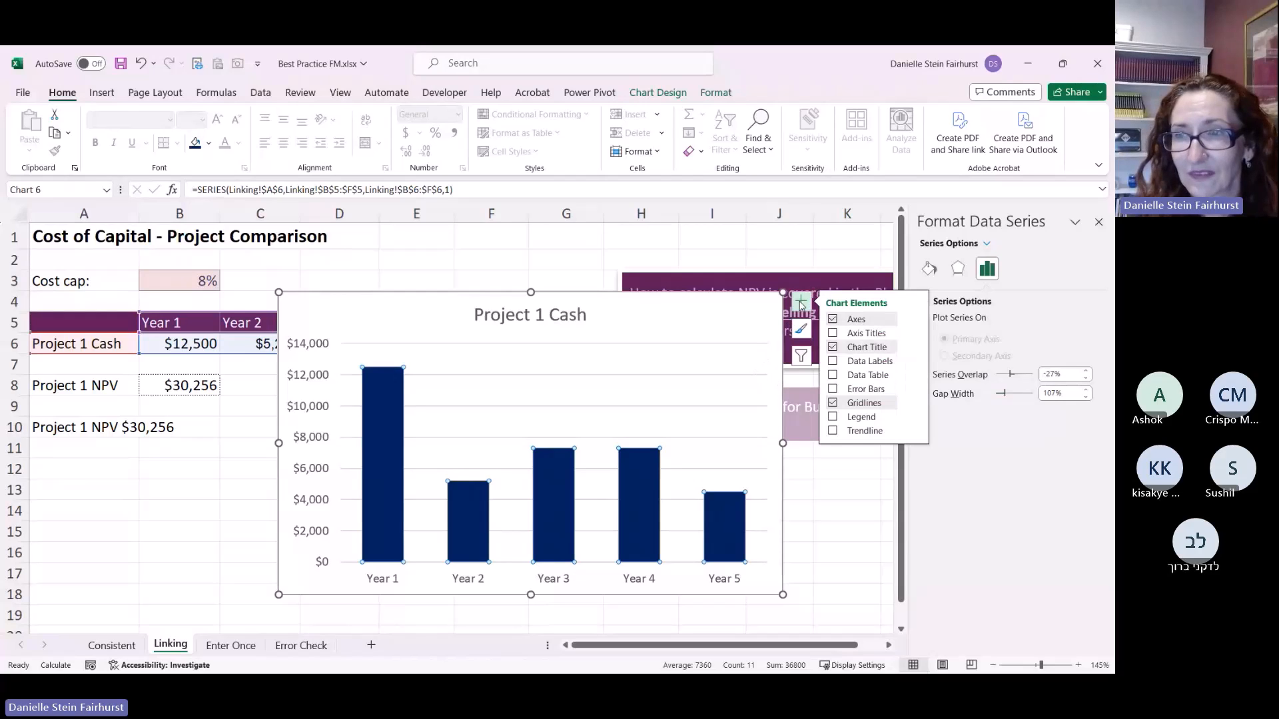
pyautogui.click(832, 363)
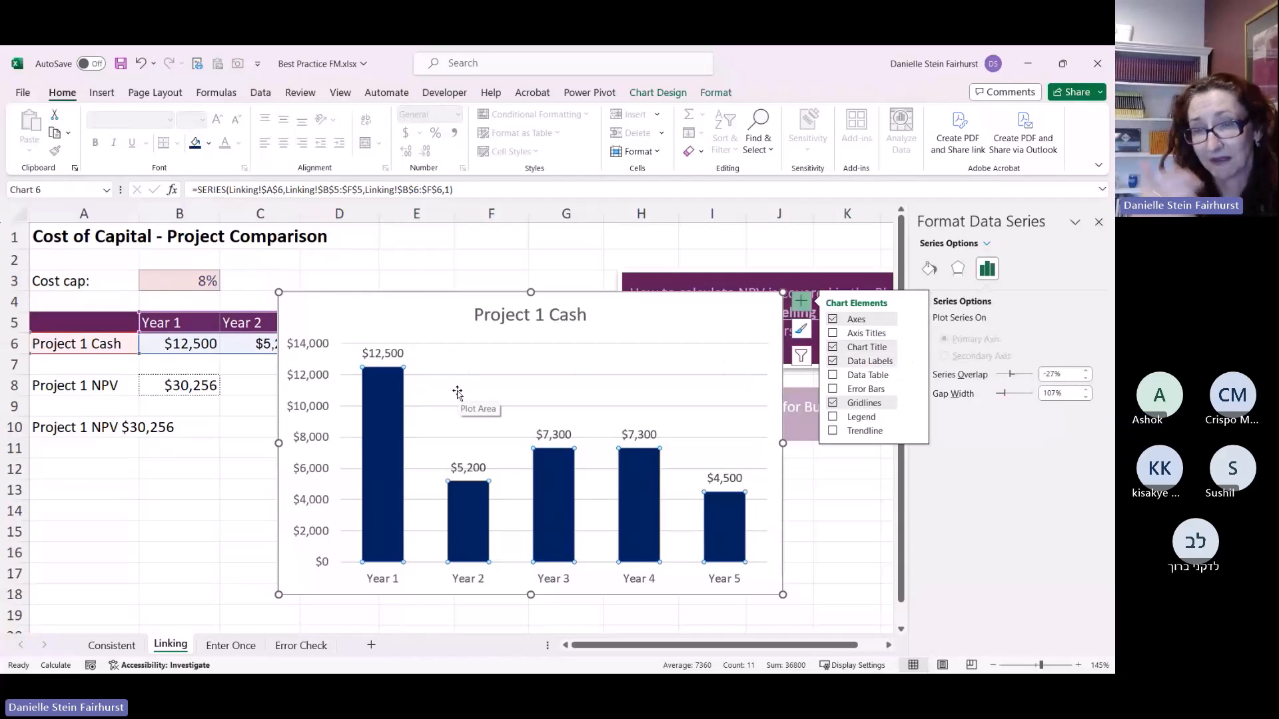
pyautogui.click(329, 377)
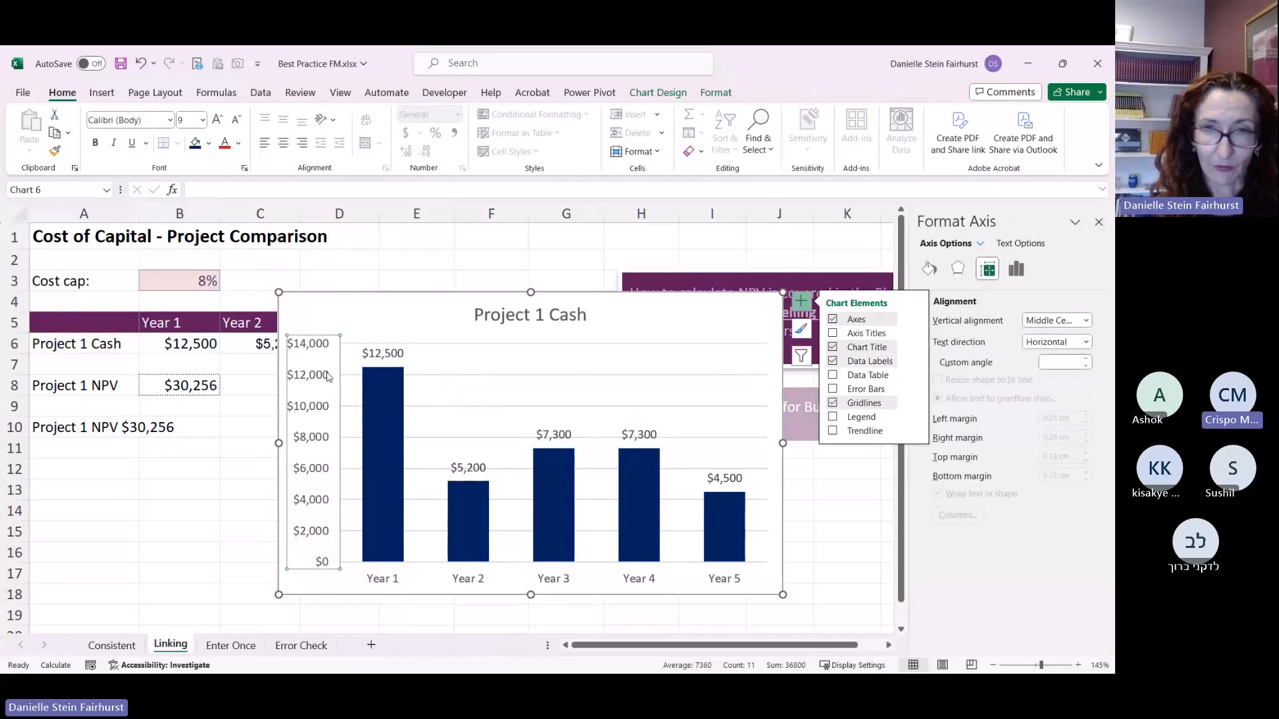
pyautogui.press('Delete')
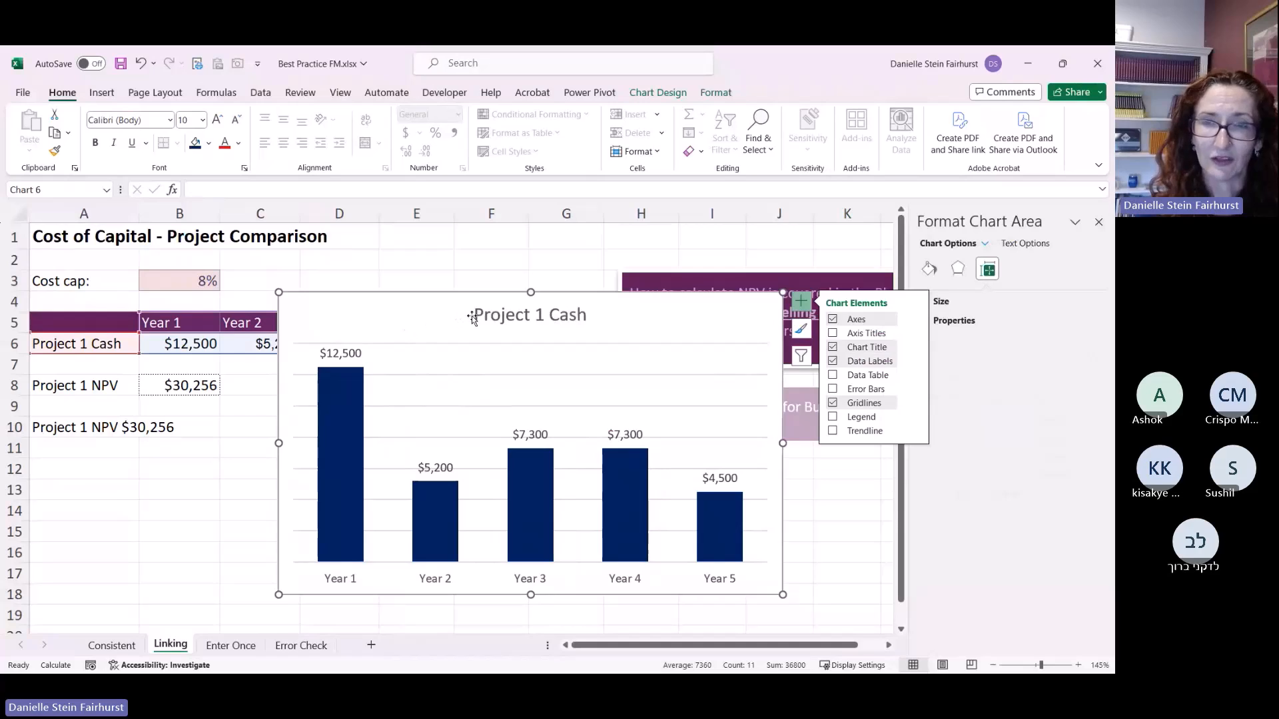
# Step: Link the chart title to cell A10 on the Linking sheet
pyautogui.click(532, 316)
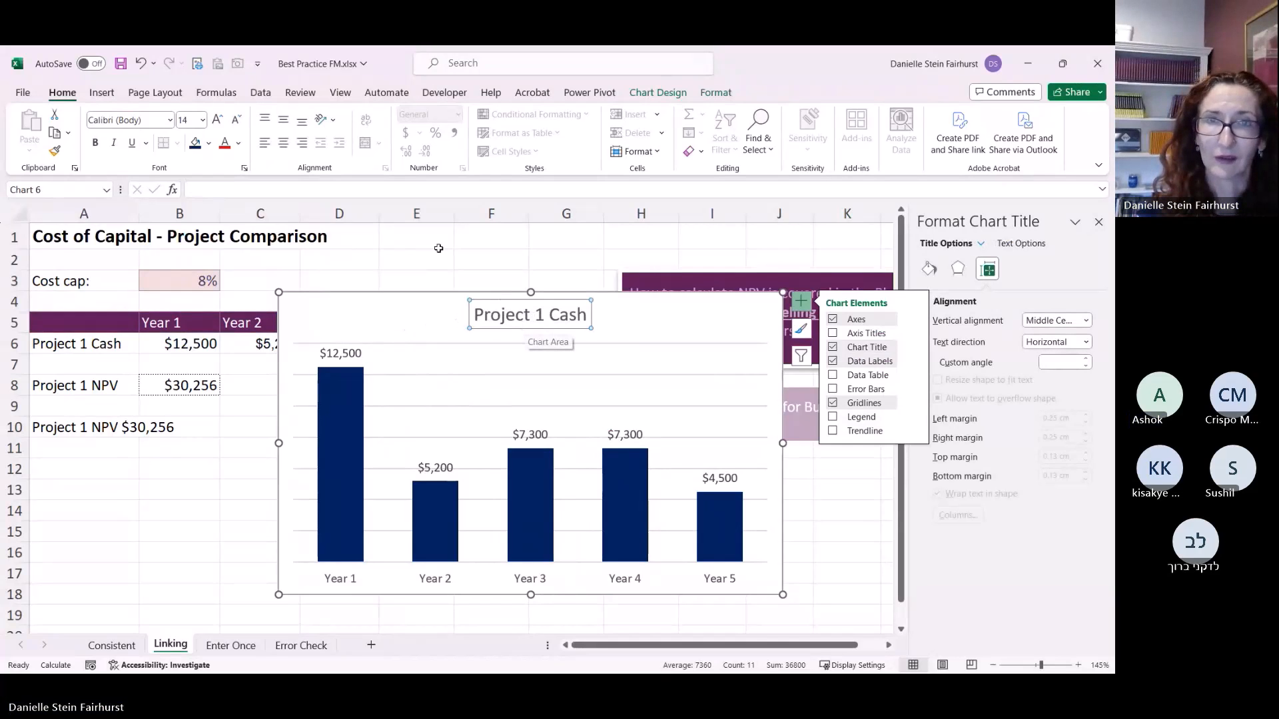
pyautogui.click(350, 190)
pyautogui.write('=')
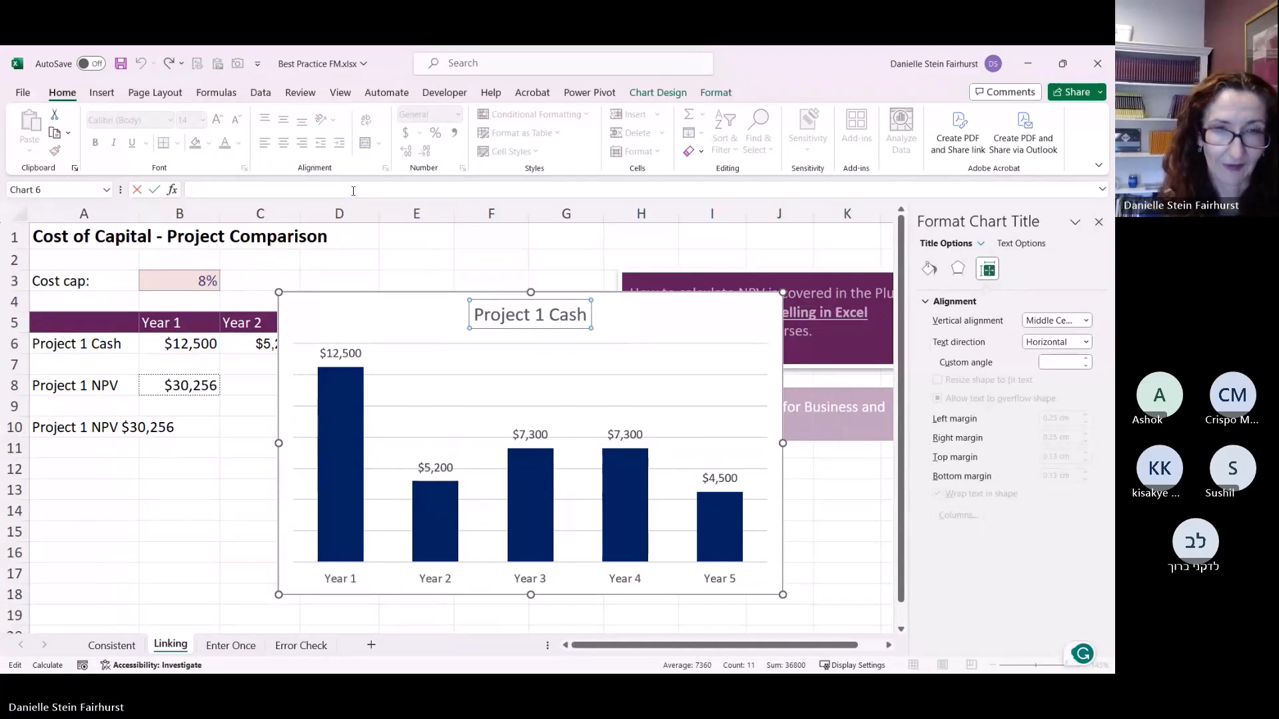
pyautogui.click(99, 428)
pyautogui.press('Return')
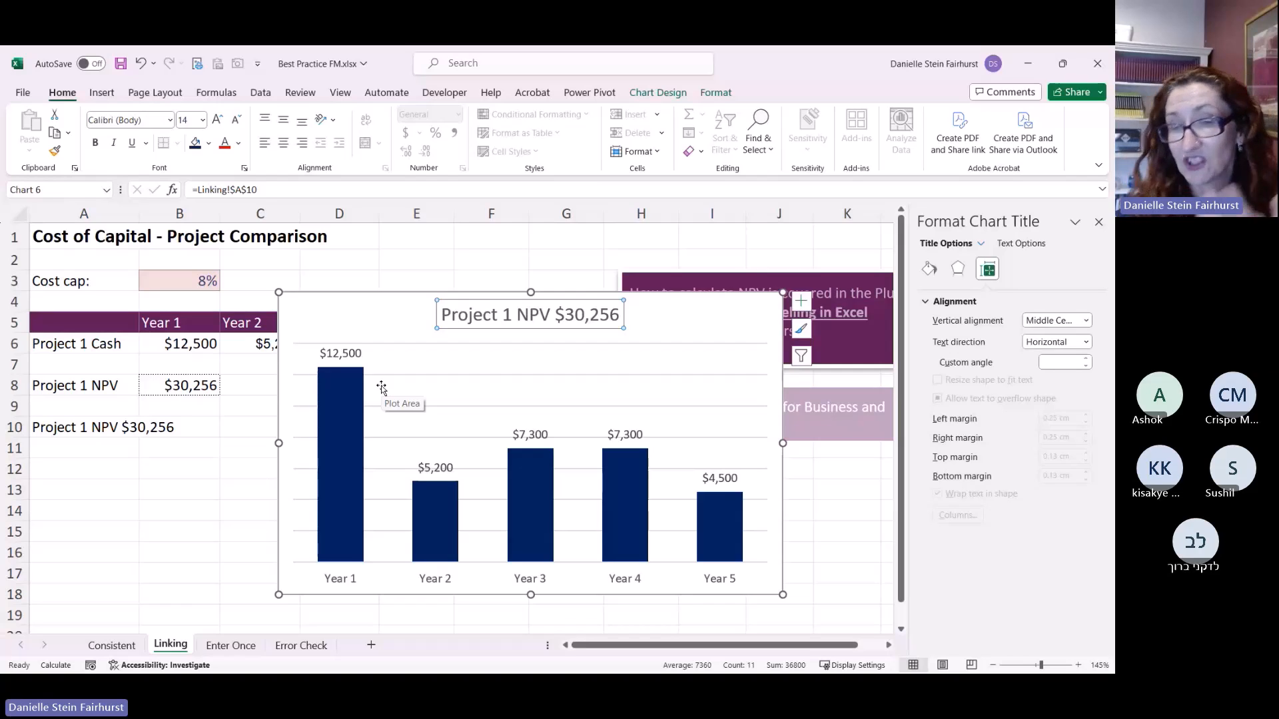
# Step: Set the cost cap in B3 to 9% and move the chart below the Project 1 Cash row
pyautogui.click(187, 425)
pyautogui.click(212, 284)
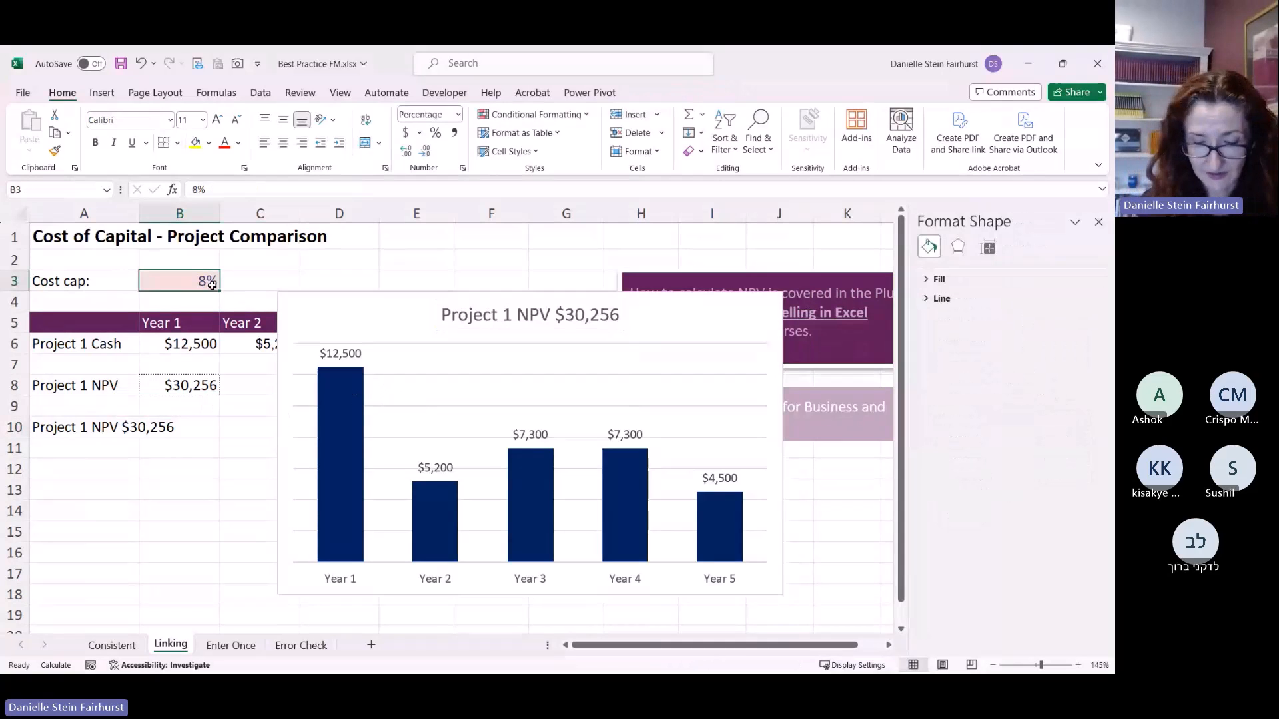
pyautogui.write('9')
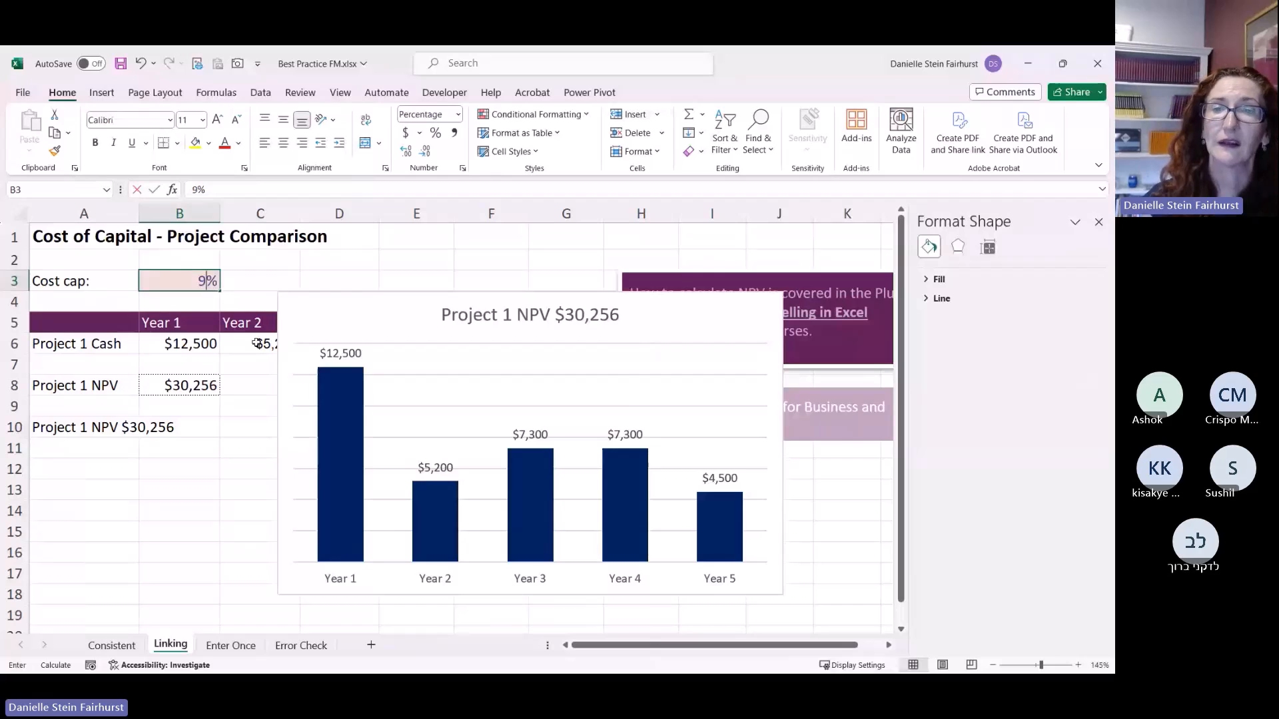
pyautogui.press('Return')
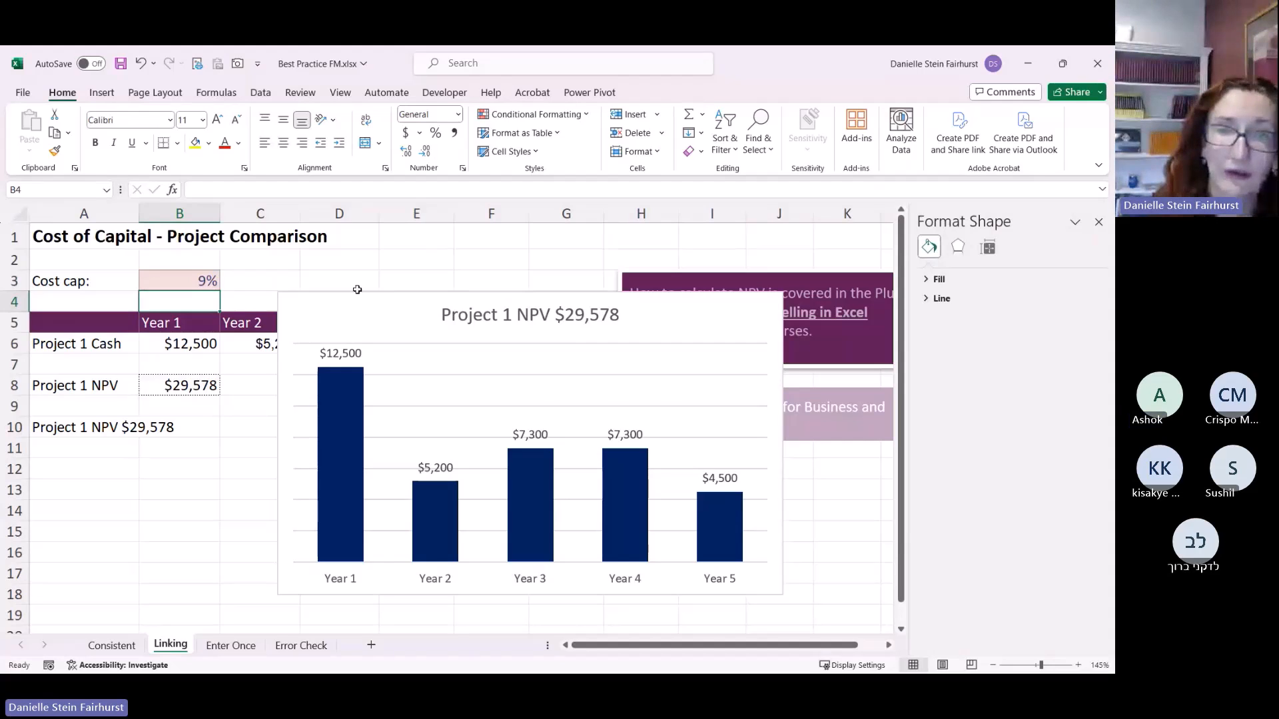
pyautogui.moveTo(356, 294); pyautogui.dragTo(354, 387)
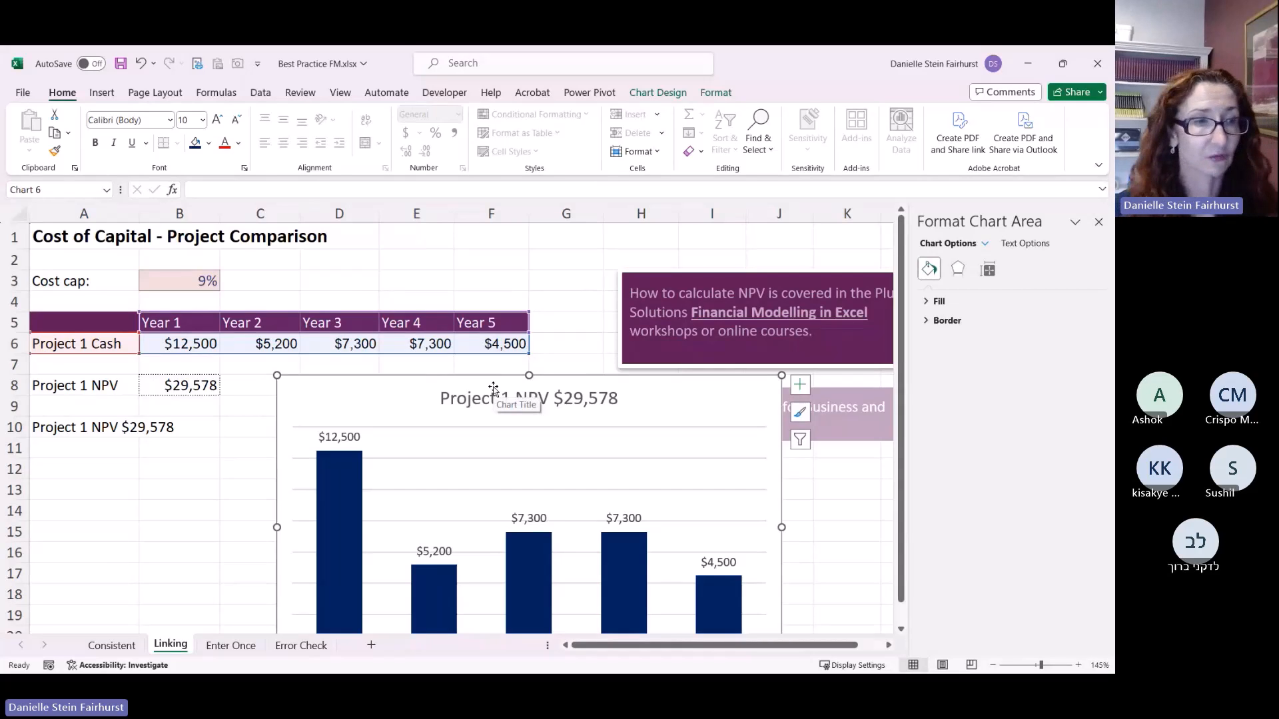
# Step: Switch to the PowerPoint slide show and advance to the "Corkscrew" Cash Flow Forecast slide
pyautogui.hotkey('alt', 'Tab')
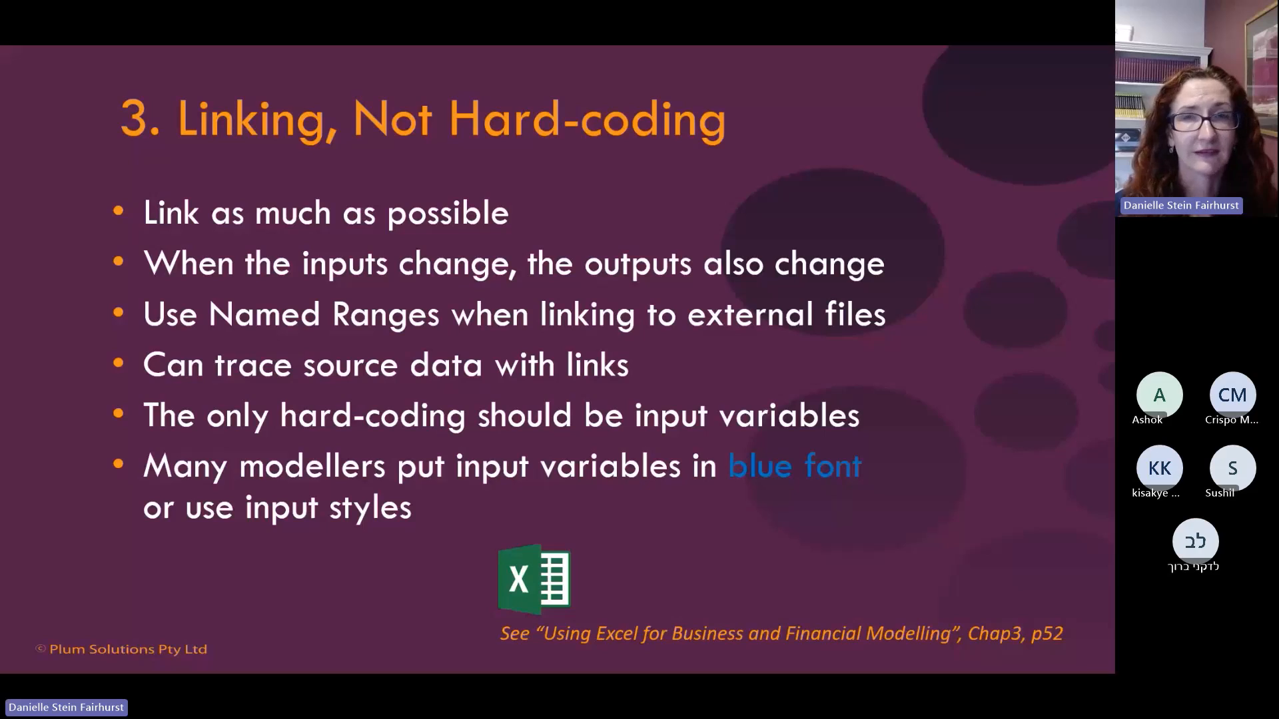
pyautogui.click(421, 248)
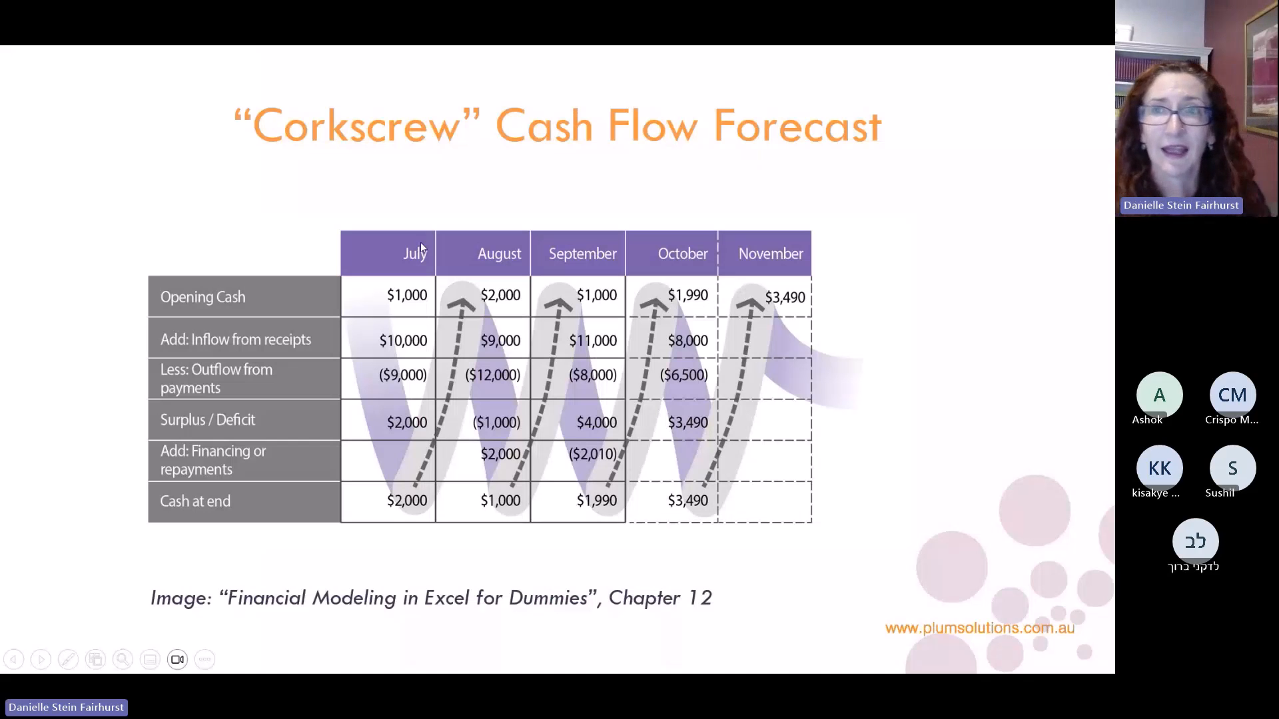
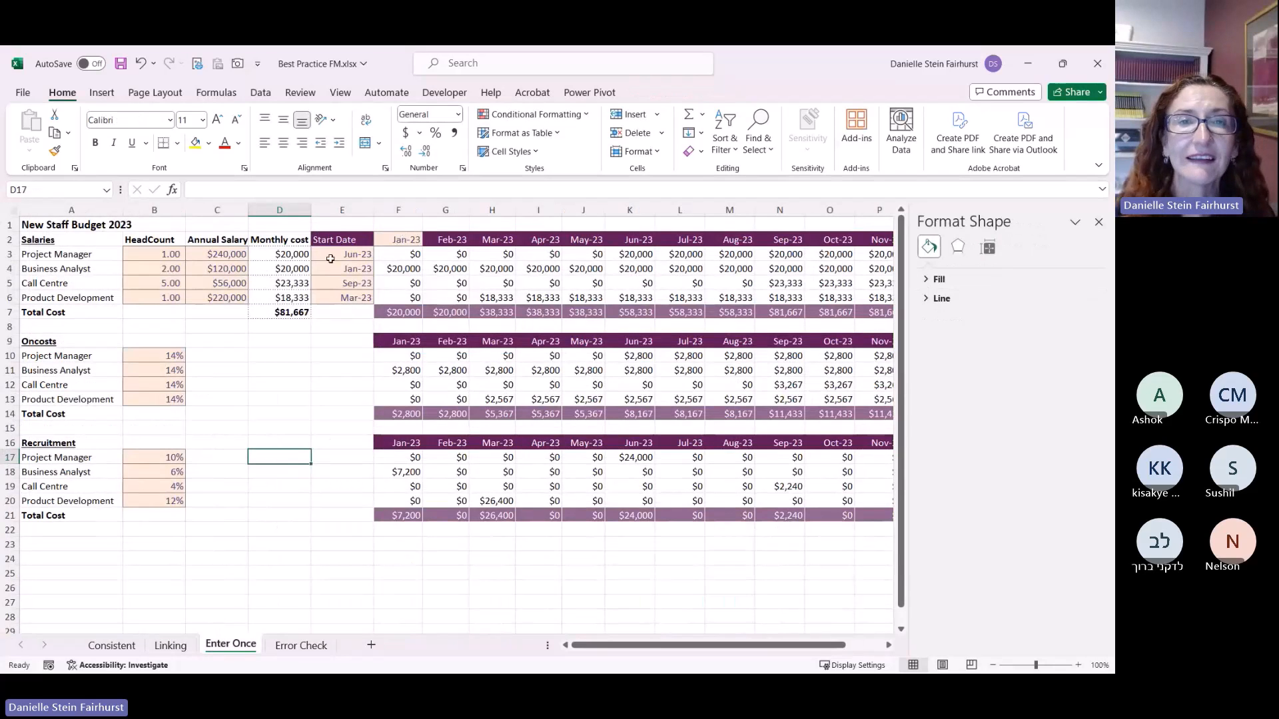
# Step: Examine the Project Manager monthly cost formula in D3 on the Enter Once sheet, leaving it unedited
pyautogui.click(239, 266)
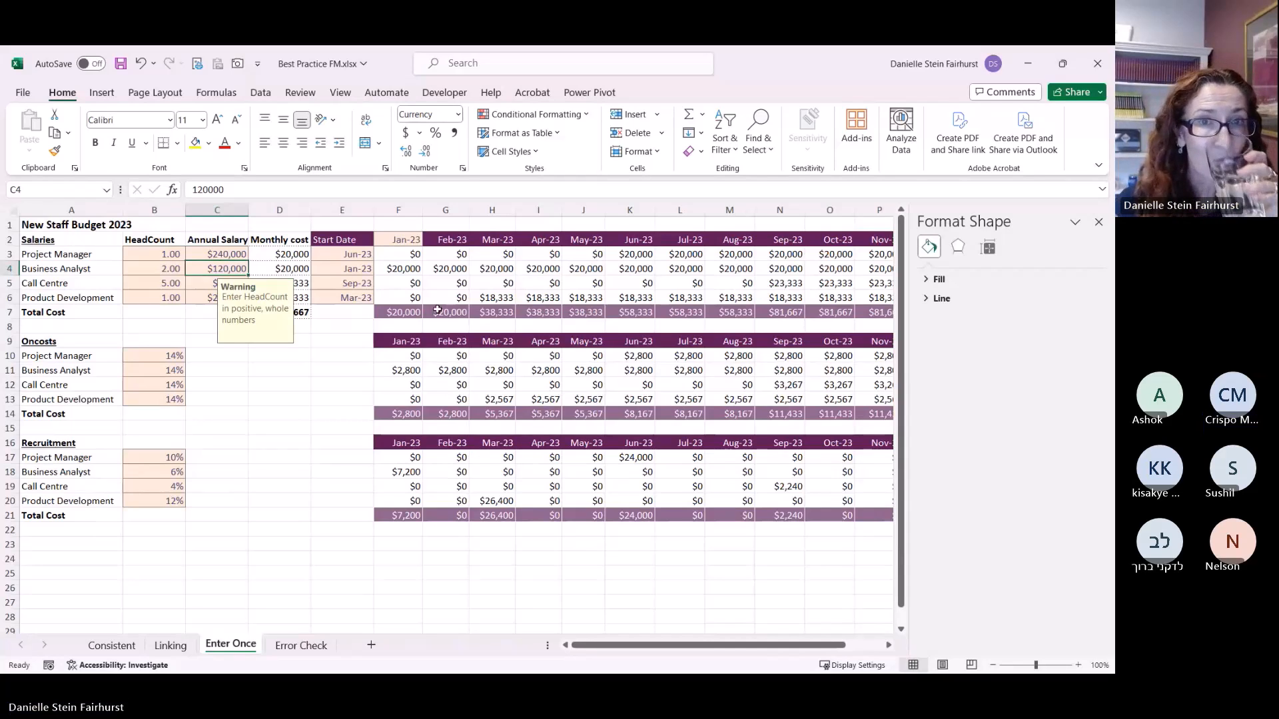
pyautogui.doubleClick(291, 254)
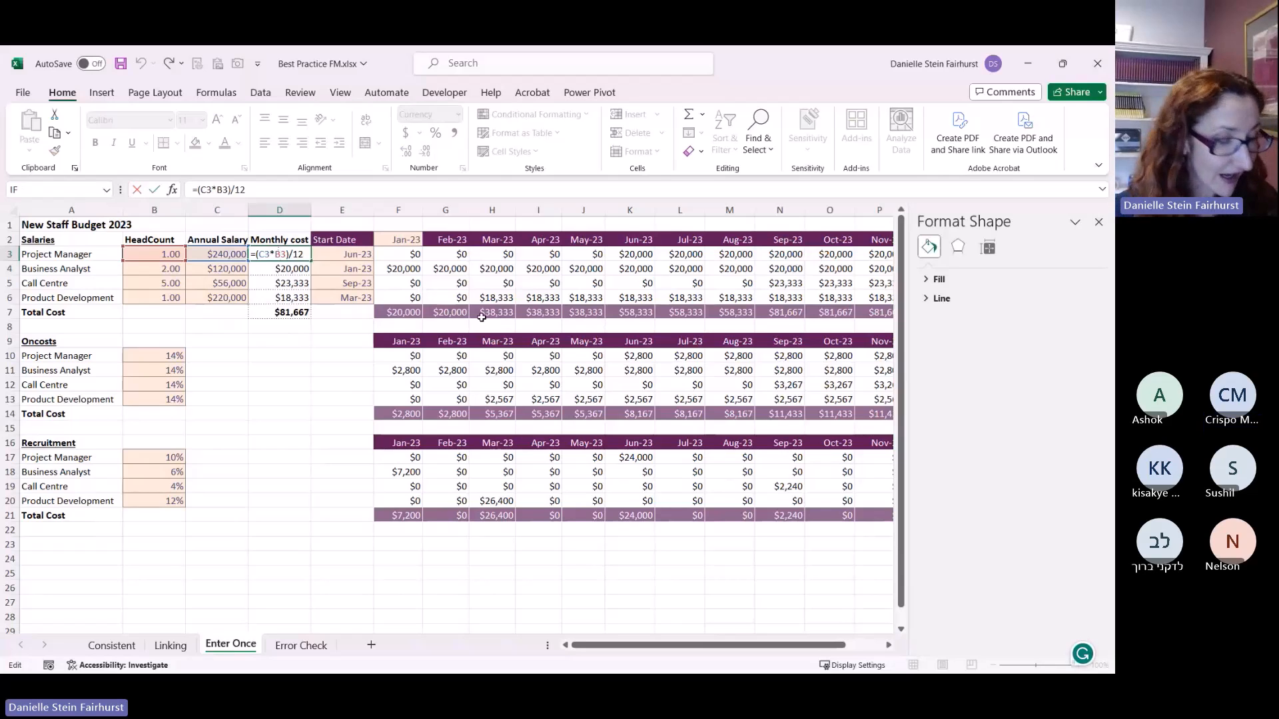
pyautogui.press('Escape')
pyautogui.keyDown('ctrl'); pyautogui.scroll(2, 269, 311); pyautogui.keyUp('ctrl')
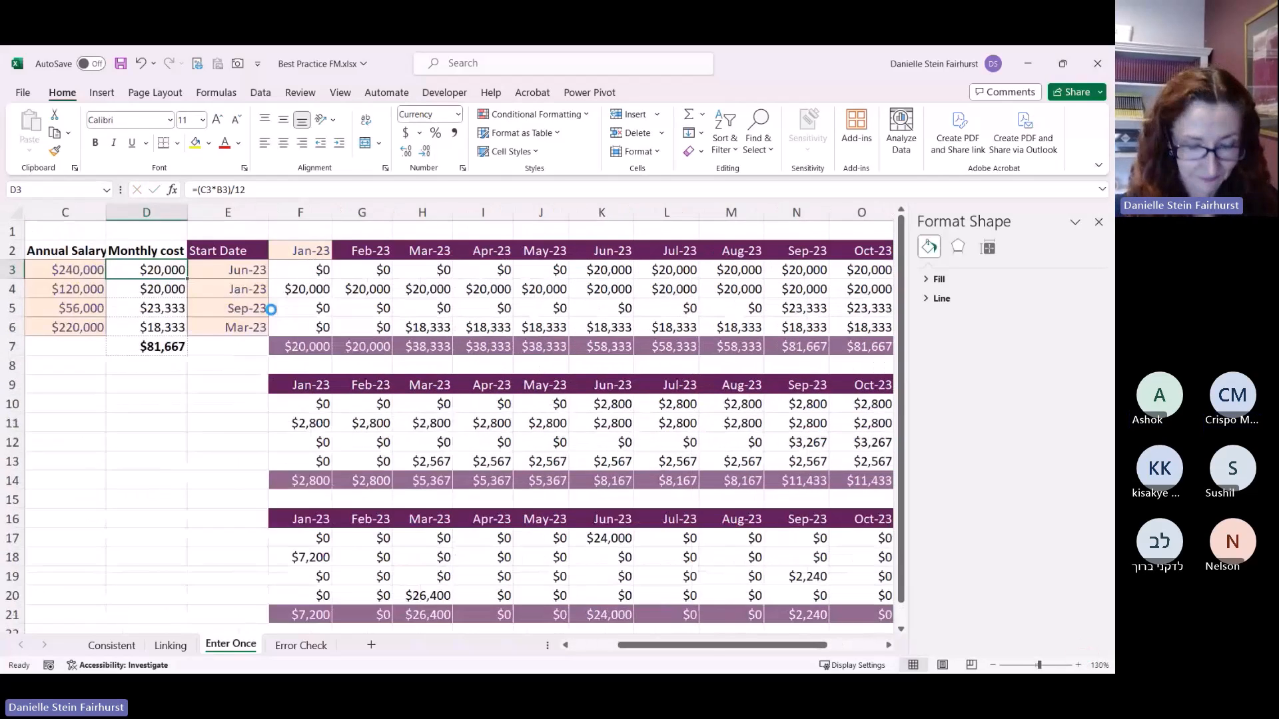
pyautogui.keyDown('ctrl'); pyautogui.scroll(1, 272, 311); pyautogui.keyUp('ctrl')
pyautogui.hscroll(-2, 400, 287)
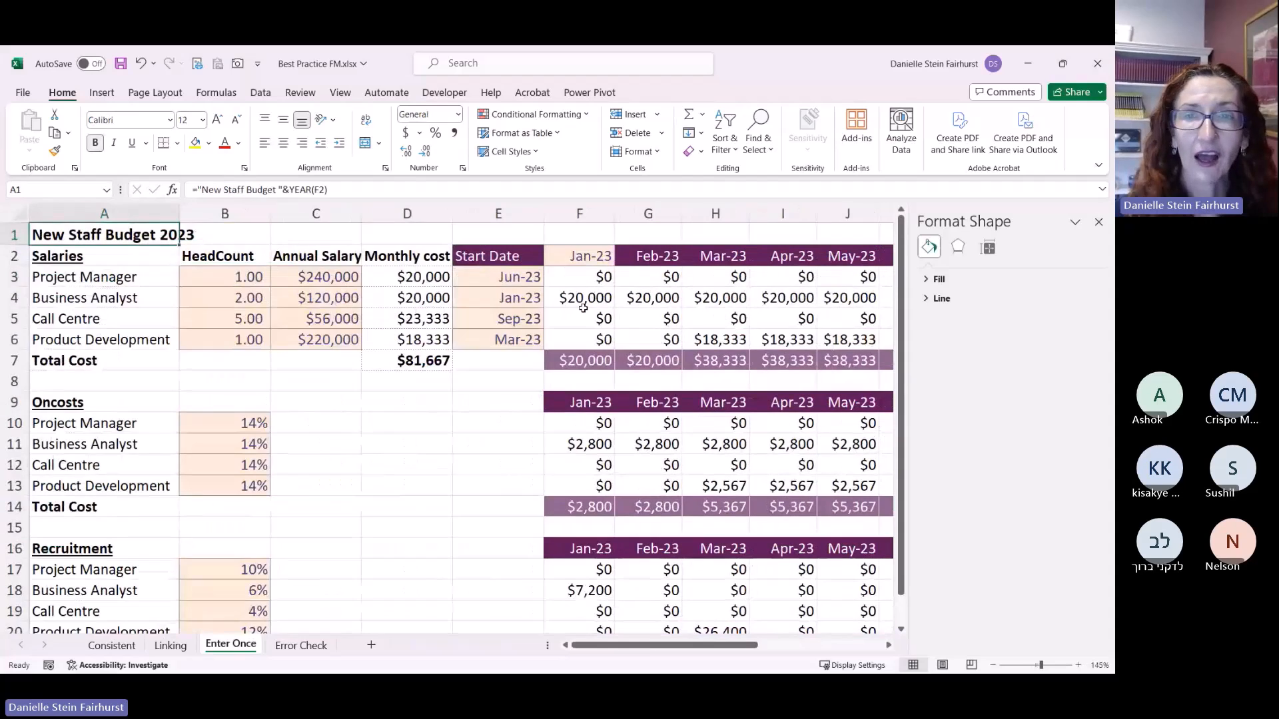
# Step: Enter 12 in C1 on the Enter Once sheet and name that cell var
pyautogui.doubleClick(428, 277)
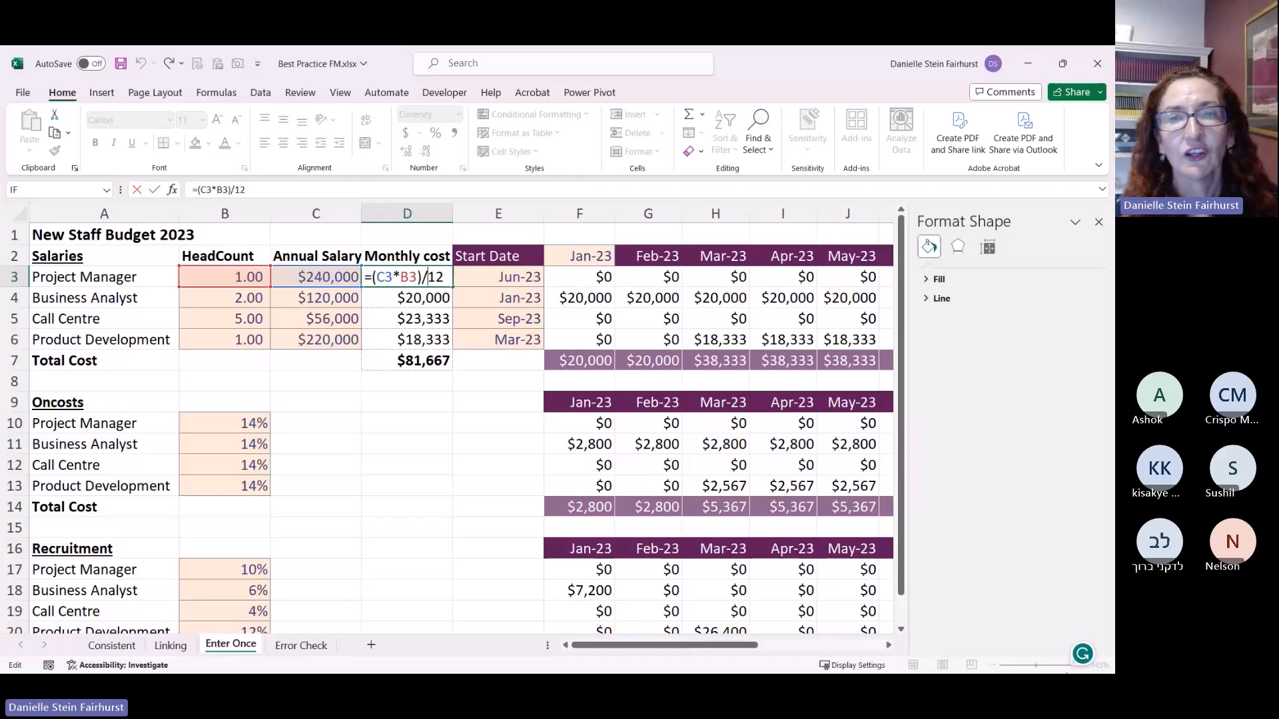
pyautogui.hotkey('ctrl', 'Return')
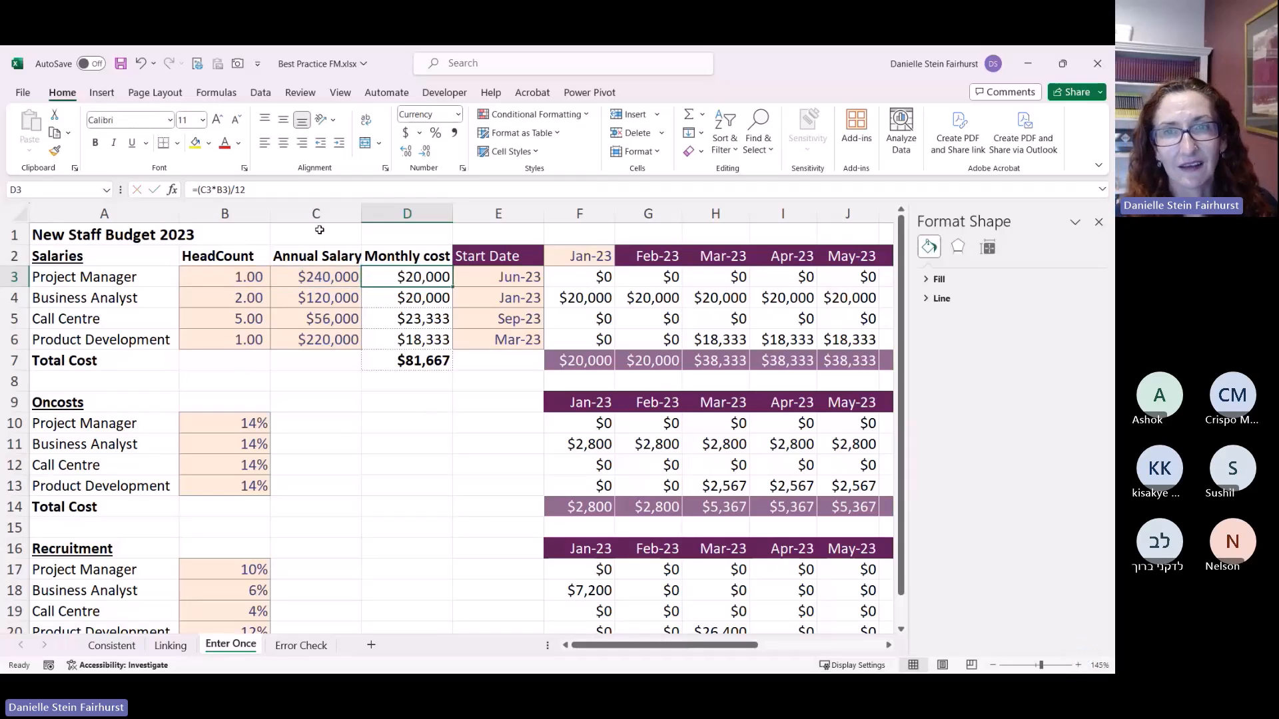
pyautogui.click(319, 230)
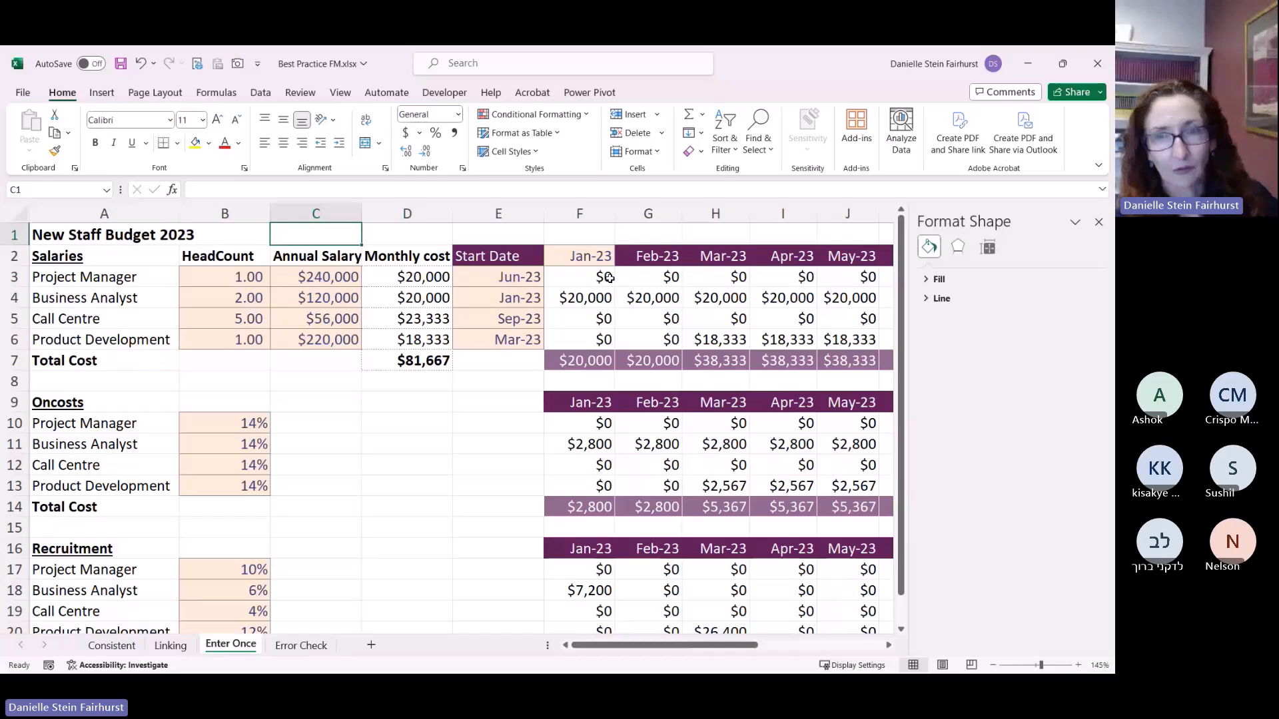
pyautogui.write('12')
pyautogui.hotkey('ctrl', 'Return')
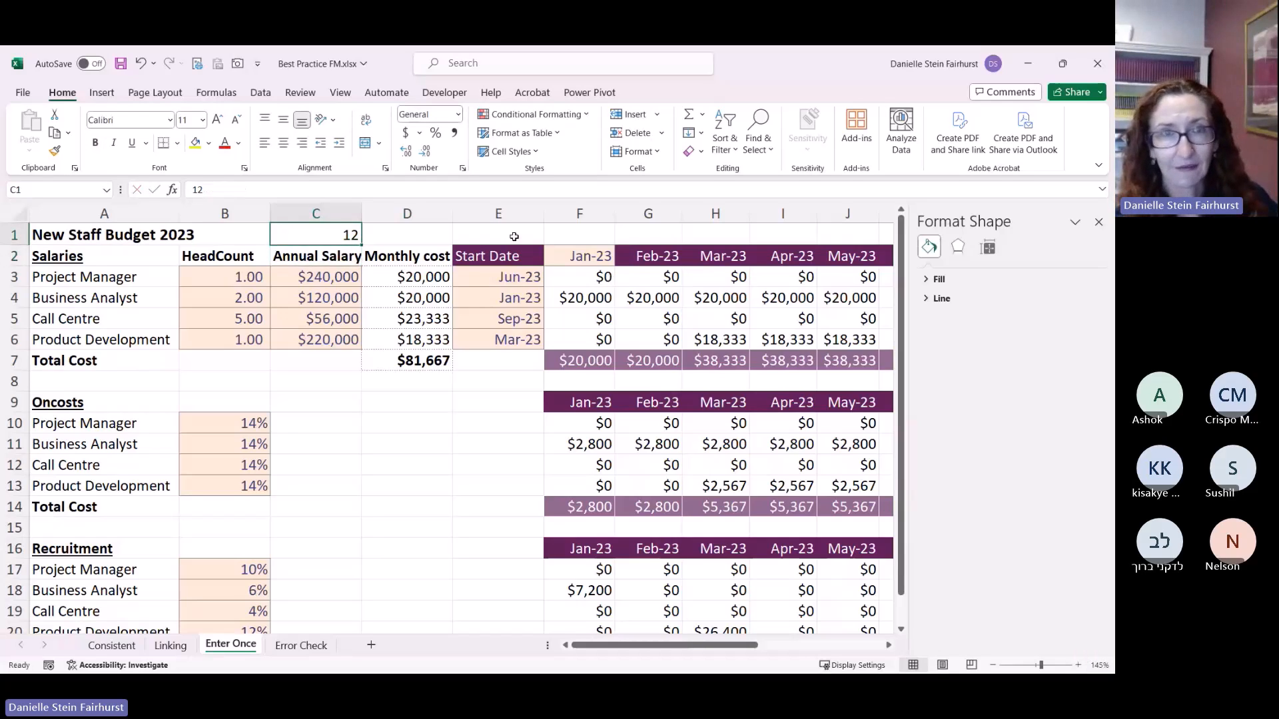
pyautogui.click(58, 186)
pyautogui.write('var')
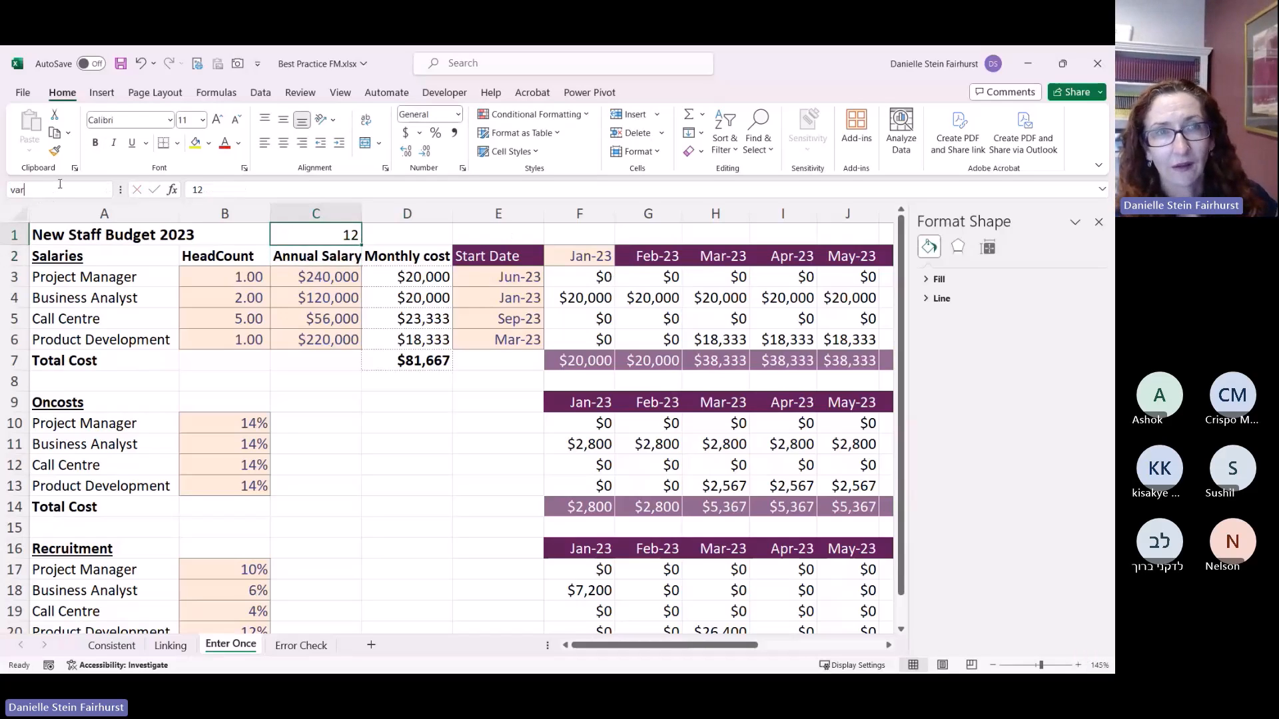
pyautogui.press('Return')
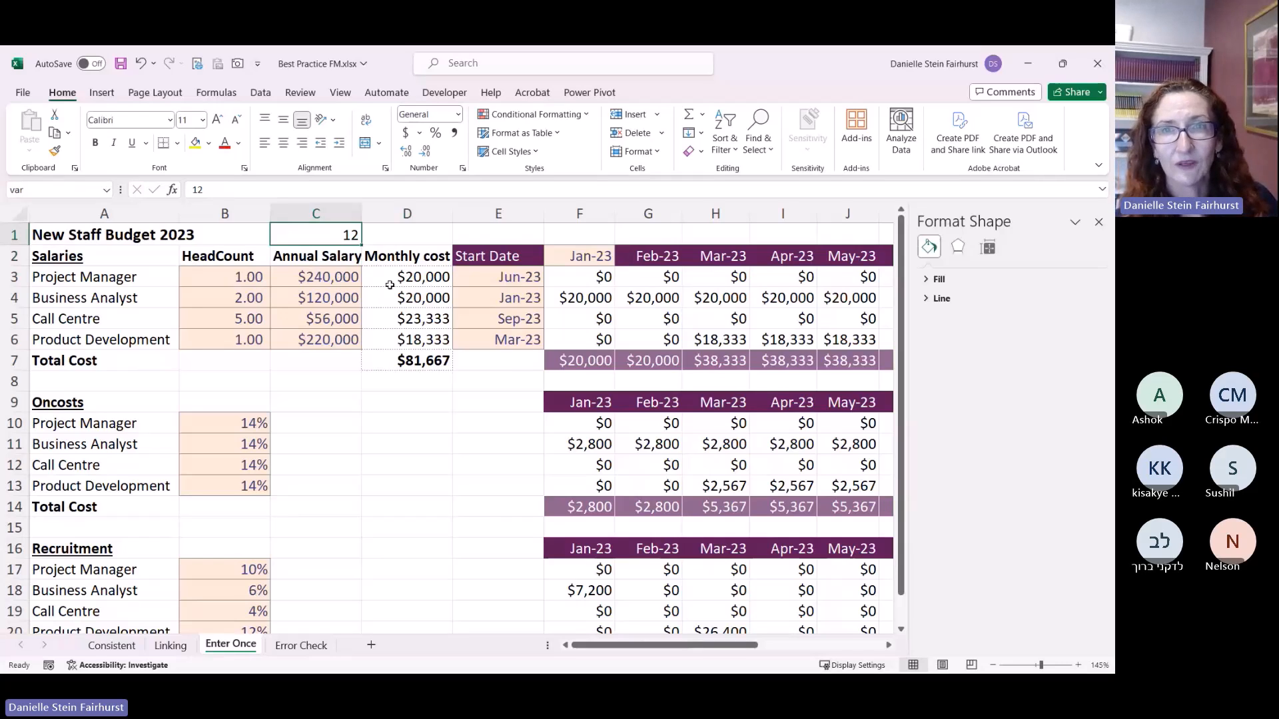
# Step: Replace the hard-coded 12 in the Project Manager monthly cost formula in D3 with the name var, giving =(C3*B3)/var
pyautogui.click(396, 280)
pyautogui.click(258, 189)
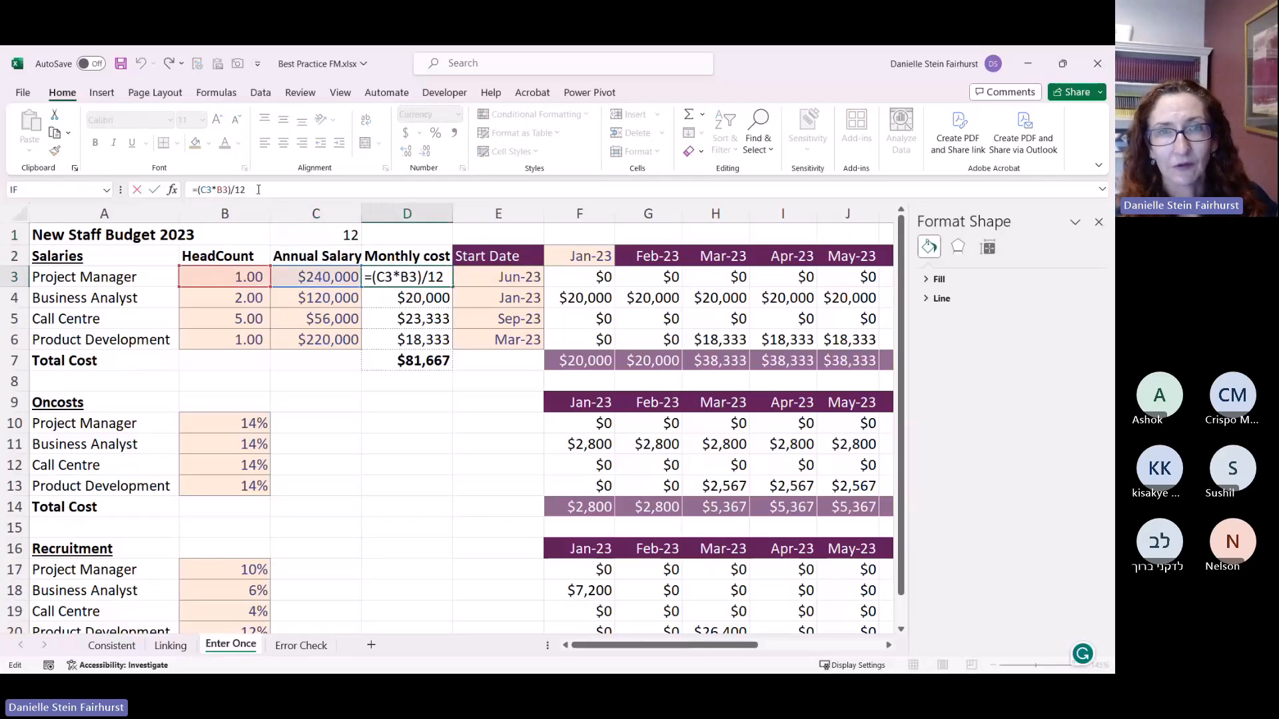
pyautogui.press('BackSpace')
pyautogui.press('BackSpace')
pyautogui.write('var')
pyautogui.hotkey('ctrl', 'Return')
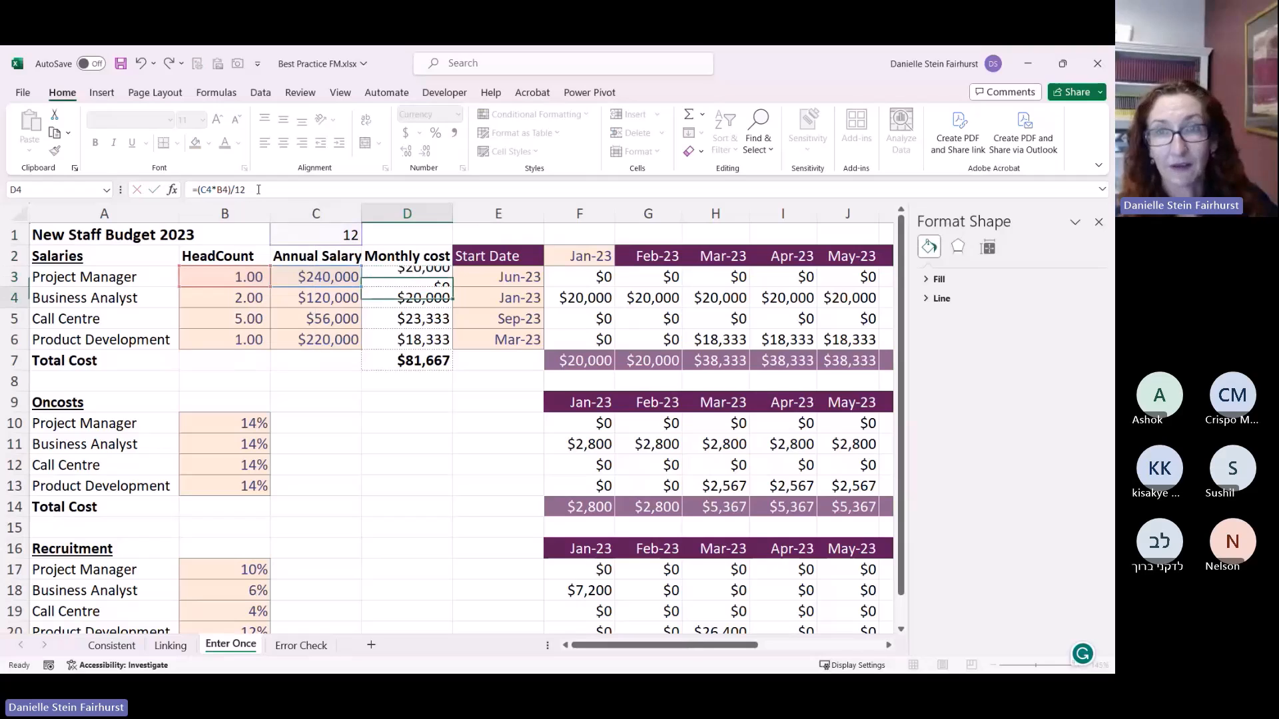
# Step: Copy the D3 monthly cost formula down to D4:D6 and check the formula in D3
pyautogui.hotkey('ctrl', 'c')
pyautogui.hotkey('shift', 'Down')
pyautogui.hotkey('shift', 'Down')
pyautogui.hotkey('shift', 'Down')
pyautogui.hotkey('ctrl', 'v')
pyautogui.press('Escape')
pyautogui.press('Up')
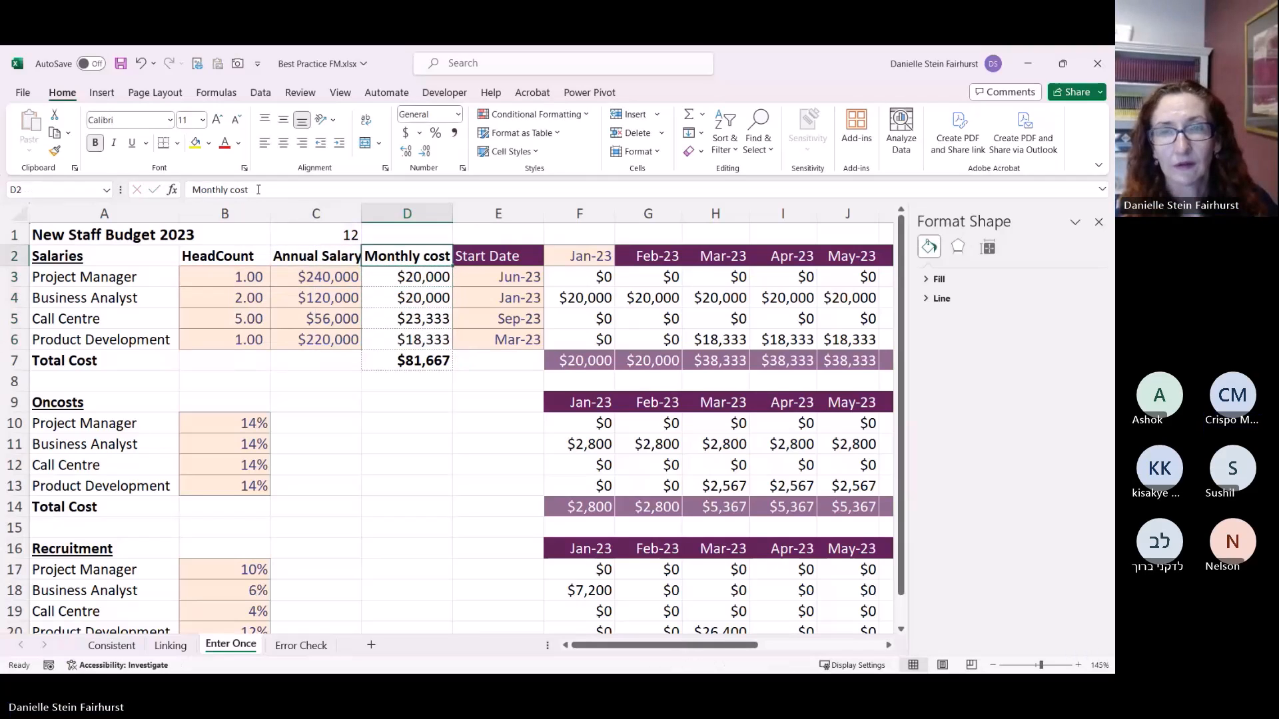
pyautogui.press('Down')
pyautogui.click(259, 190)
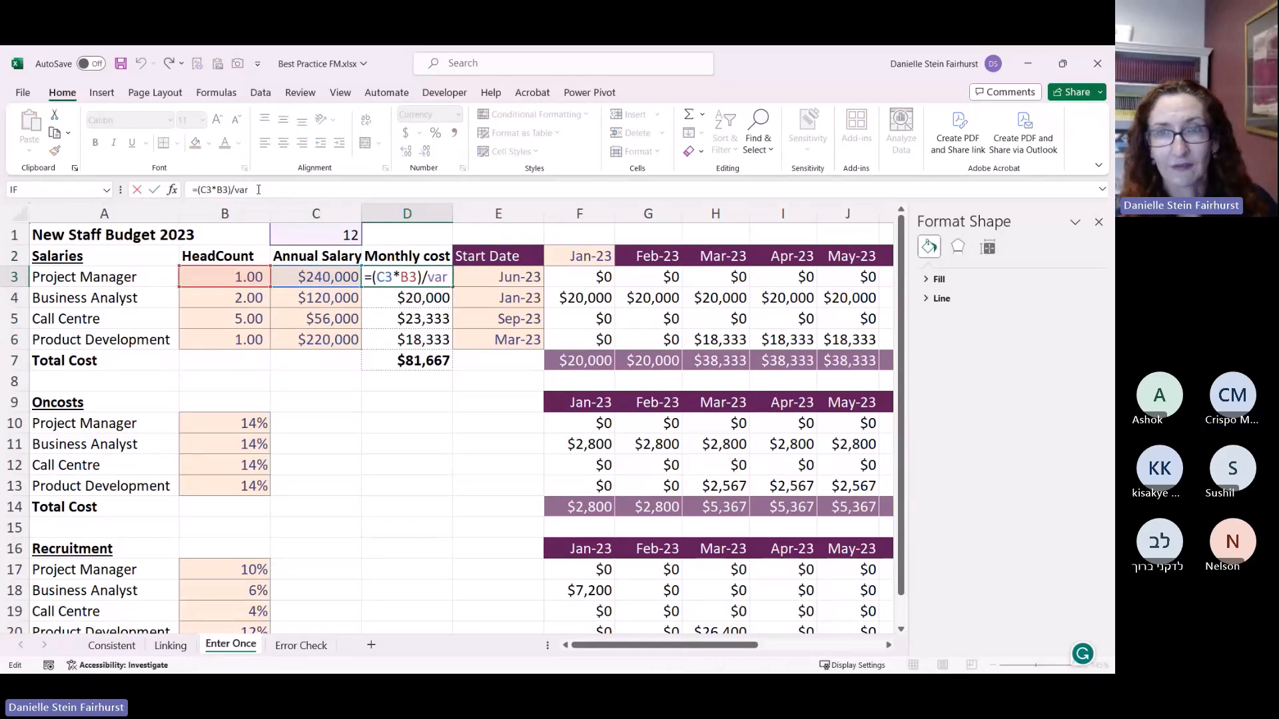
pyautogui.press('Escape')
# Step: Test the named cell C1 with the values 1 and 52, and recheck the monthly cost formula in D3
pyautogui.click(291, 235)
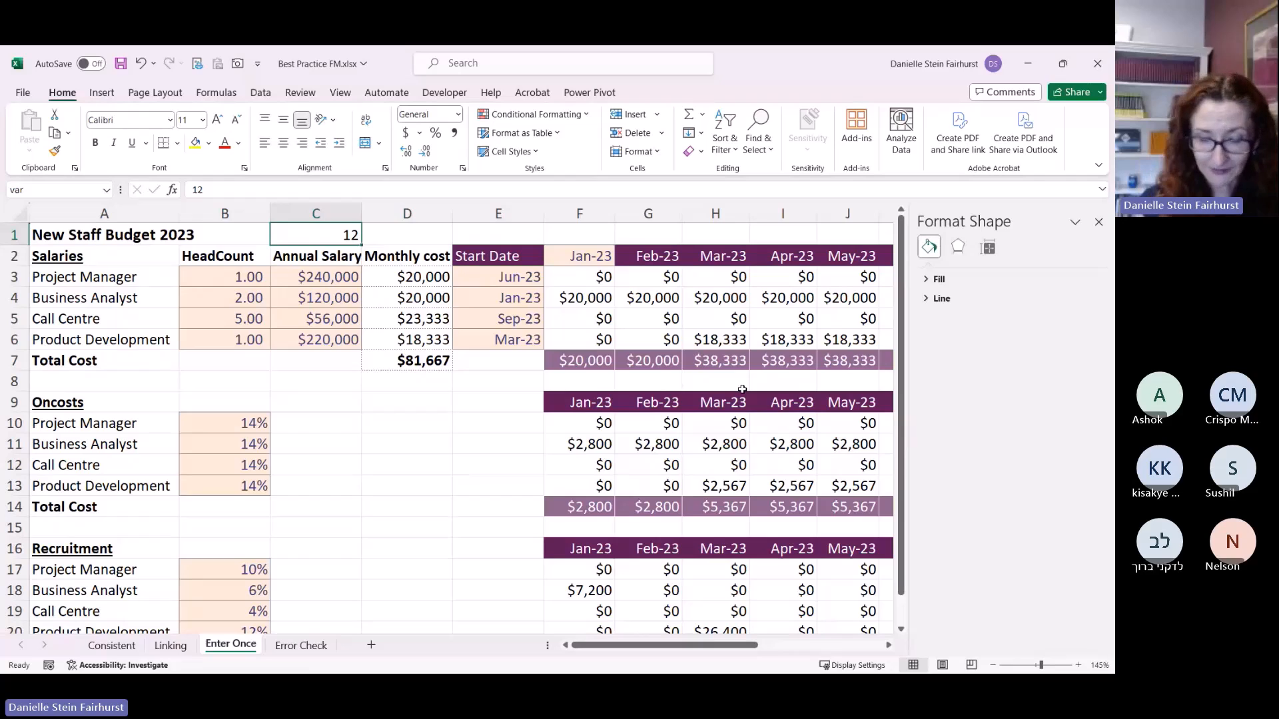
pyautogui.write('1')
pyautogui.press('Return')
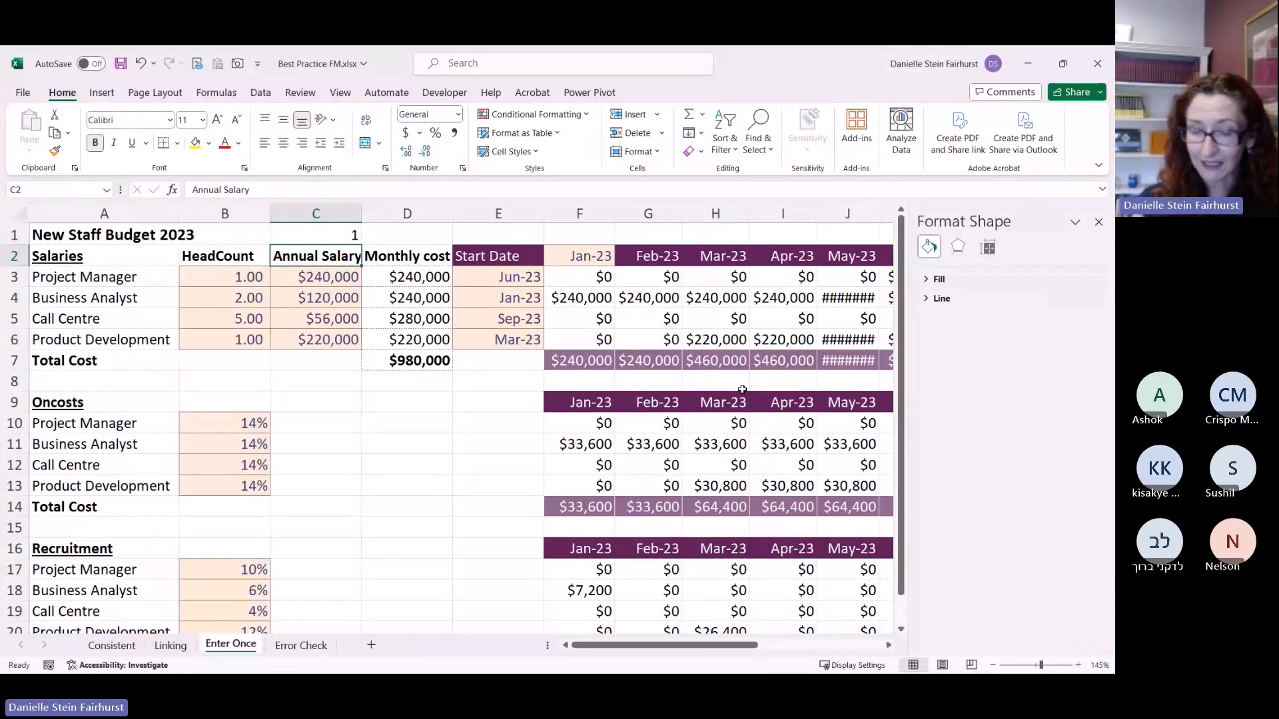
pyautogui.press('Up')
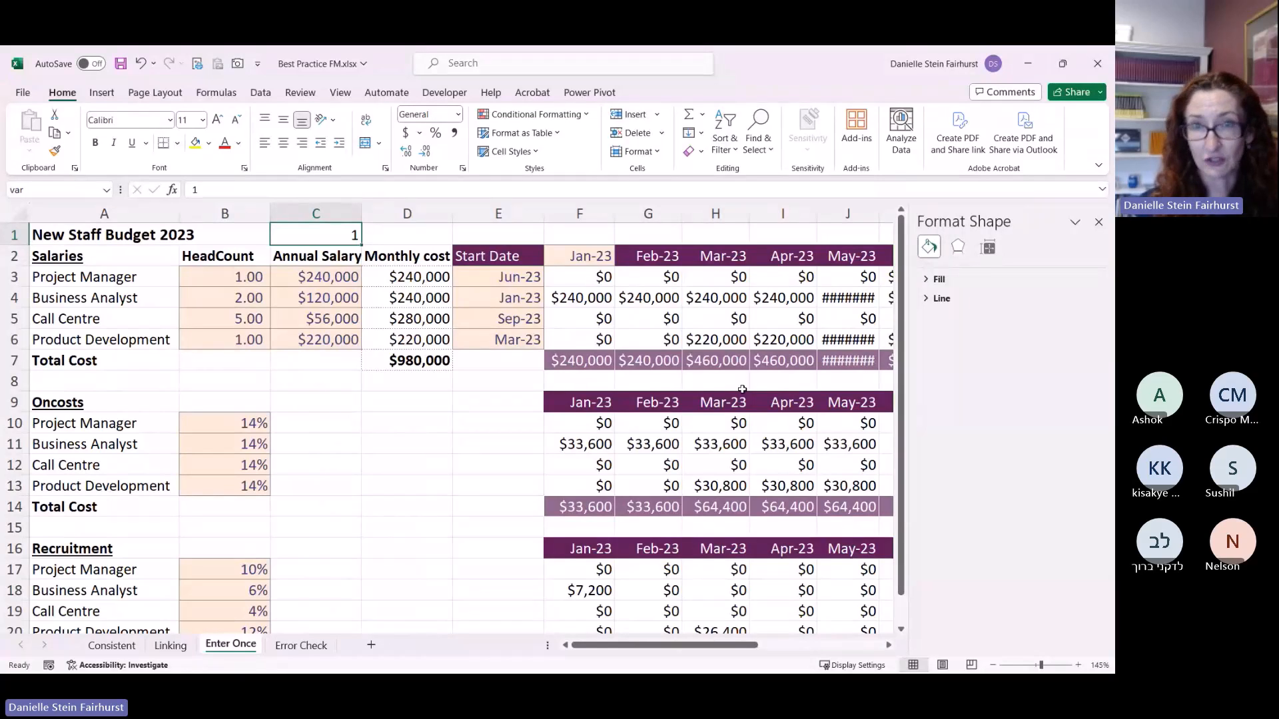
pyautogui.write('52')
pyautogui.press('Return')
pyautogui.press('Right')
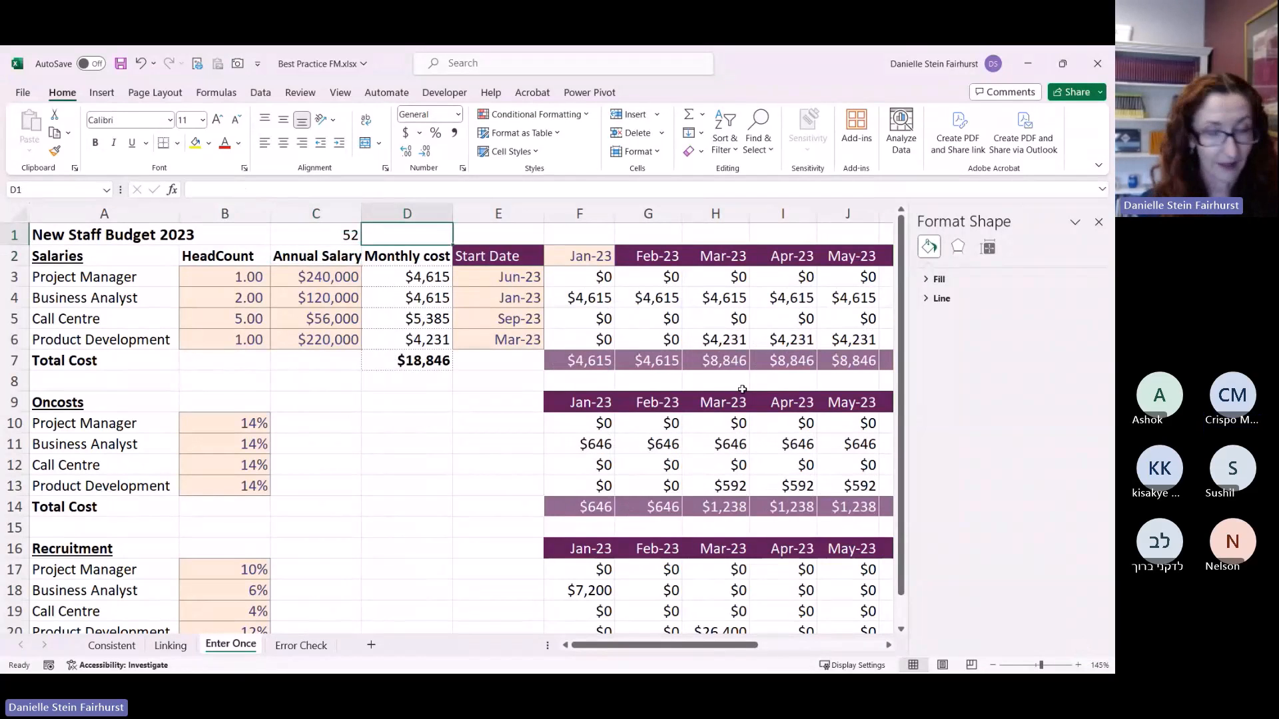
pyautogui.press('Down')
pyautogui.press('F2')
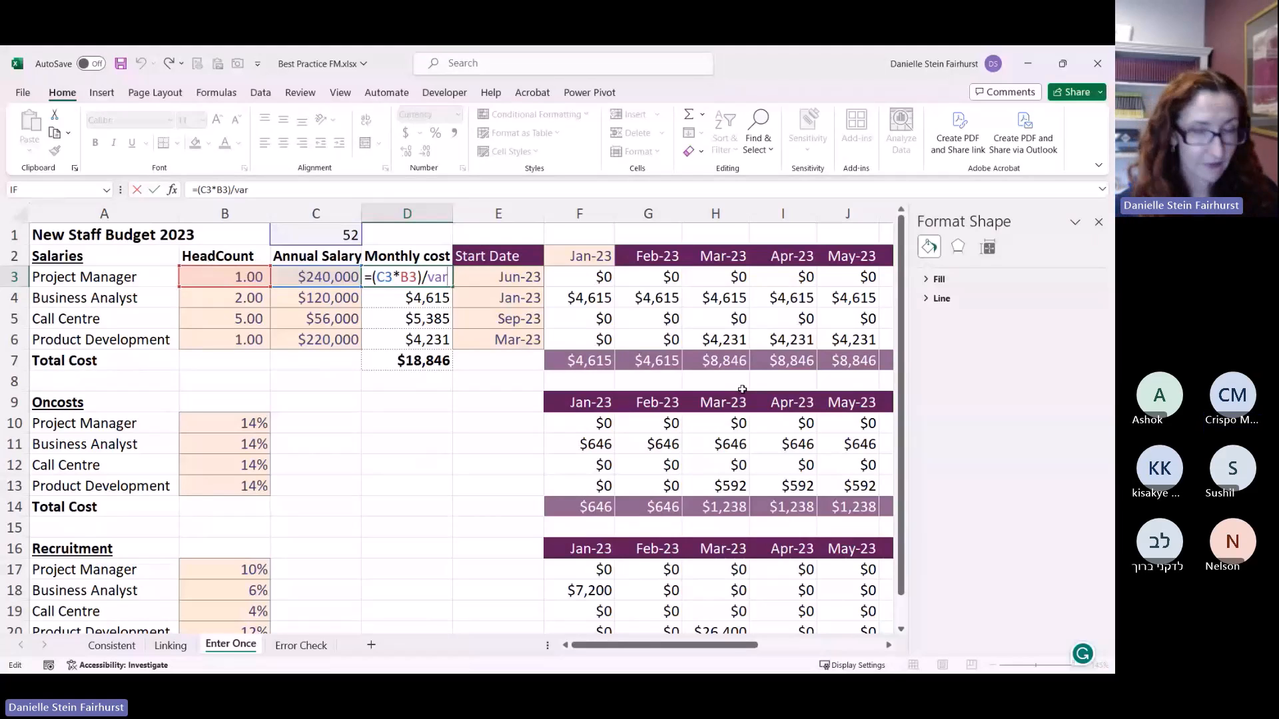
pyautogui.hotkey('ctrl', 'Return')
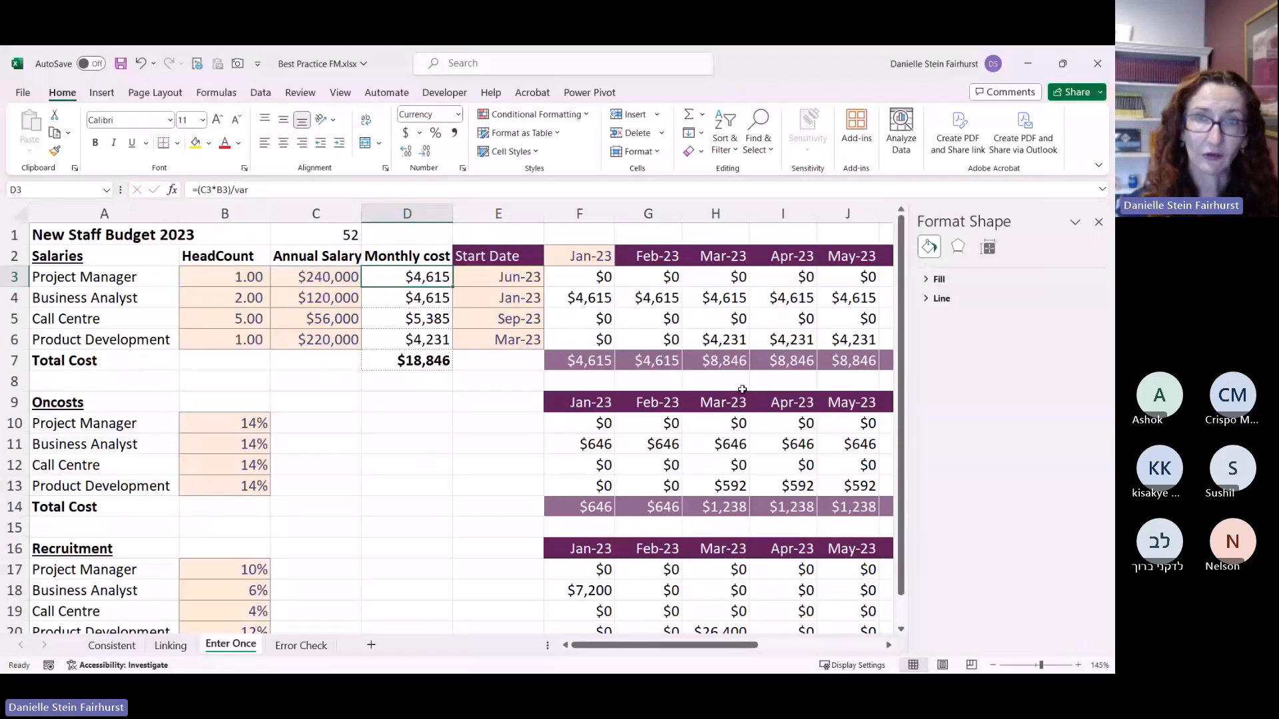
# Step: Undo the C1 entries and the monthly cost formula changes until C1 is empty and D3 divides by 12 again
pyautogui.hotkey('ctrl', 'z')
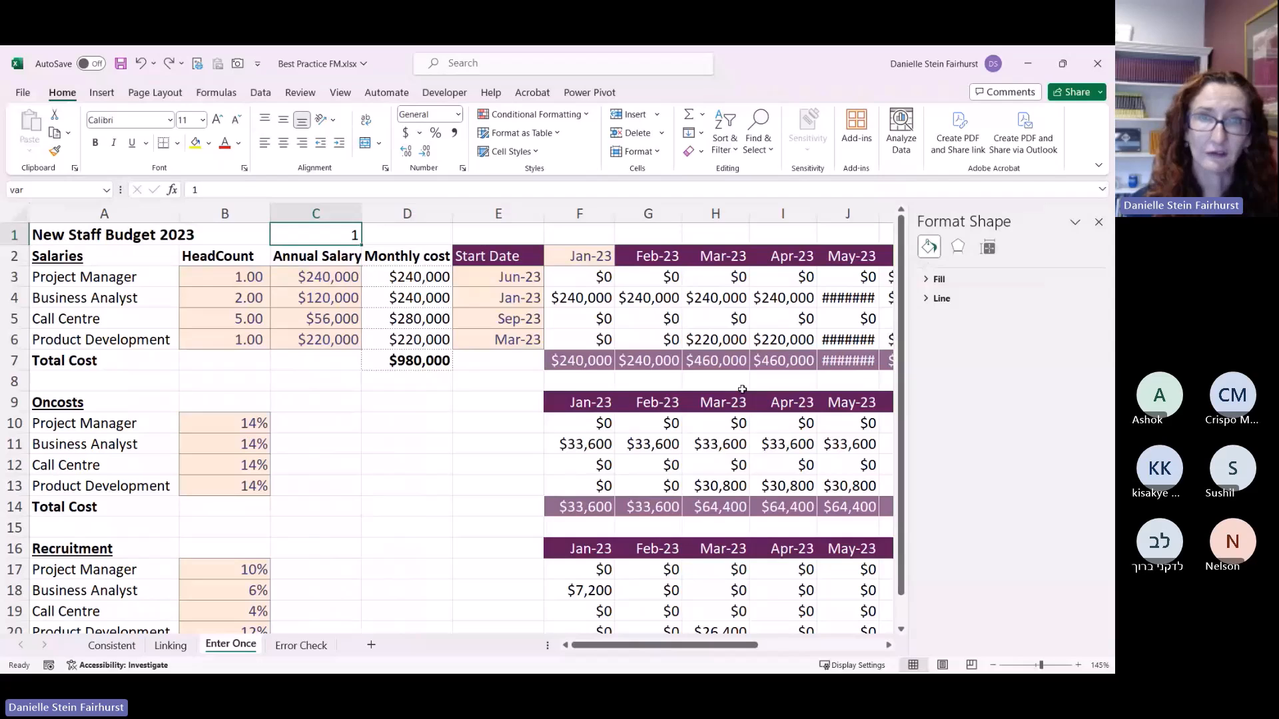
pyautogui.hotkey('ctrl', 'z')
pyautogui.hotkey('ctrl', 'z')
pyautogui.hotkey('ctrl', 'z')
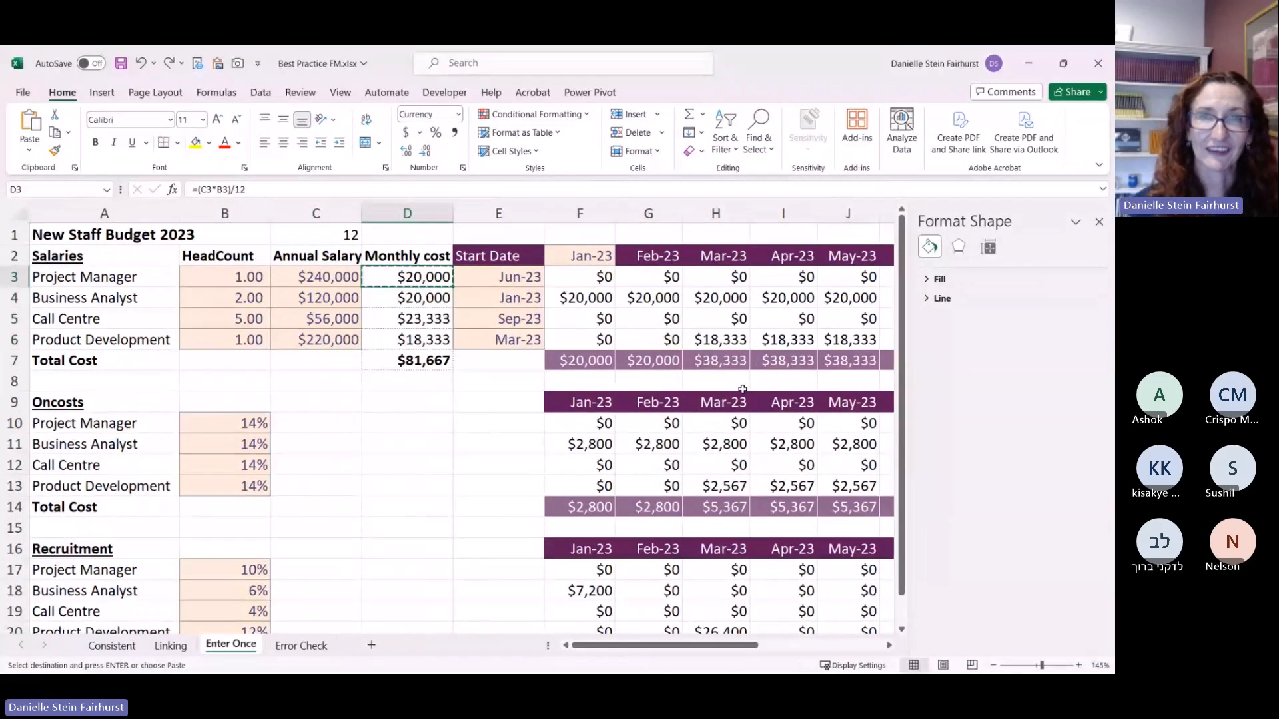
pyautogui.hotkey('ctrl', 'z')
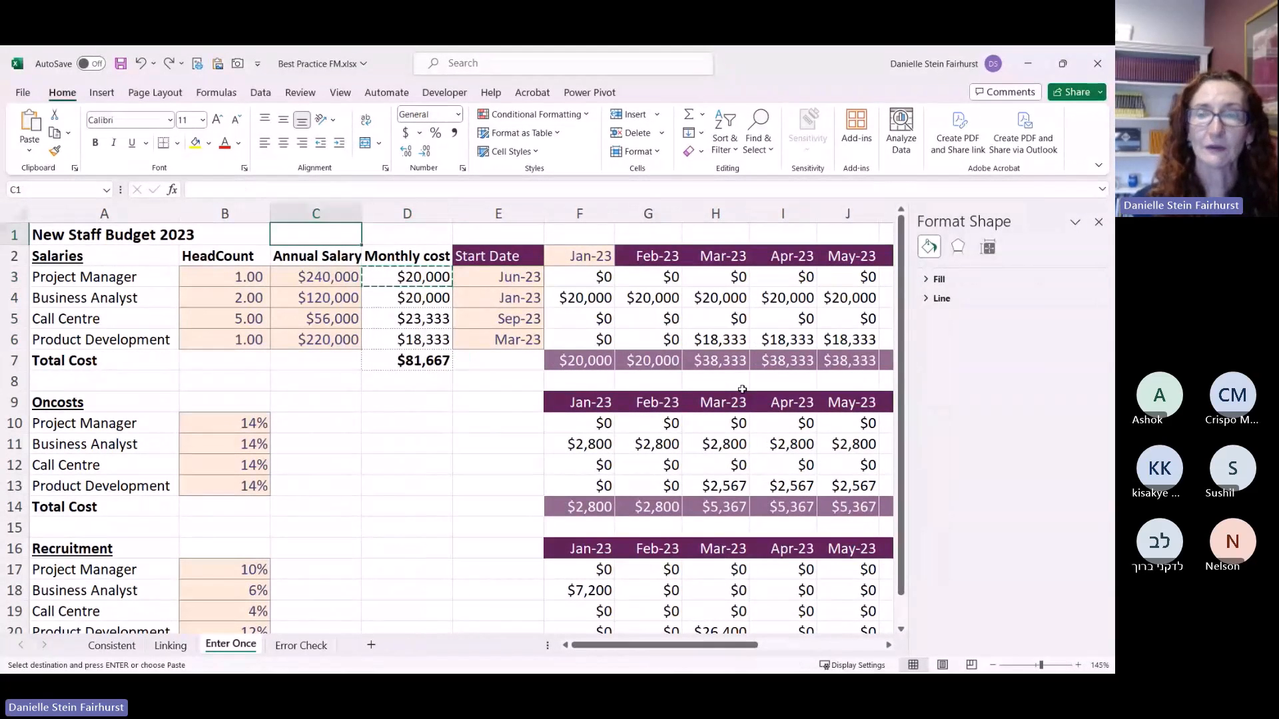
pyautogui.hotkey('ctrl', 'z')
# Step: Close the Format Shape pane and examine the Oncosts month header link in F9 and the January Project Manager formula in F3
pyautogui.click(1098, 222)
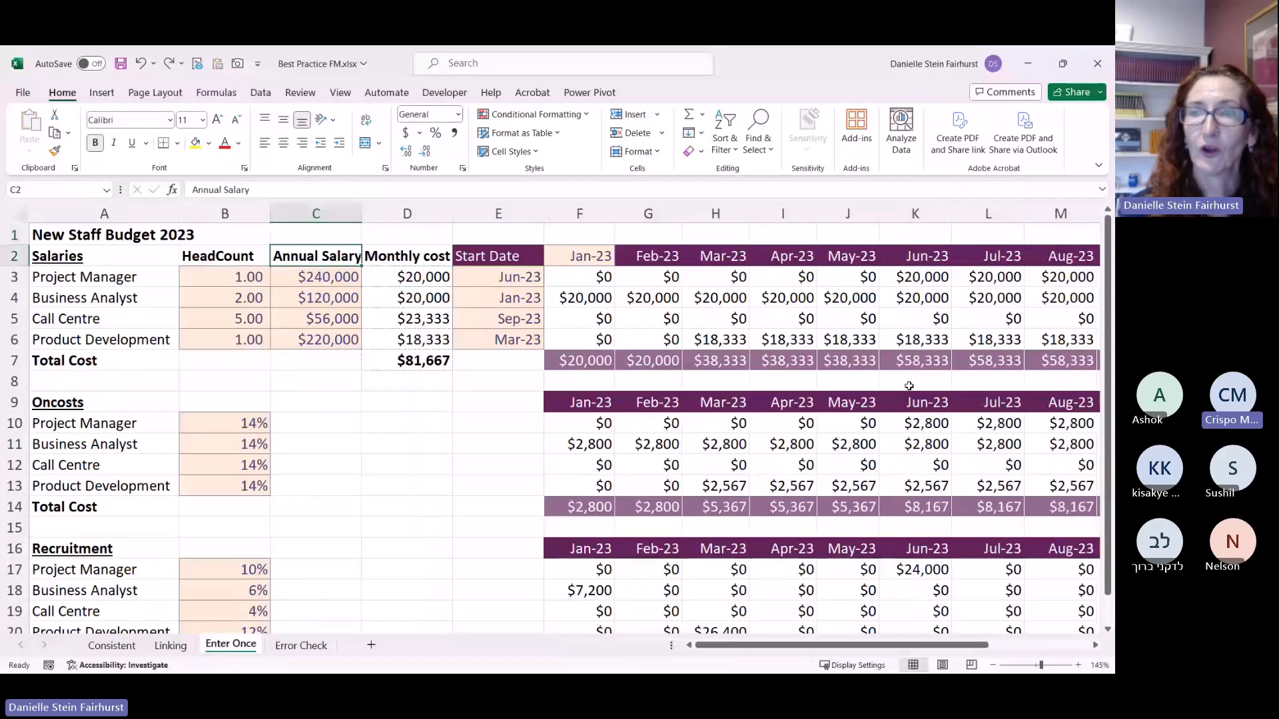
pyautogui.click(664, 427)
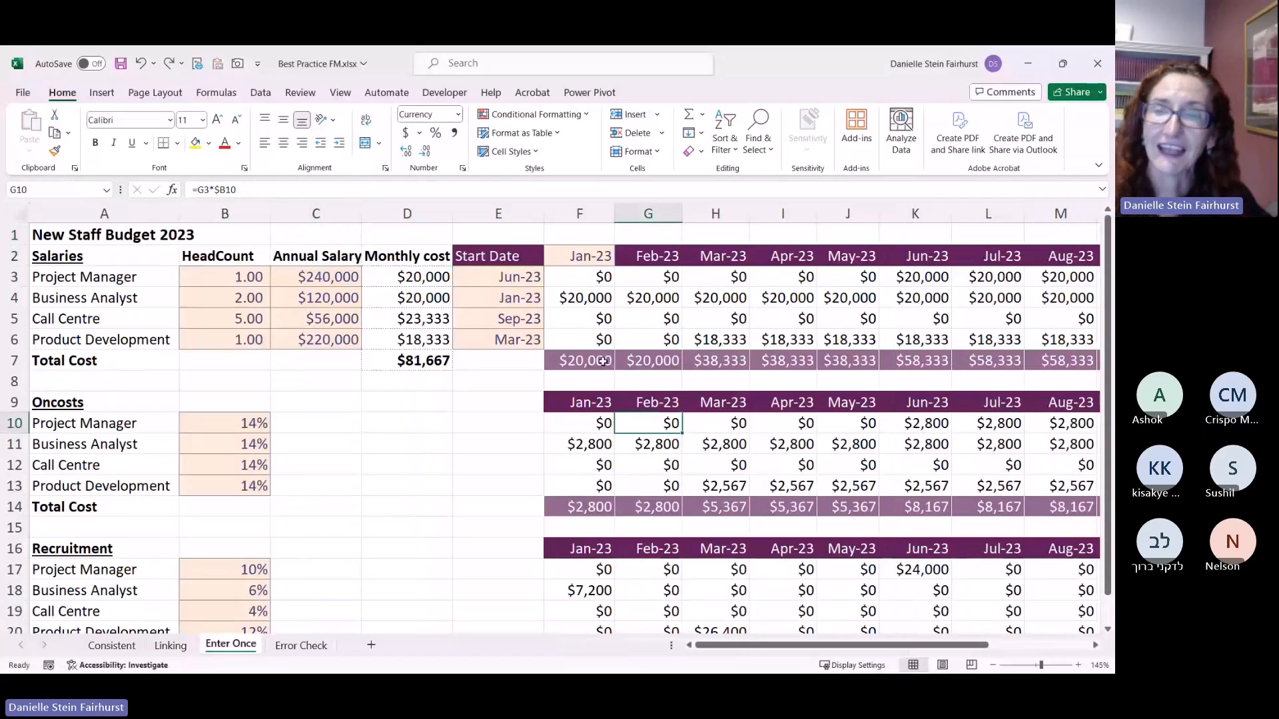
pyautogui.click(577, 403)
pyautogui.write('=F2')
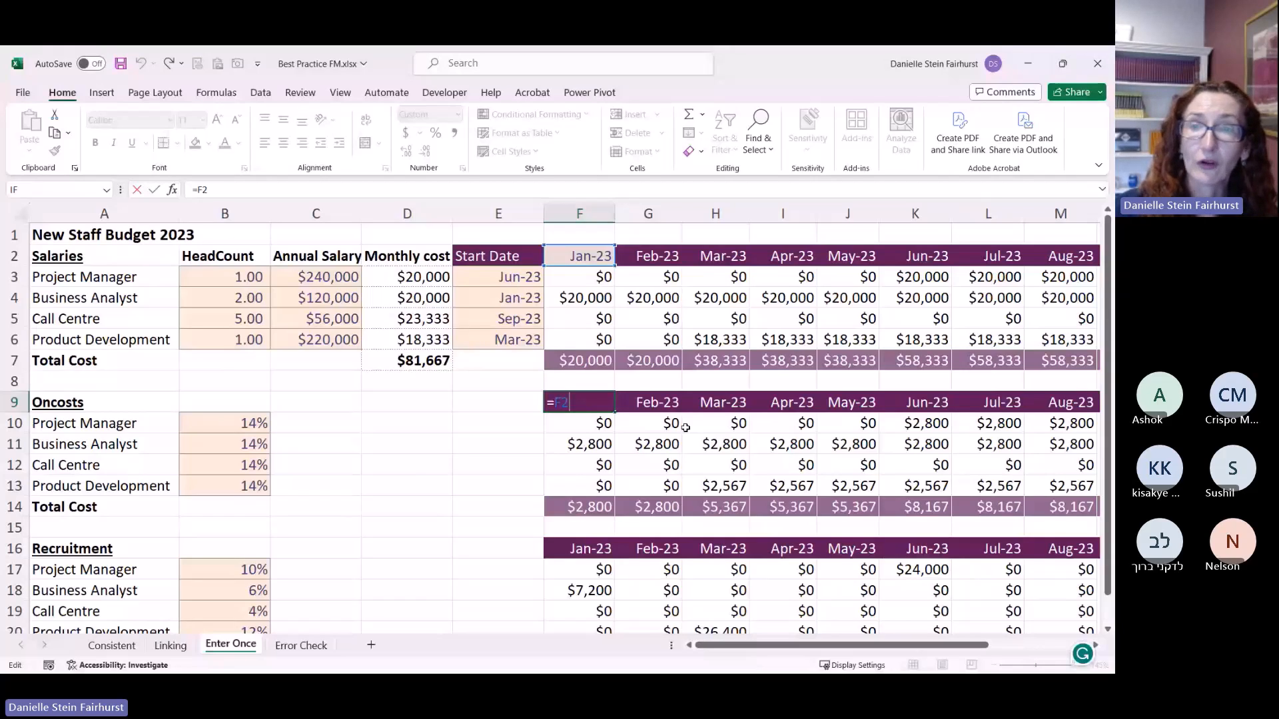
pyautogui.press('Return')
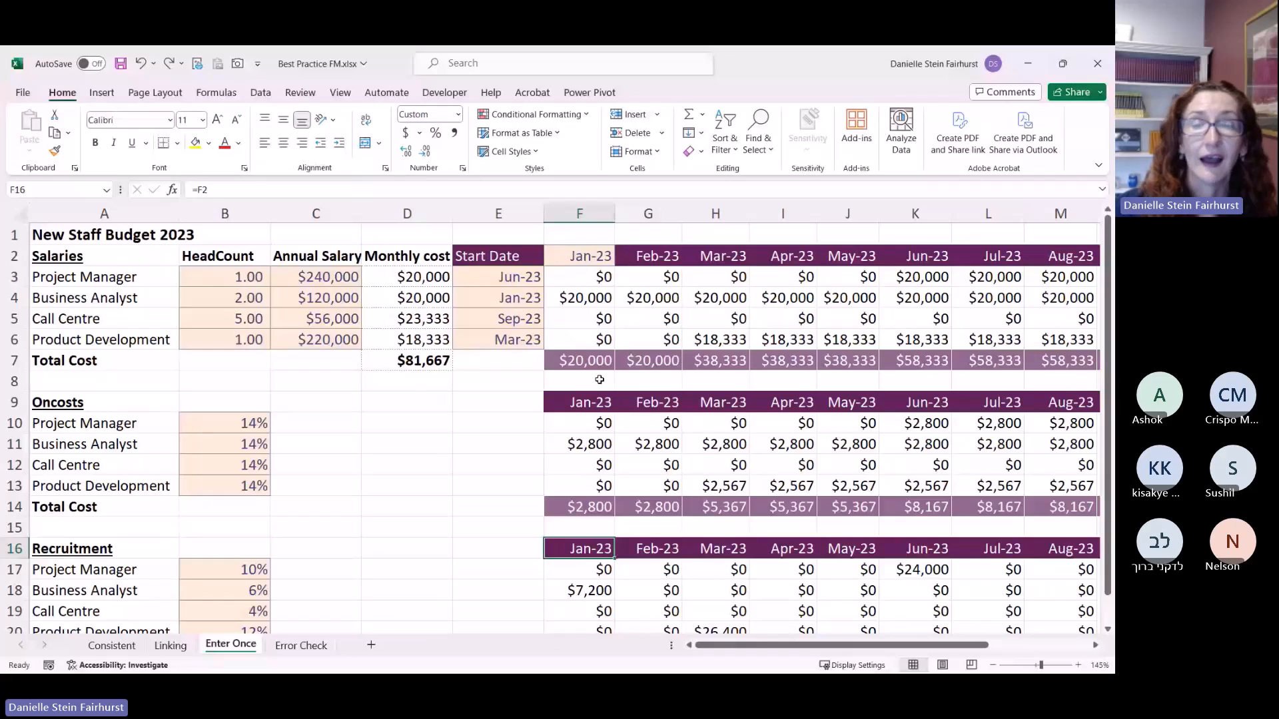
pyautogui.doubleClick(601, 277)
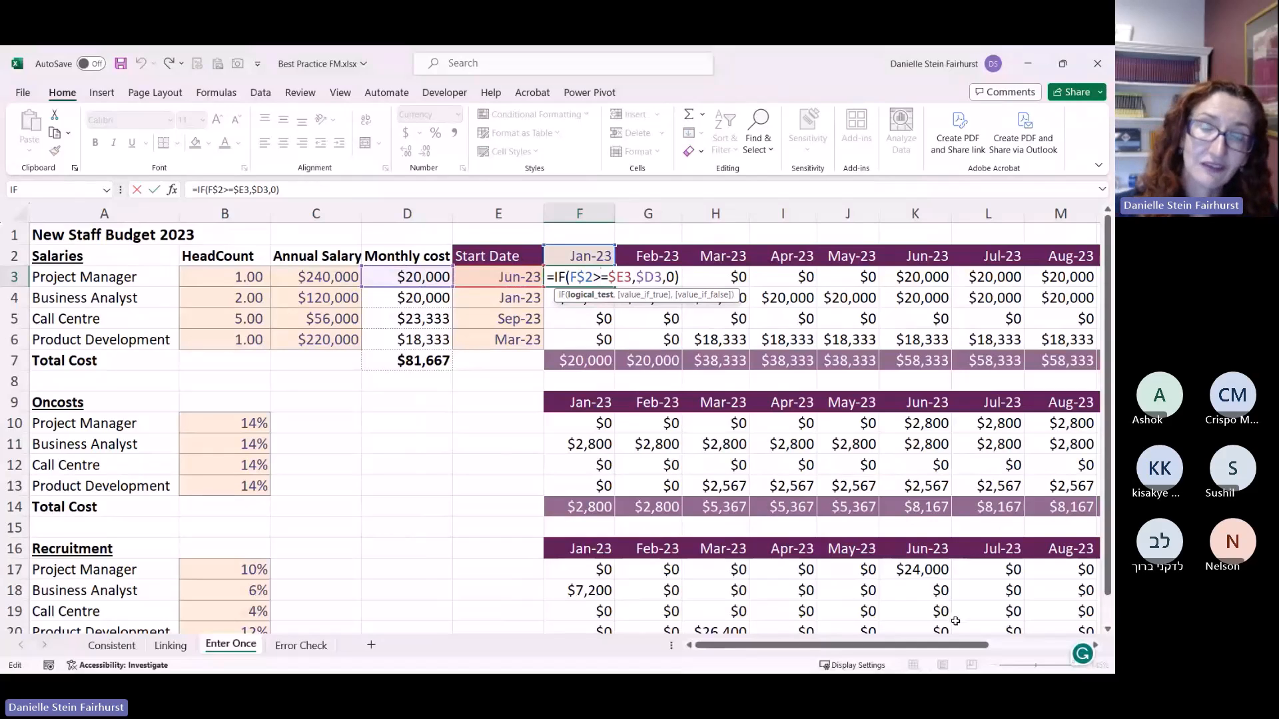
pyautogui.press('Escape')
pyautogui.click(589, 402)
pyautogui.write('=F2')
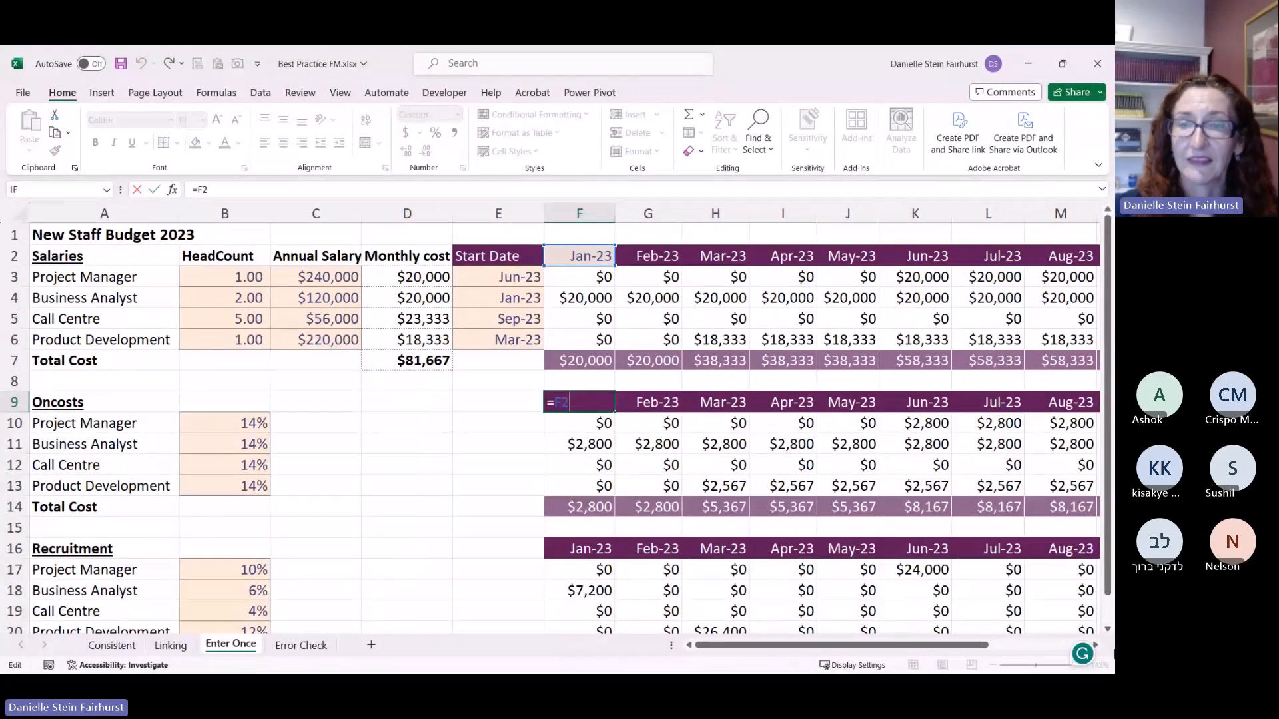
# Step: Relink the Recruitment month header in F16 to =F9, copy the link across row 16, and check the formula in G16
pyautogui.click(595, 546)
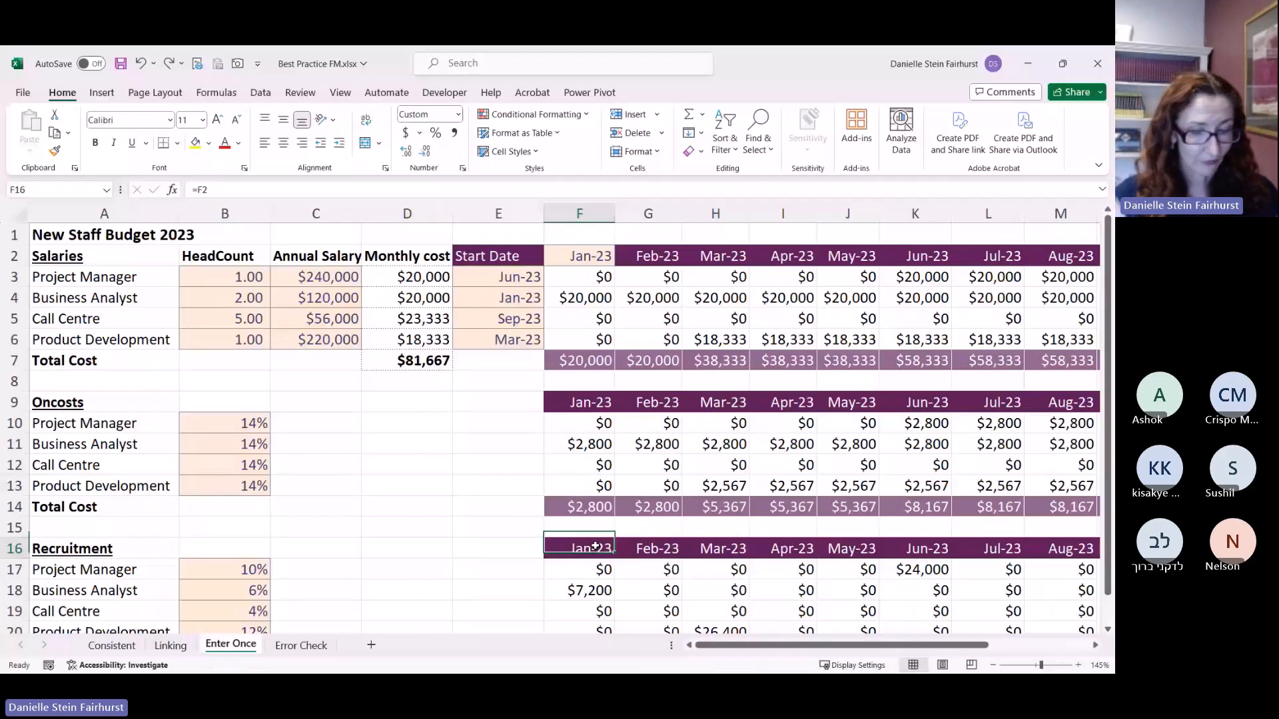
pyautogui.press('F2')
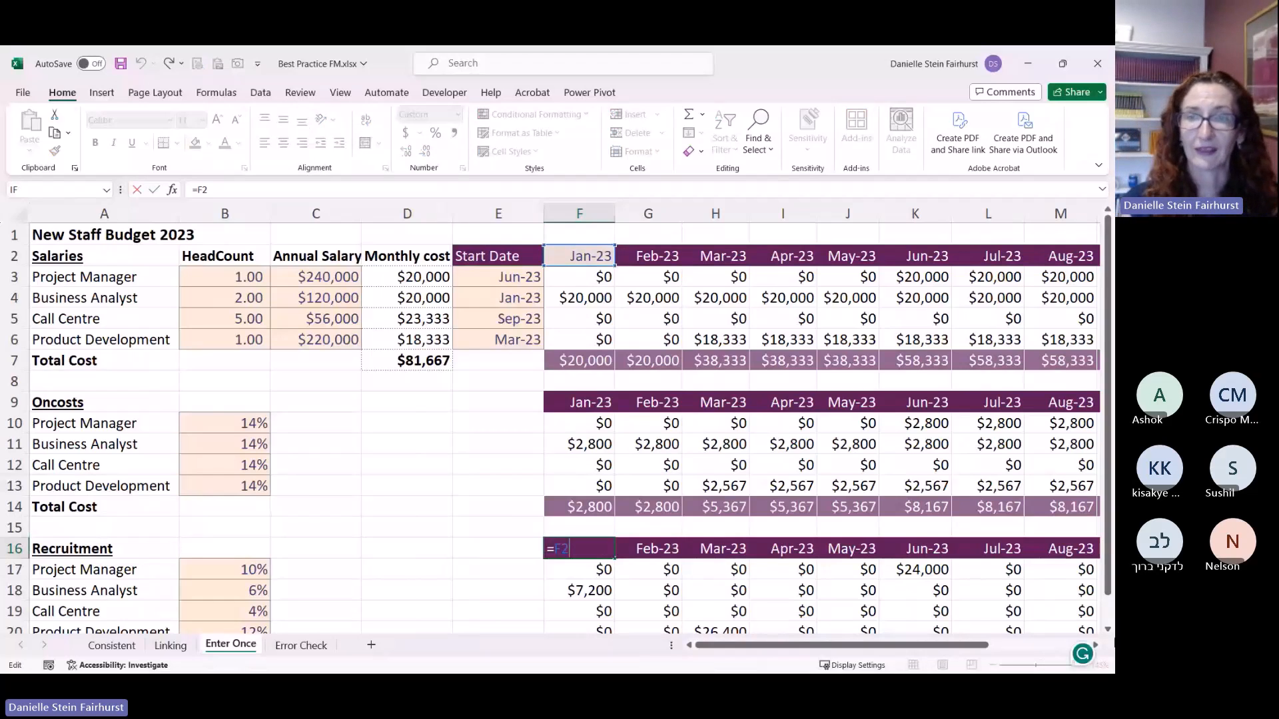
pyautogui.press('BackSpace')
pyautogui.press('BackSpace')
pyautogui.click(578, 402)
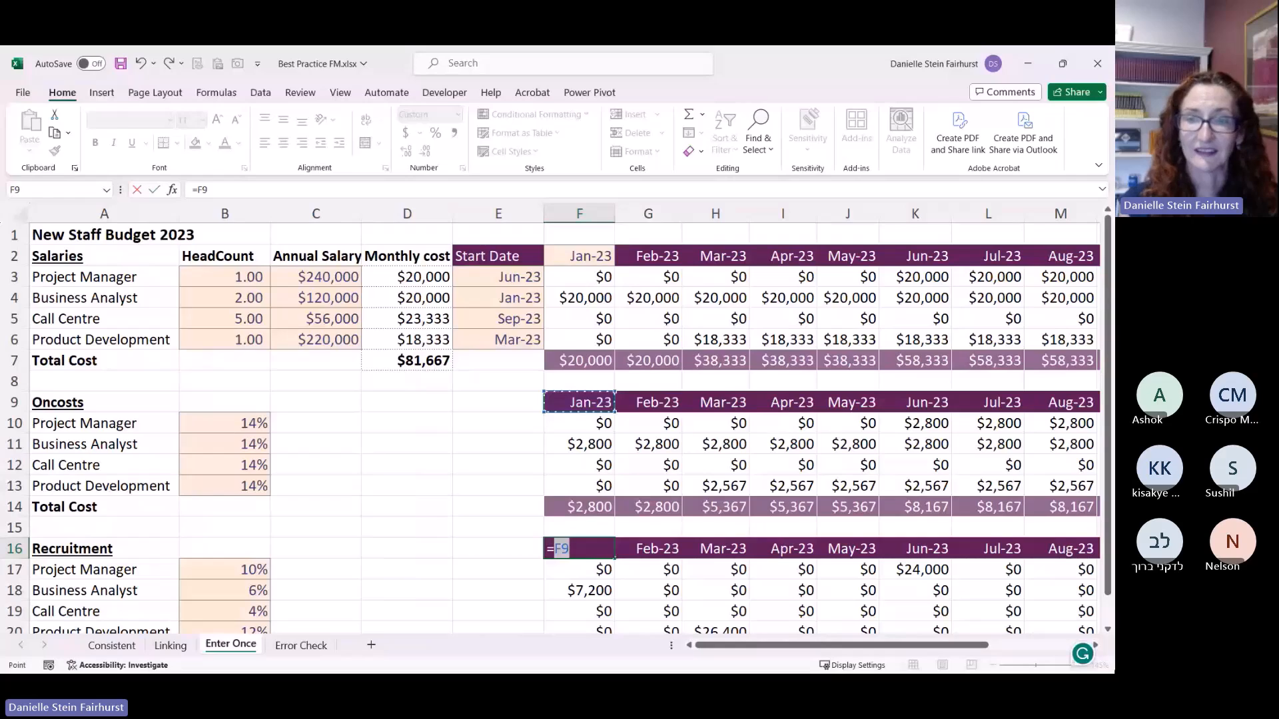
pyautogui.hotkey('ctrl', 'Return')
pyautogui.hotkey('ctrl', 'c')
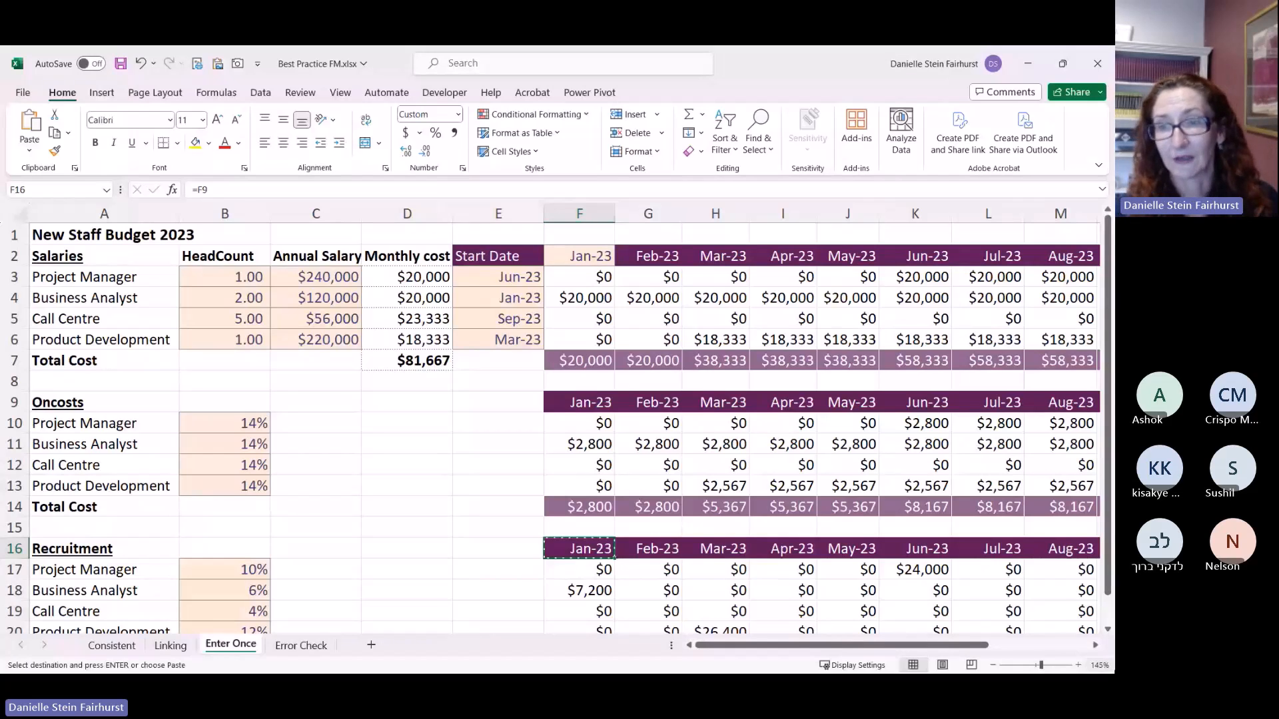
pyautogui.press('Escape')
pyautogui.press('Home')
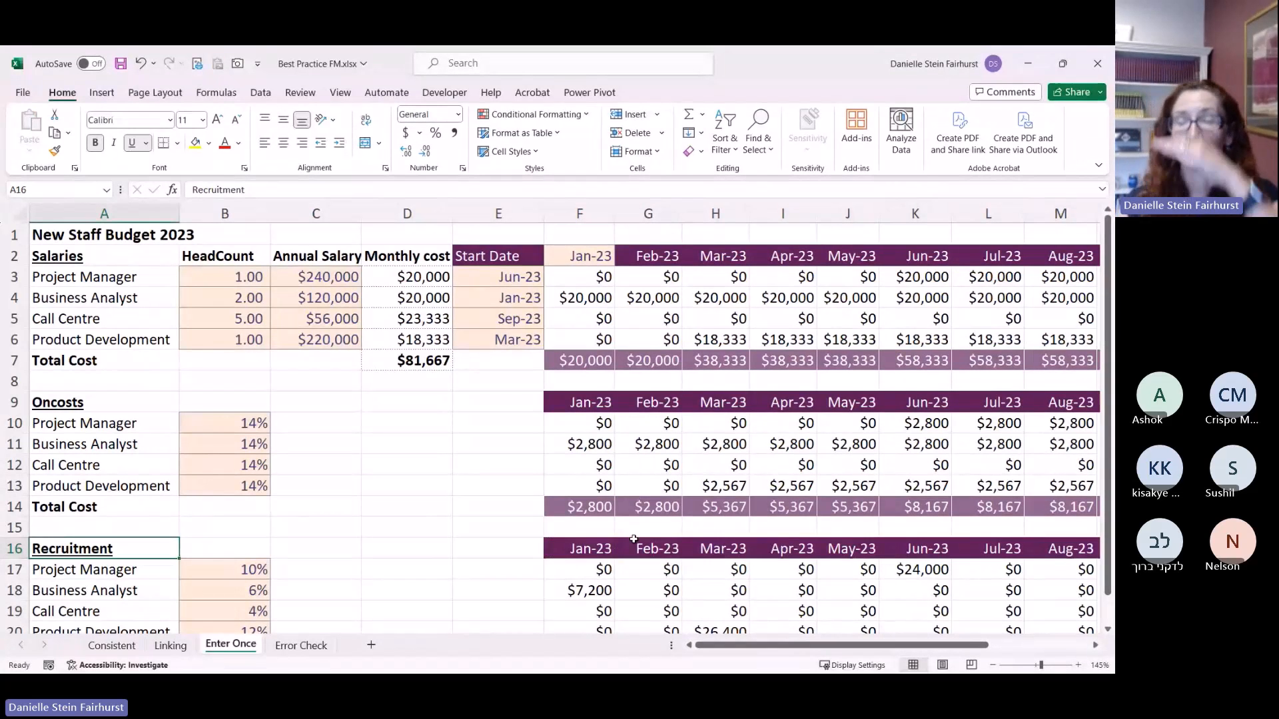
pyautogui.doubleClick(649, 549)
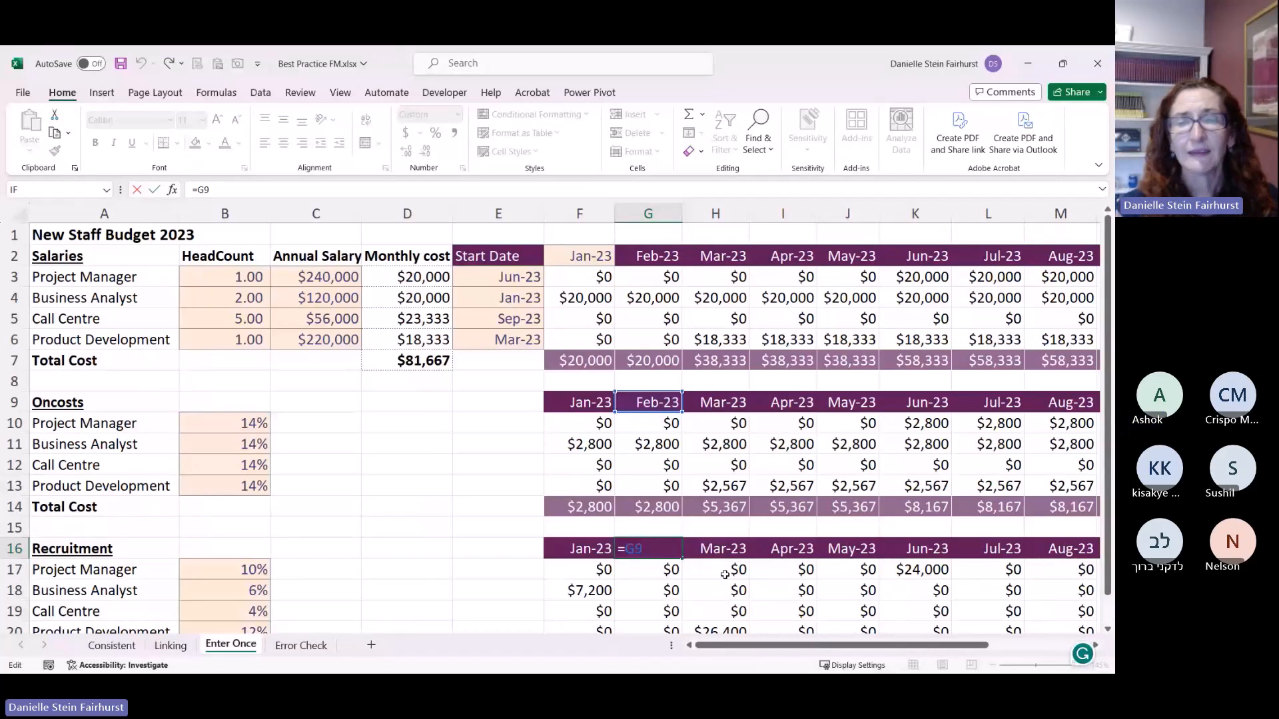
pyautogui.press('Escape')
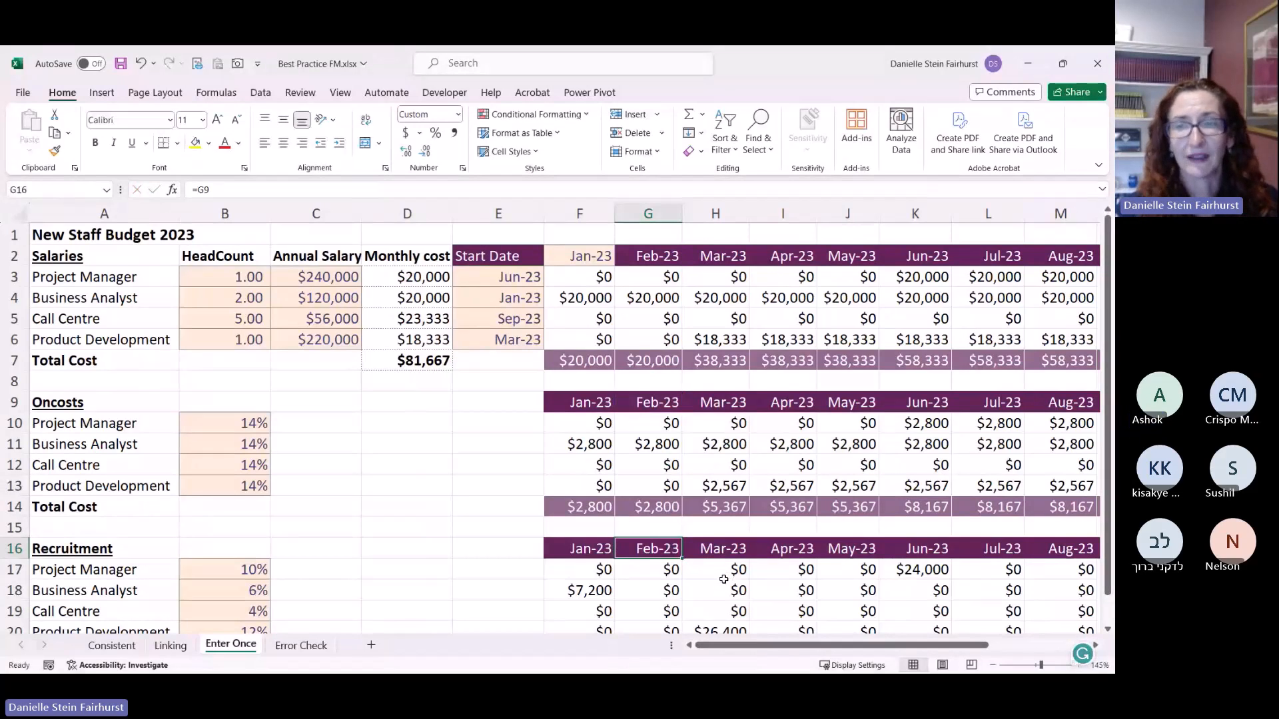
# Step: Try deleting the Oncosts block in rows 9 to 14, and undo the deletion and the Recruitment header relinking
pyautogui.moveTo(13, 402); pyautogui.dragTo(13, 507)
pyautogui.hotkey('ctrl', '-')
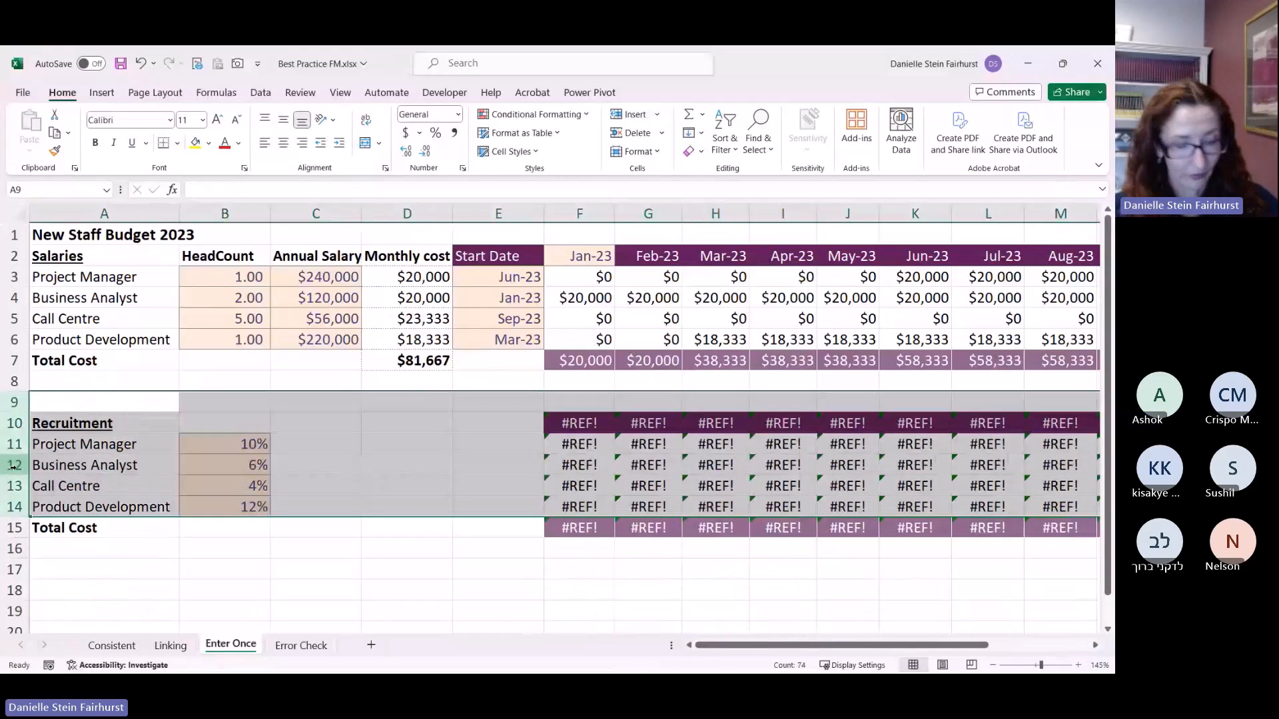
pyautogui.hotkey('ctrl', 'z')
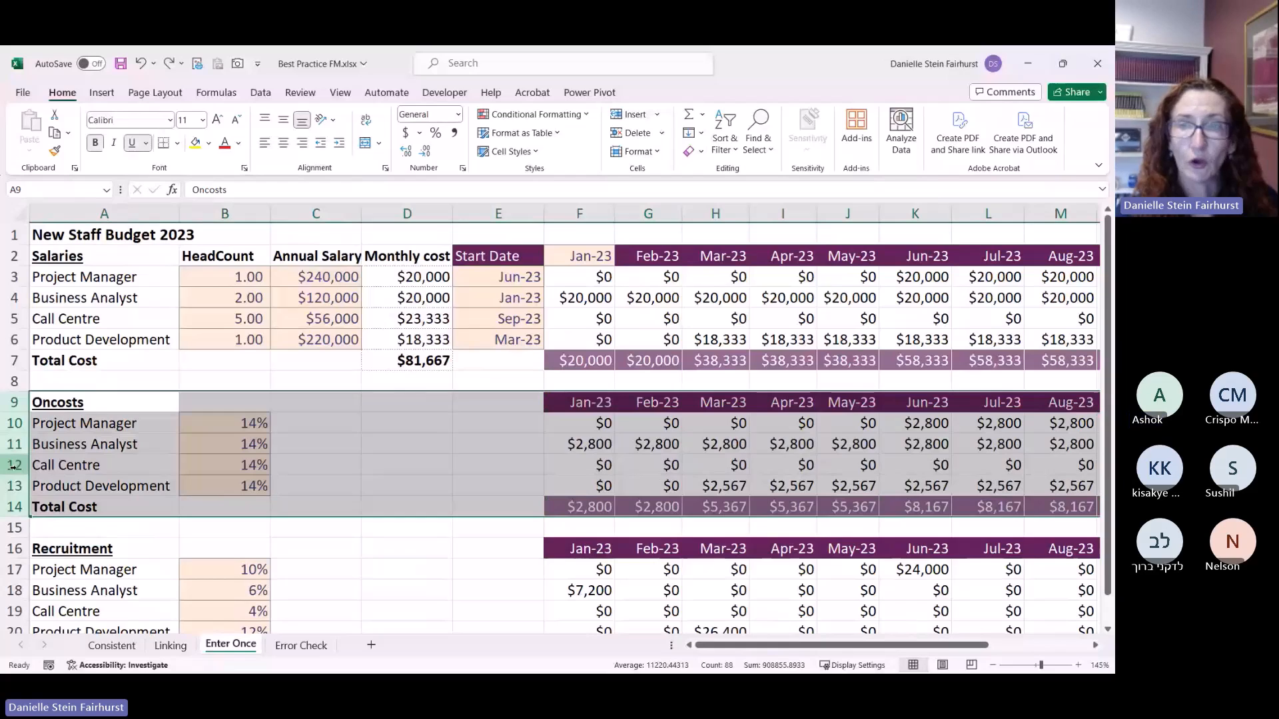
pyautogui.press('Escape')
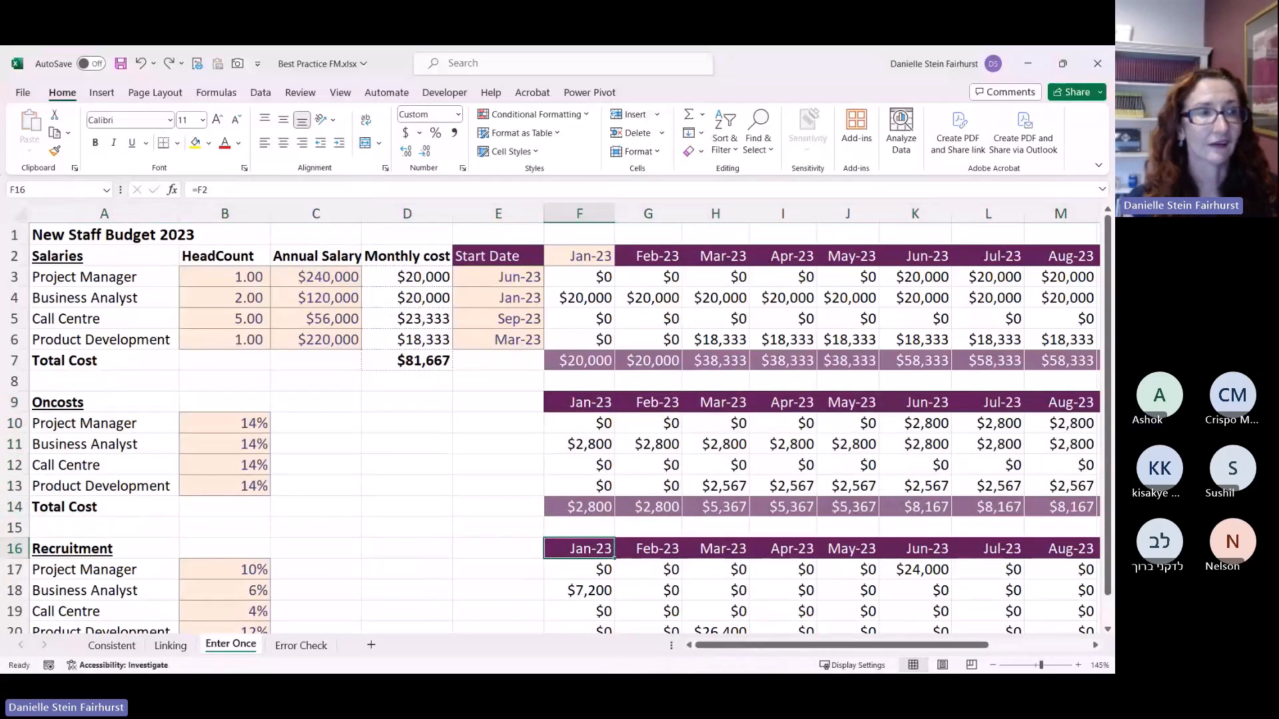
# Step: Switch to the presentation slide, and finish the error check formula =O8-B8 in O9 of the Error Check sheet
pyautogui.hotkey('alt', 'Tab')
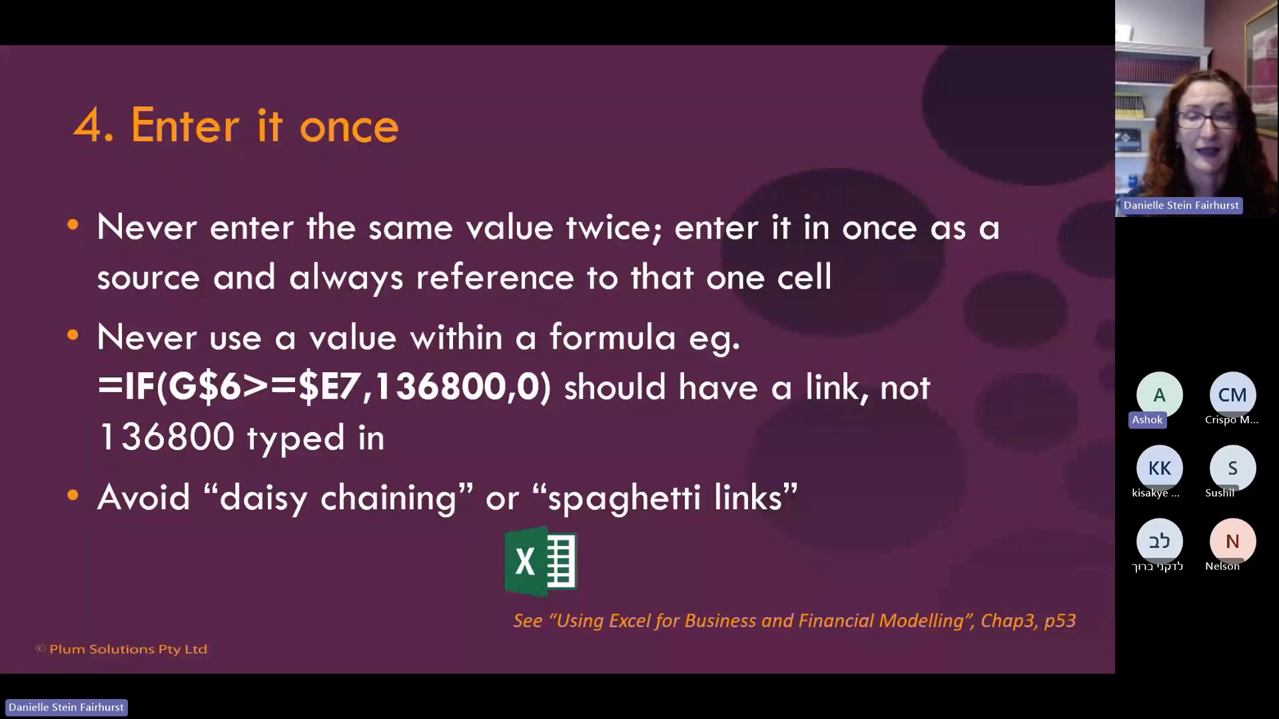
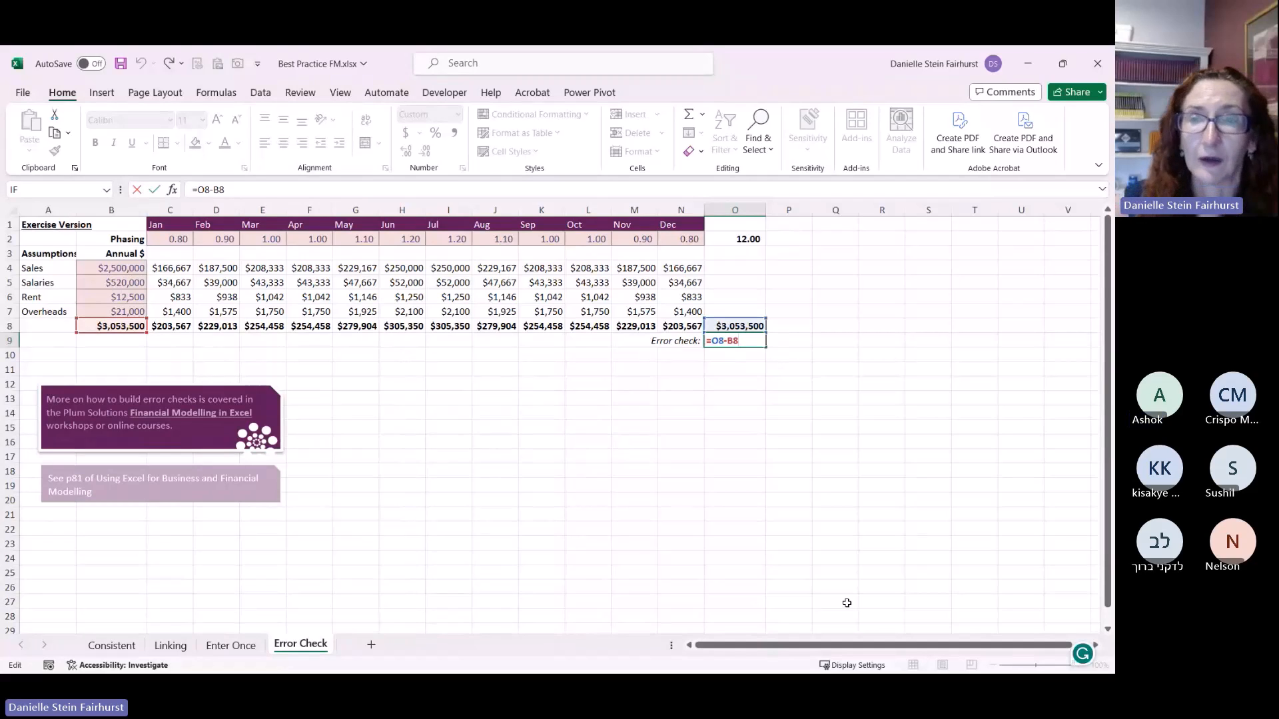
pyautogui.press('Return')
pyautogui.click(543, 384)
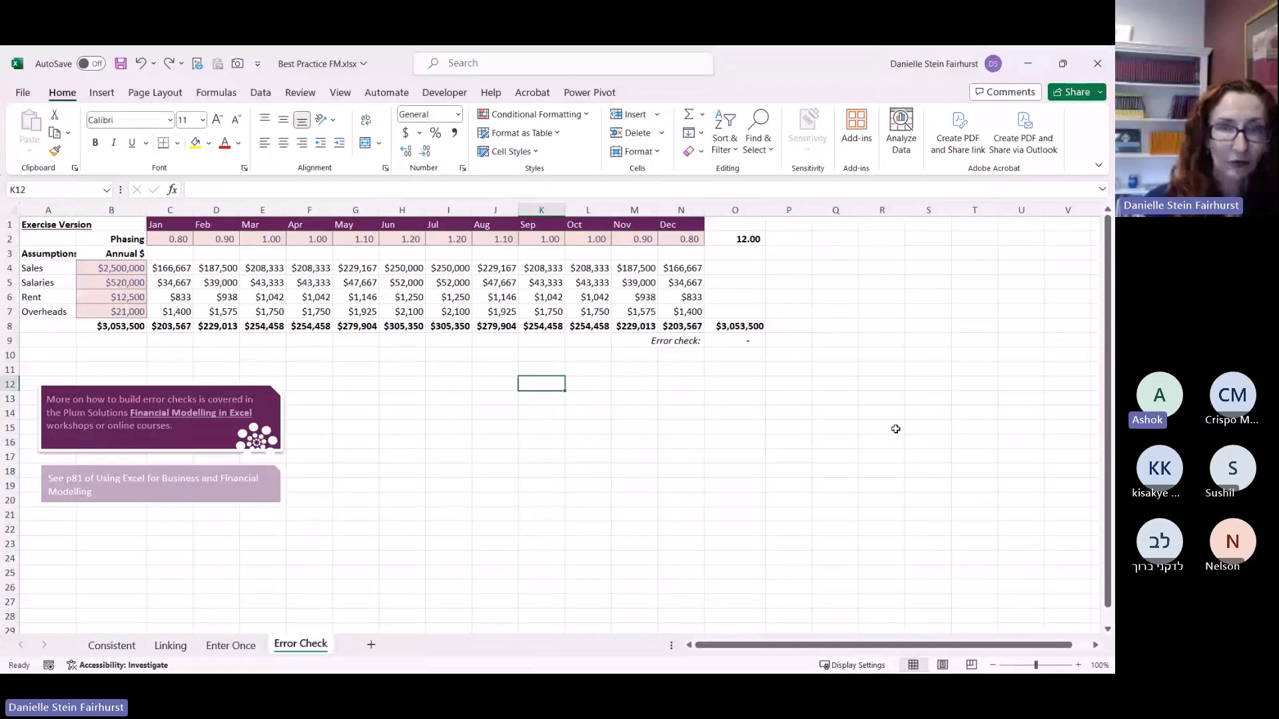
# Step: Switch to the Book1 workbook and add a new worksheet
pyautogui.hotkey('alt', 'Tab')
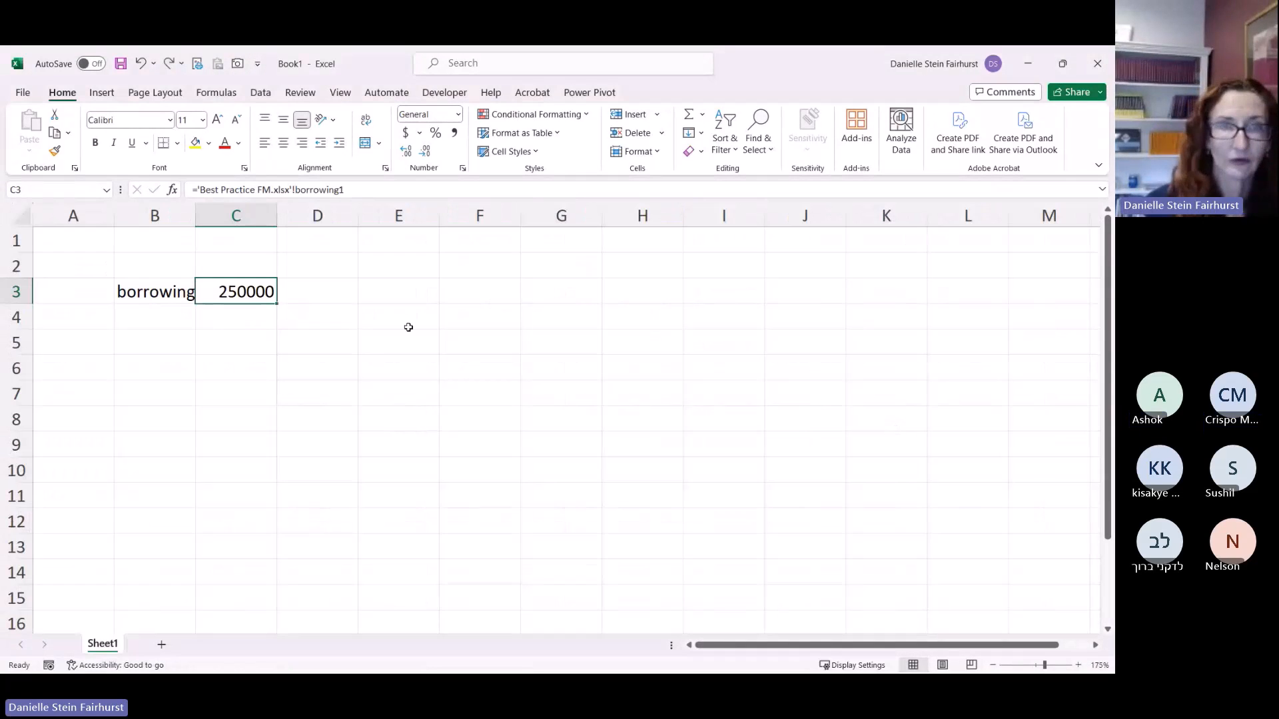
pyautogui.click(161, 644)
pyautogui.keyDown('ctrl'); pyautogui.scroll(5, 190, 372); pyautogui.keyUp('ctrl')
# Step: Enter the headers "bud", "act" and "var" in B2, C2 and D2 of the new sheet
pyautogui.click(190, 267)
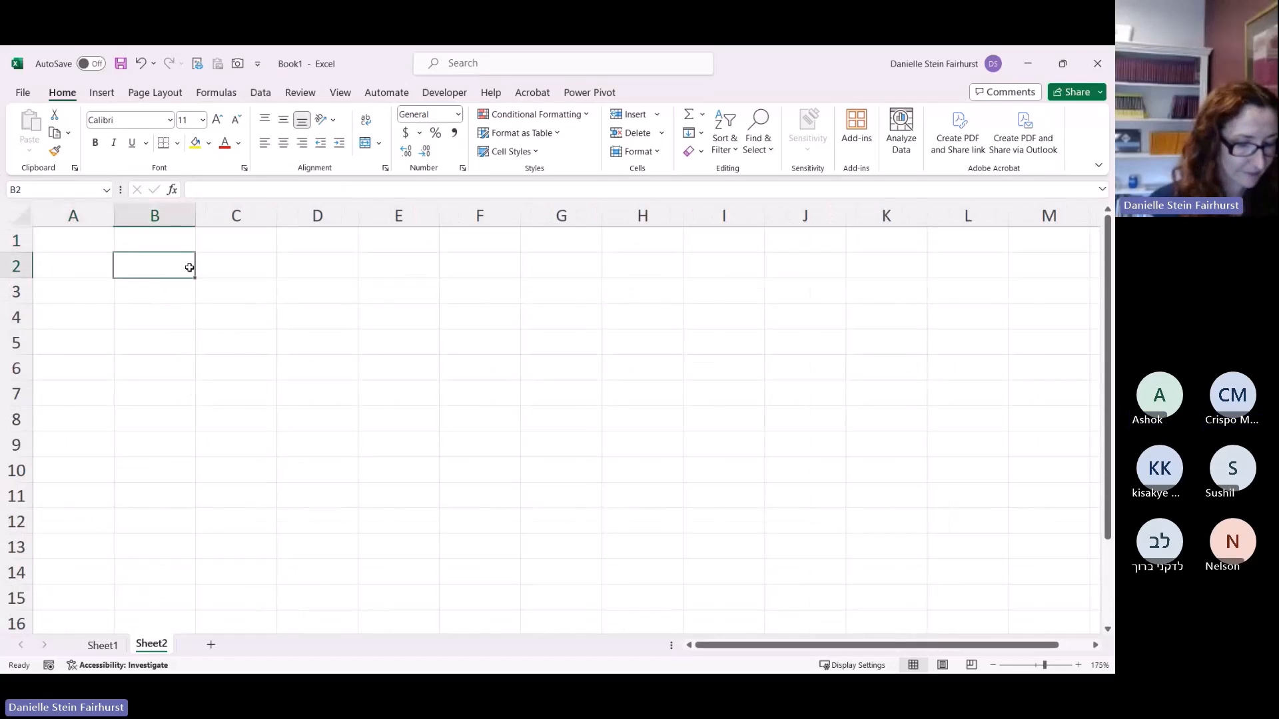
pyautogui.write('bud')
pyautogui.press('Tab')
pyautogui.write('act')
pyautogui.press('Return')
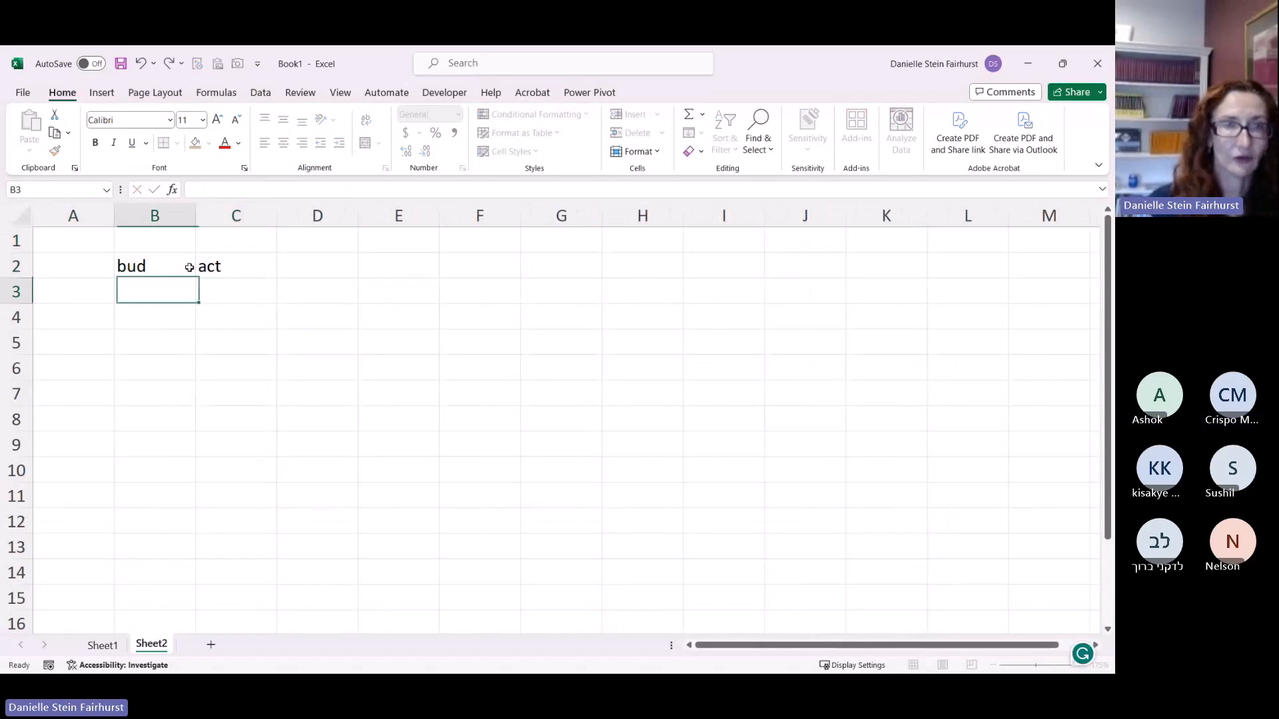
pyautogui.press('Up')
pyautogui.press('Right')
pyautogui.press('Tab')
pyautogui.write('var')
pyautogui.press('Return')
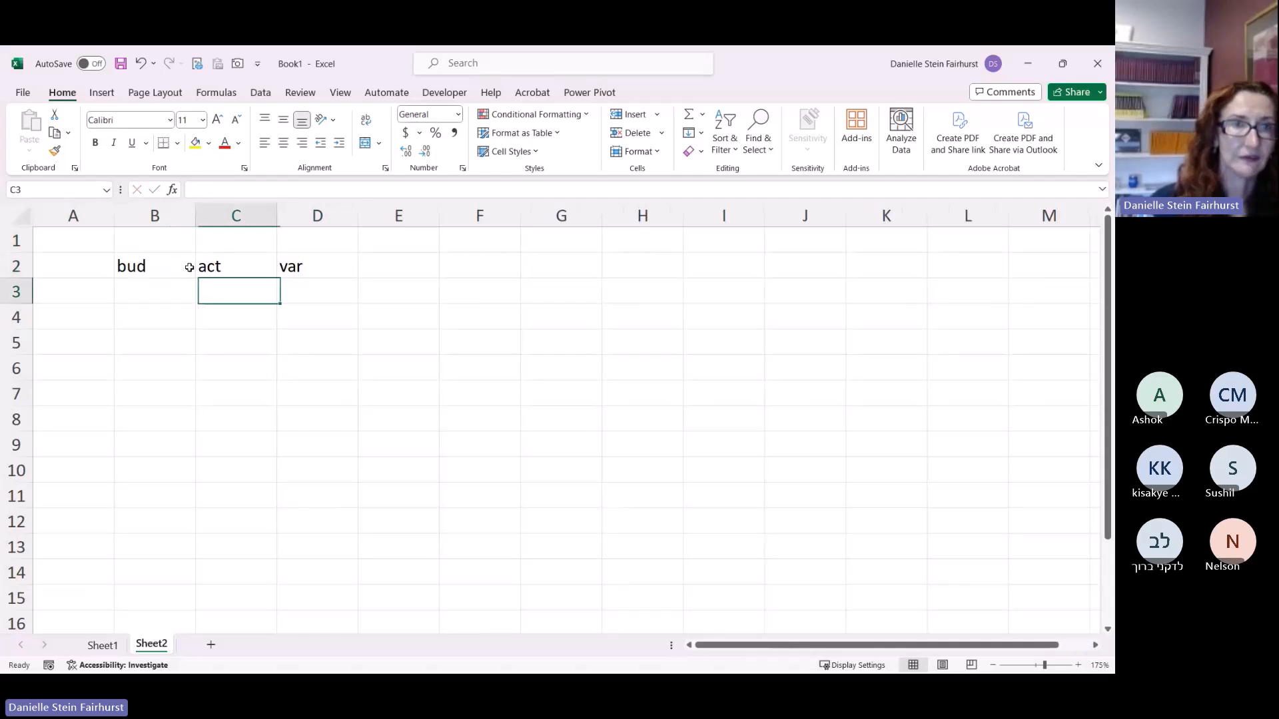
# Step: Enter 500 as the budget in B3 and 487 as the actual in C3
pyautogui.press('Left')
pyautogui.write('500')
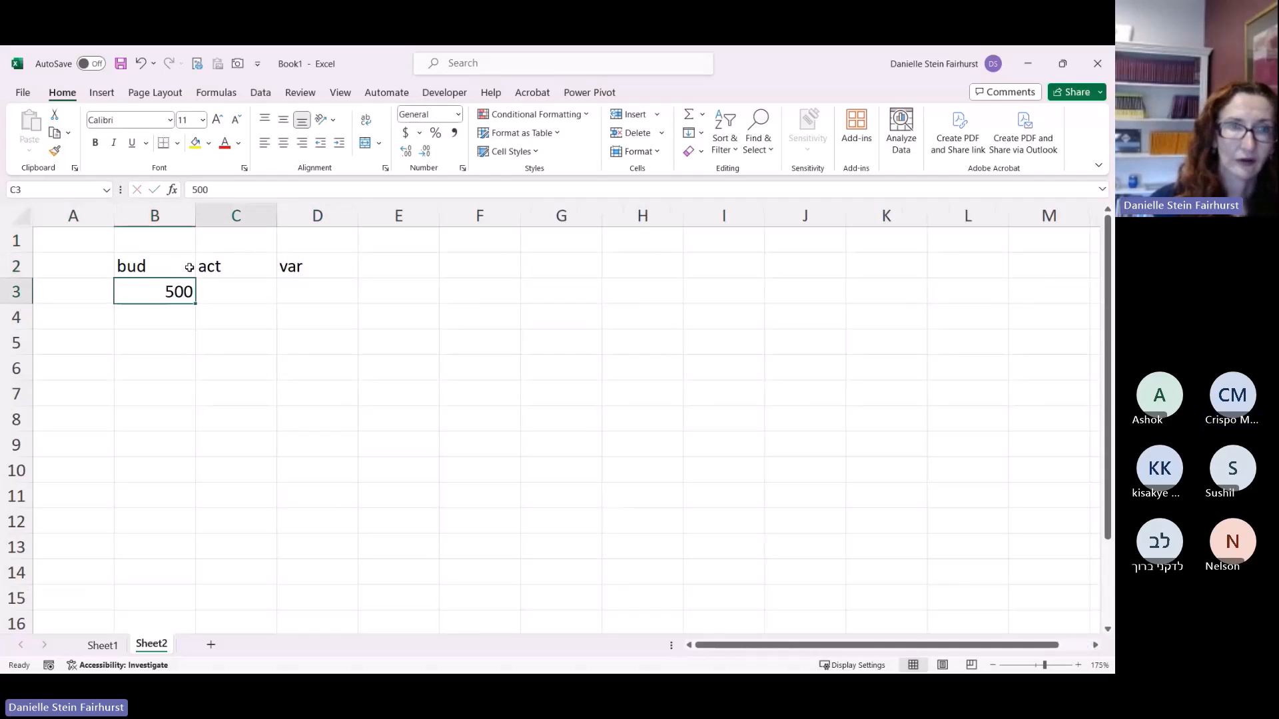
pyautogui.press('Tab')
pyautogui.write('487')
pyautogui.press('Return')
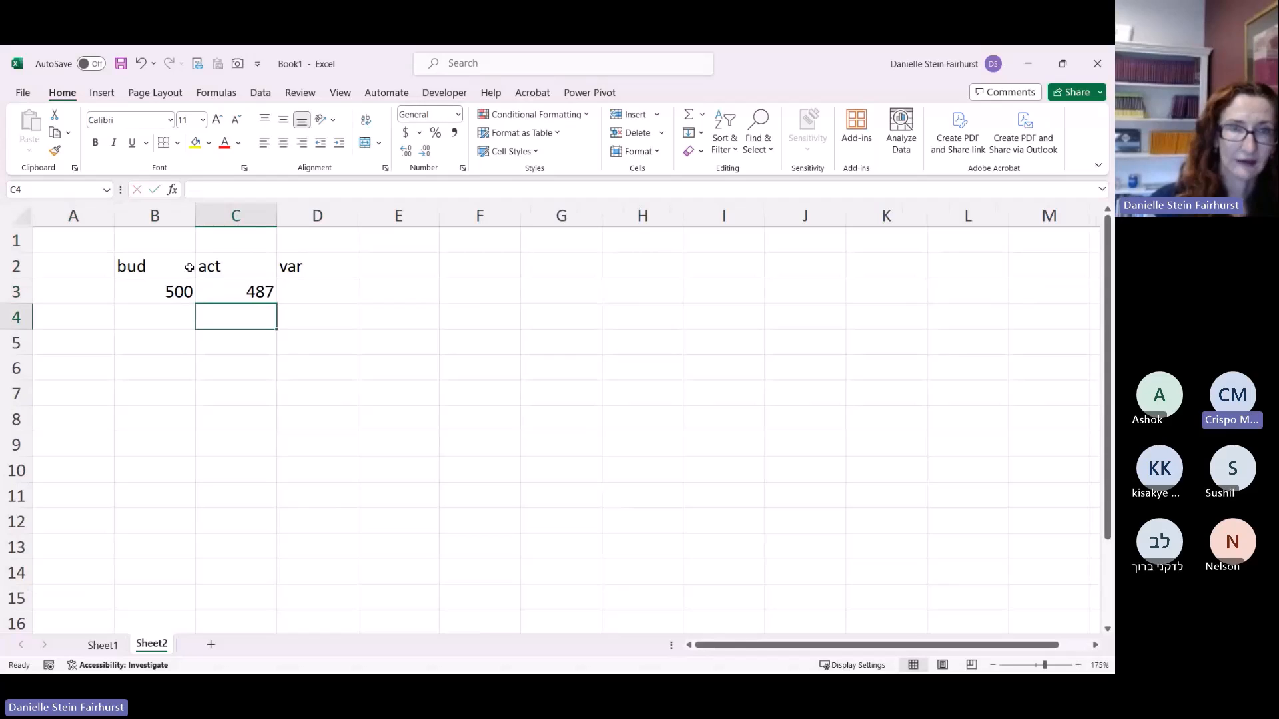
# Step: Enter 0 as the budget in B4 and 500 as the actual in C4
pyautogui.press('Left')
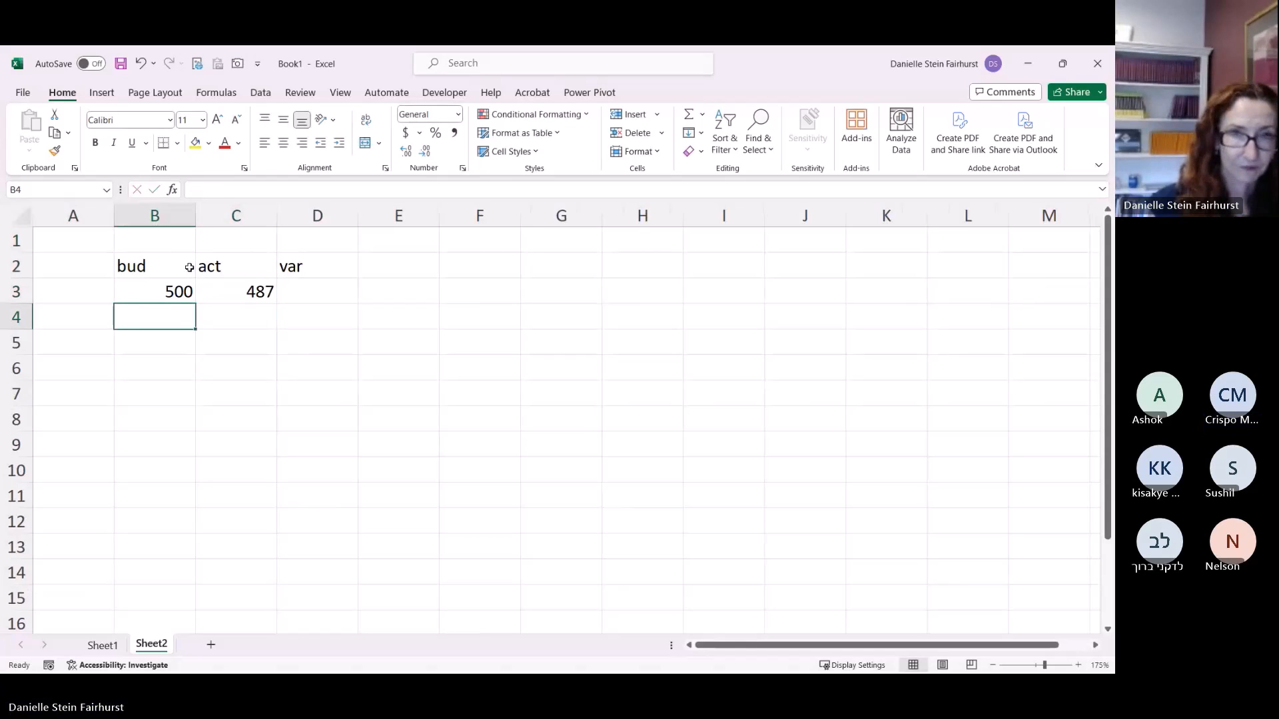
pyautogui.write('0')
pyautogui.press('Return')
pyautogui.press('Up')
pyautogui.press('Right')
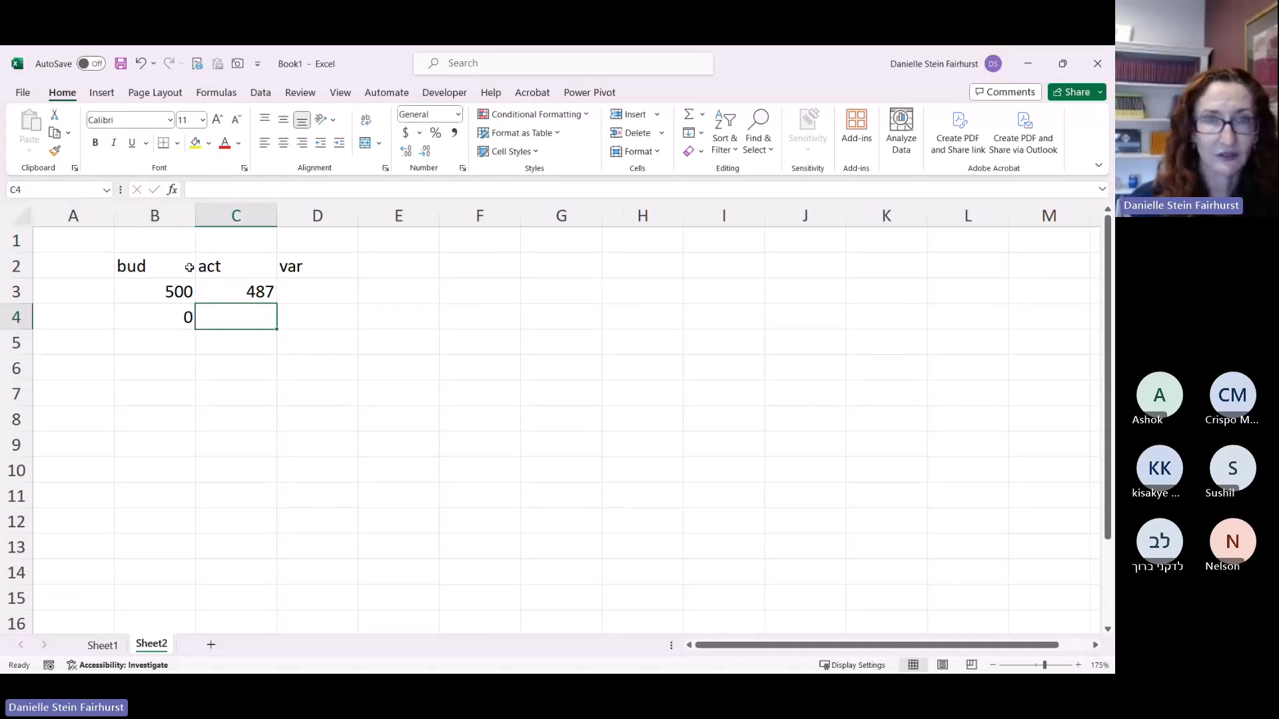
pyautogui.write('500')
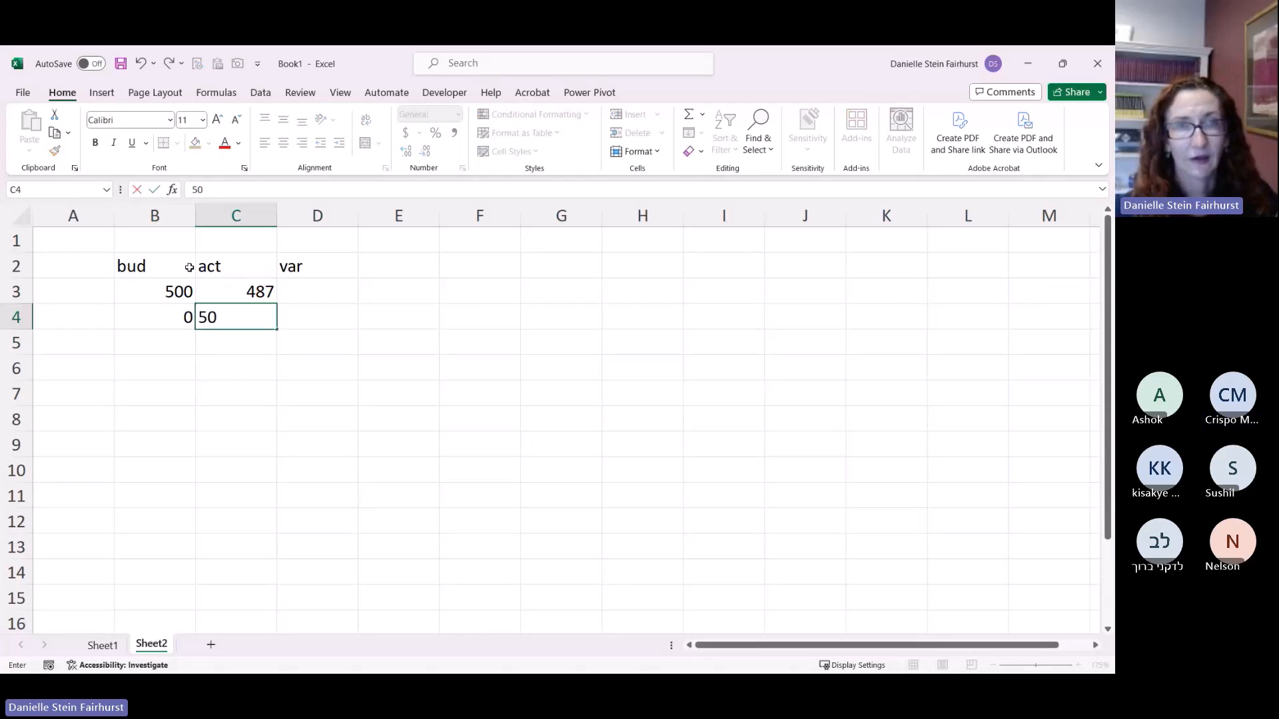
pyautogui.press('Return')
# Step: Calculate the variance in D3 as =C3-B3 and fill the formula down to D4
pyautogui.press('Up')
pyautogui.press('Up')
pyautogui.press('Right')
pyautogui.write('=')
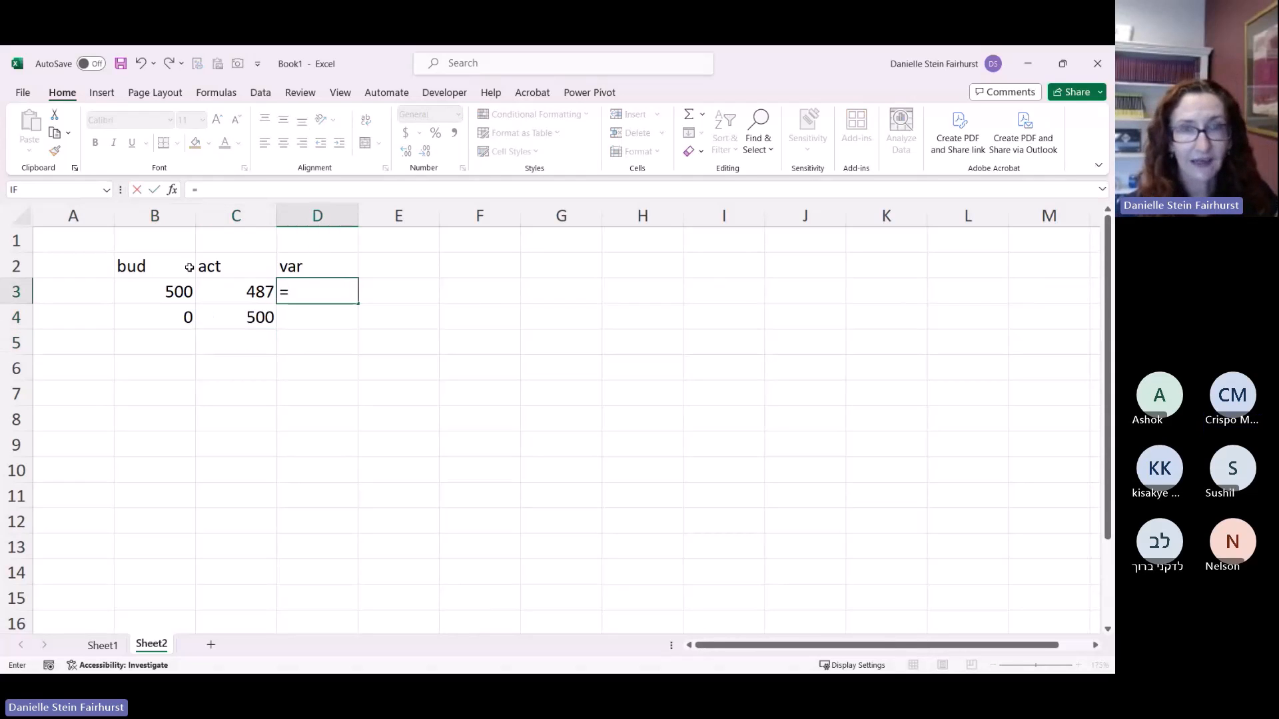
pyautogui.press('Left')
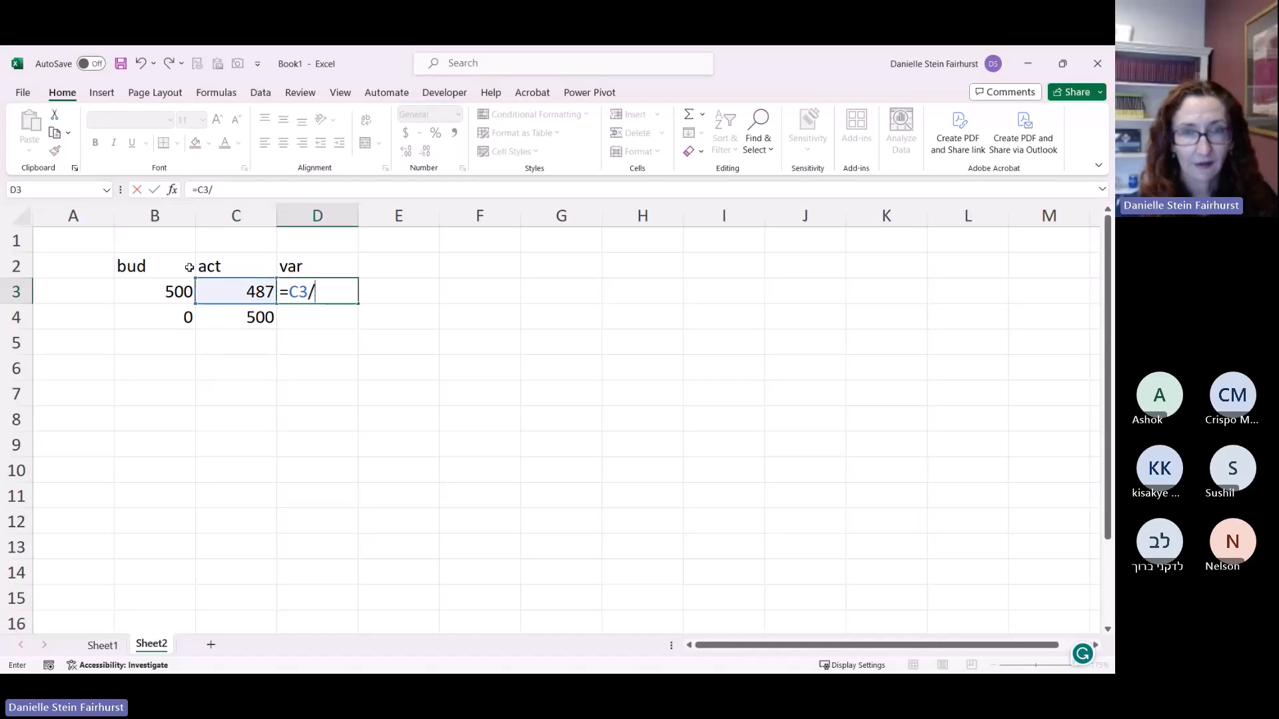
pyautogui.write('-')
pyautogui.press('Left')
pyautogui.press('Left')
pyautogui.press('Return')
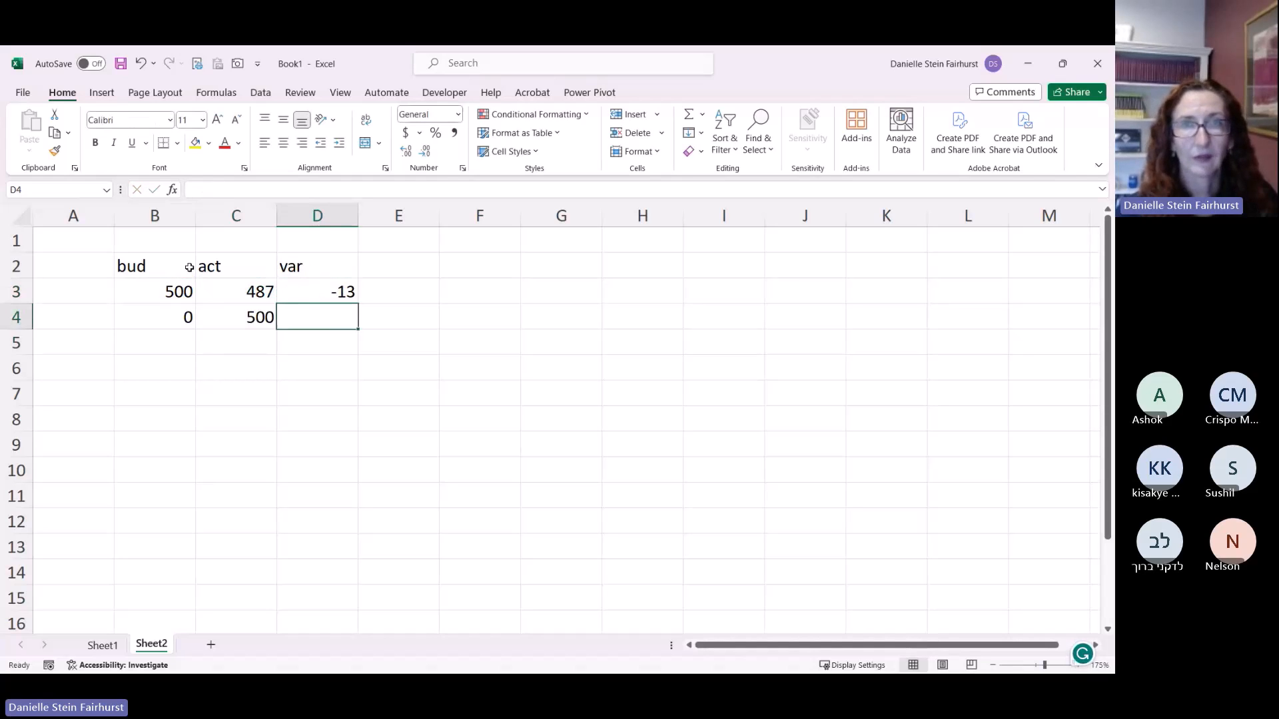
pyautogui.press('Up')
pyautogui.hotkey('shift', 'Down')
pyautogui.hotkey('ctrl', 'd')
# Step: Enter the header "var %" in E2
pyautogui.press('Up')
pyautogui.press('Right')
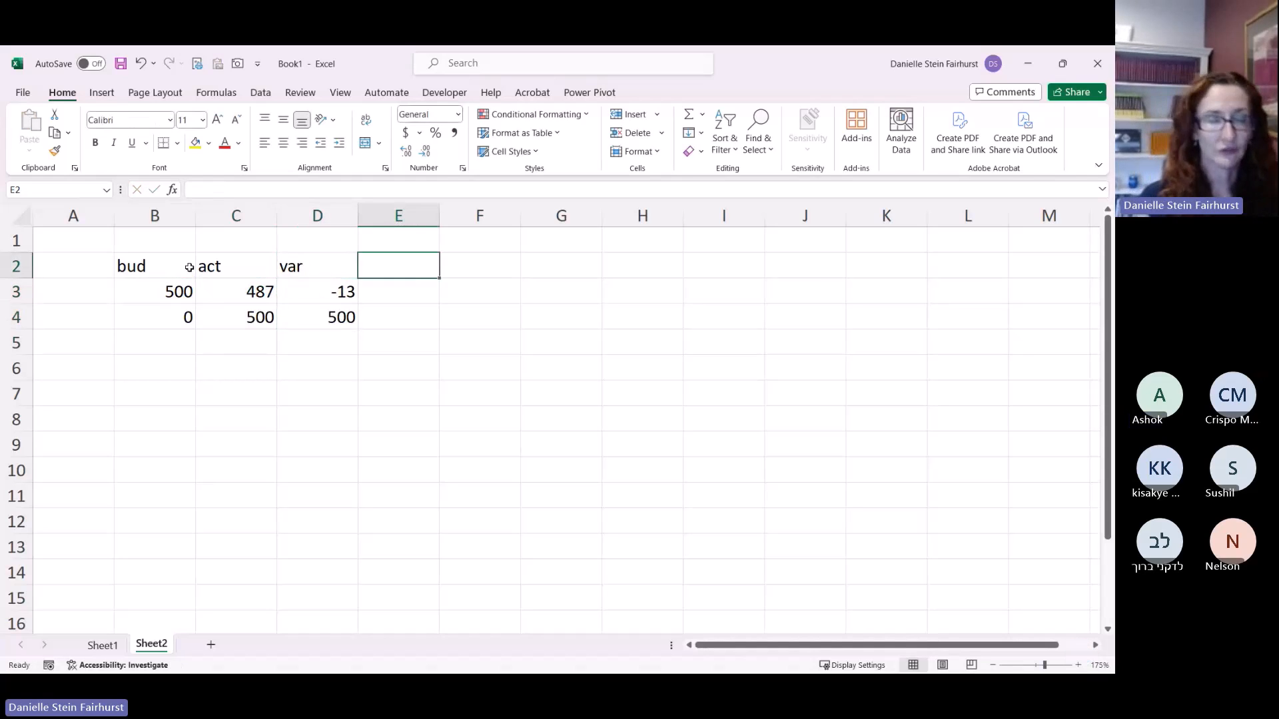
pyautogui.write('var')
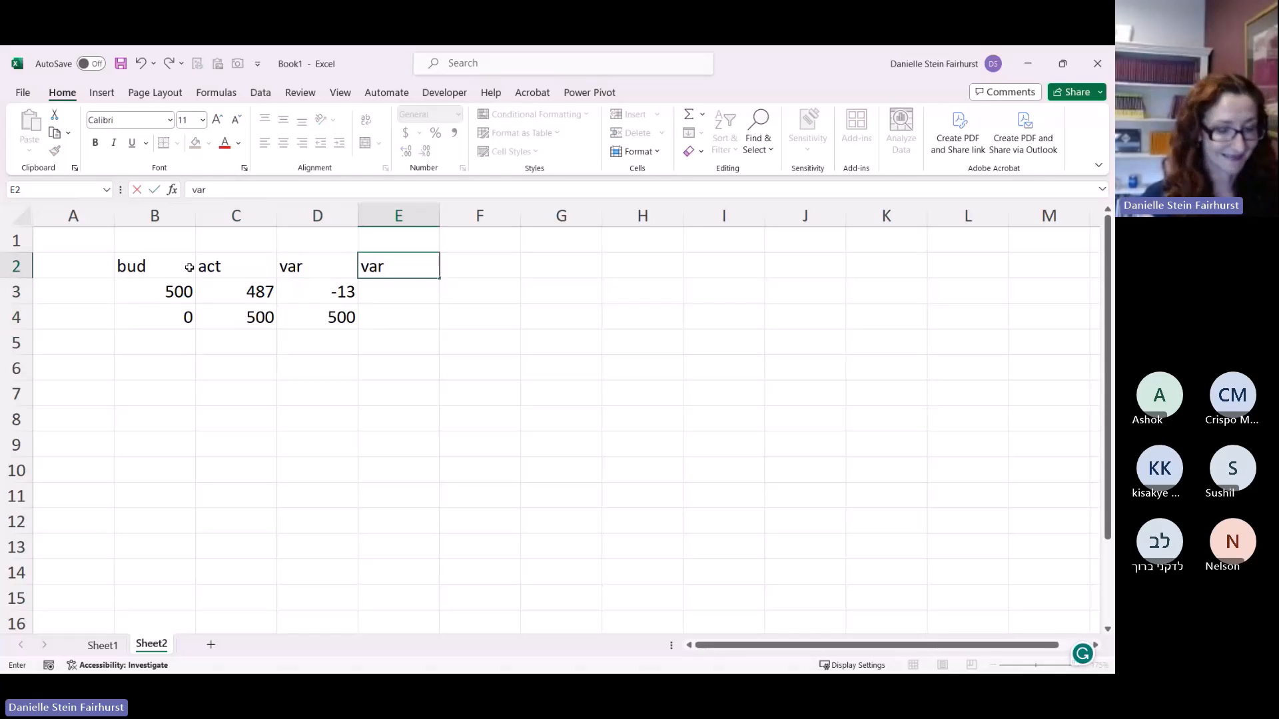
pyautogui.write(' %')
pyautogui.press('Return')
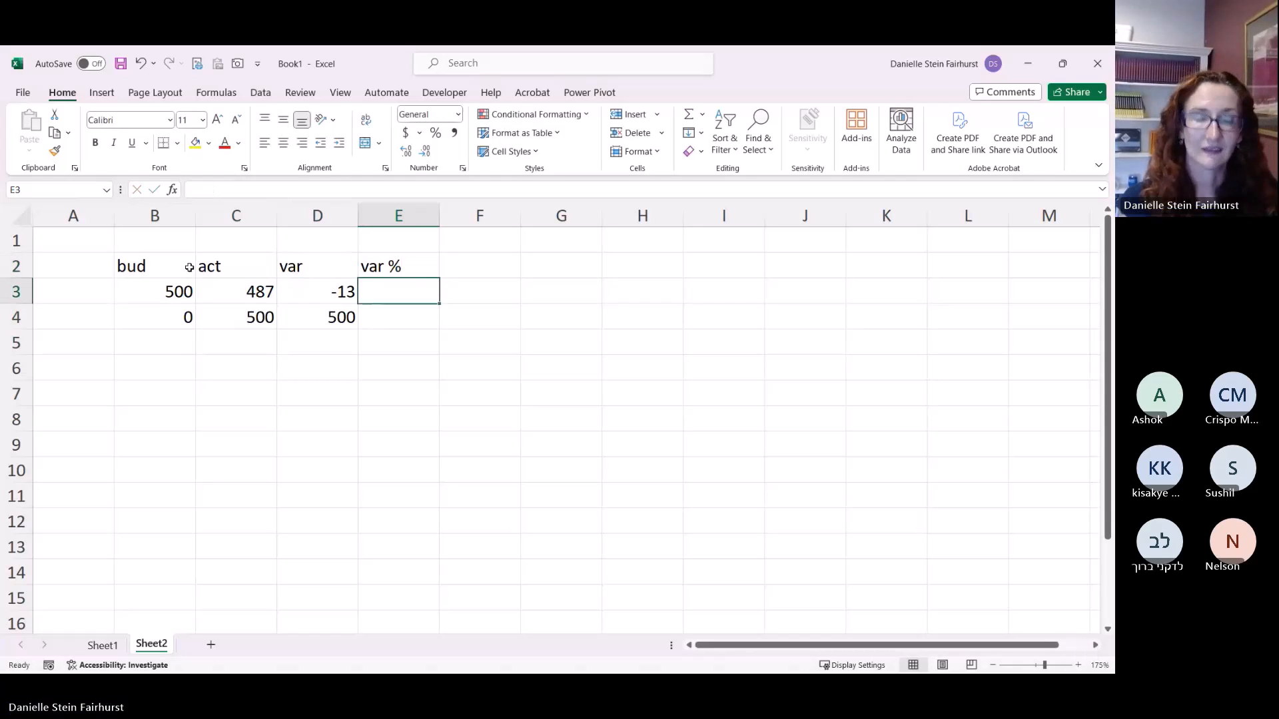
# Step: Calculate the percentage variance in E3 with the formula =D3/B3
pyautogui.write('=')
pyautogui.press('Left')
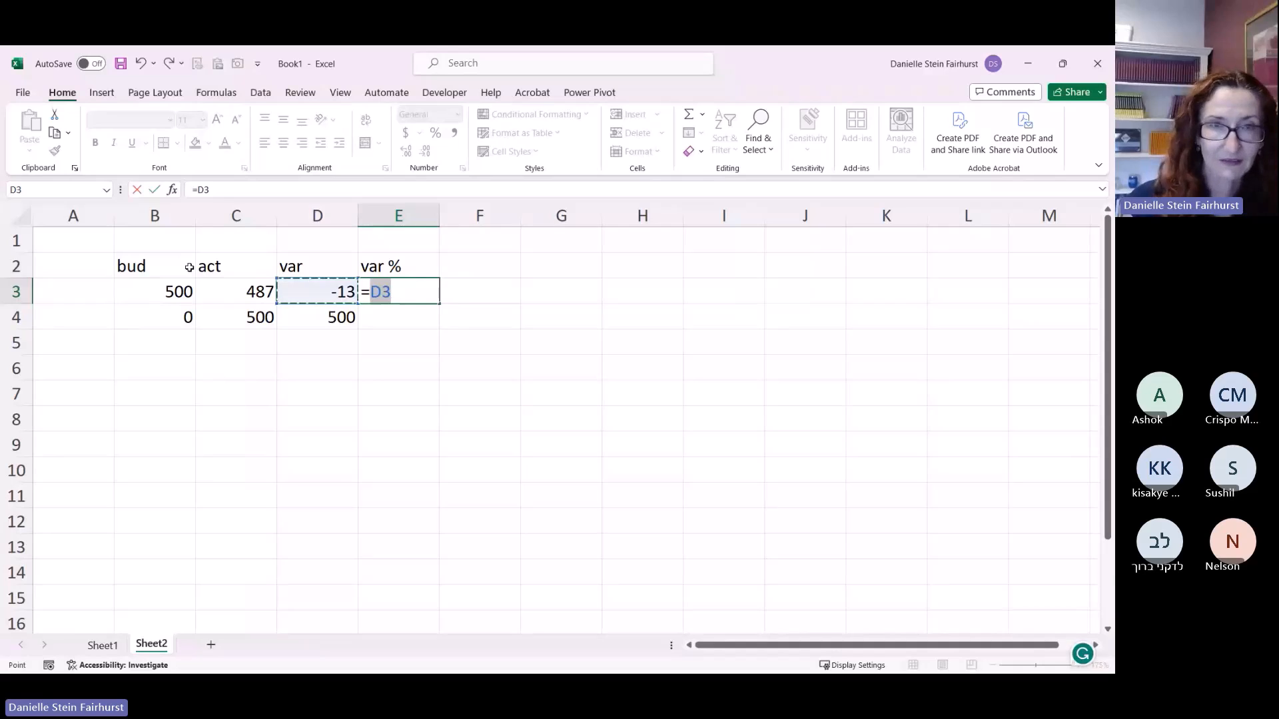
pyautogui.write('/')
pyautogui.press('Left')
pyautogui.press('Left')
pyautogui.press('Left')
pyautogui.hotkey('ctrl', 'Return')
# Step: Copy the percentage variance formula from E3 down to E4 and format both cells as percentages
pyautogui.hotkey('ctrl', 'c')
pyautogui.hotkey('shift', 'Down')
pyautogui.hotkey('shift', 'Down')
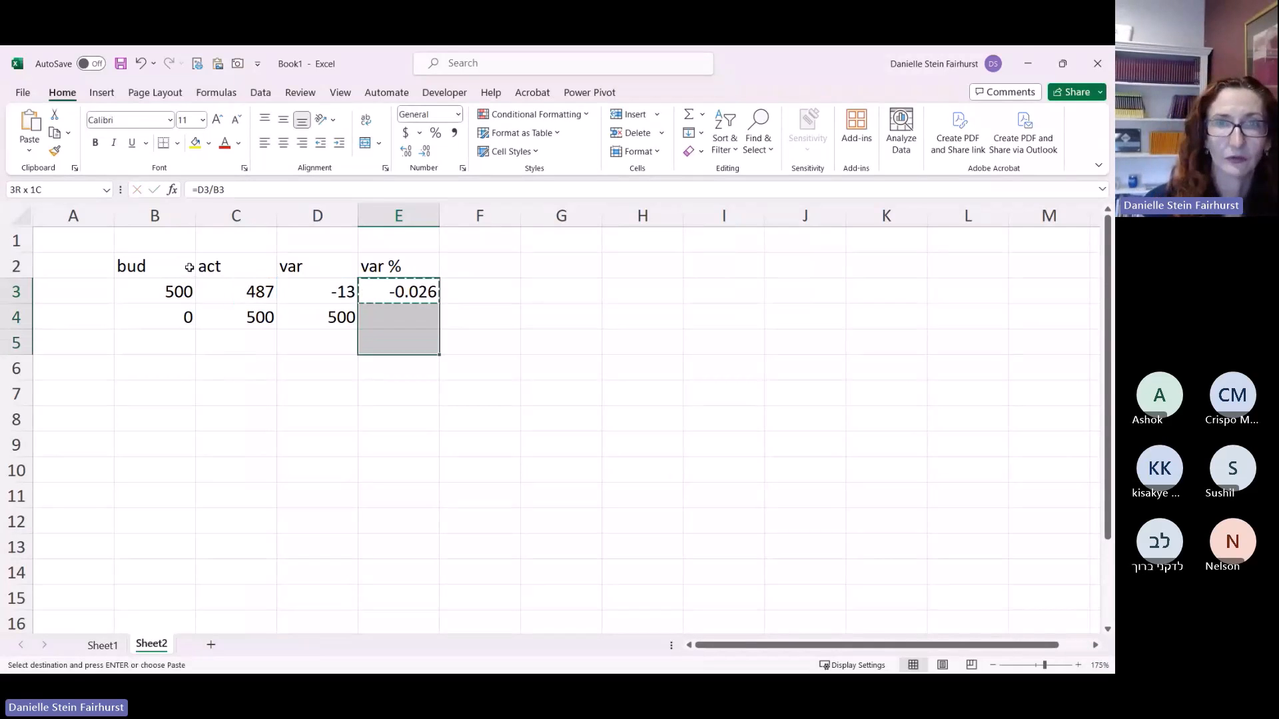
pyautogui.hotkey('shift', 'Up')
pyautogui.hotkey('shift', 'Up')
pyautogui.hotkey('shift', 'Down')
pyautogui.press('Return')
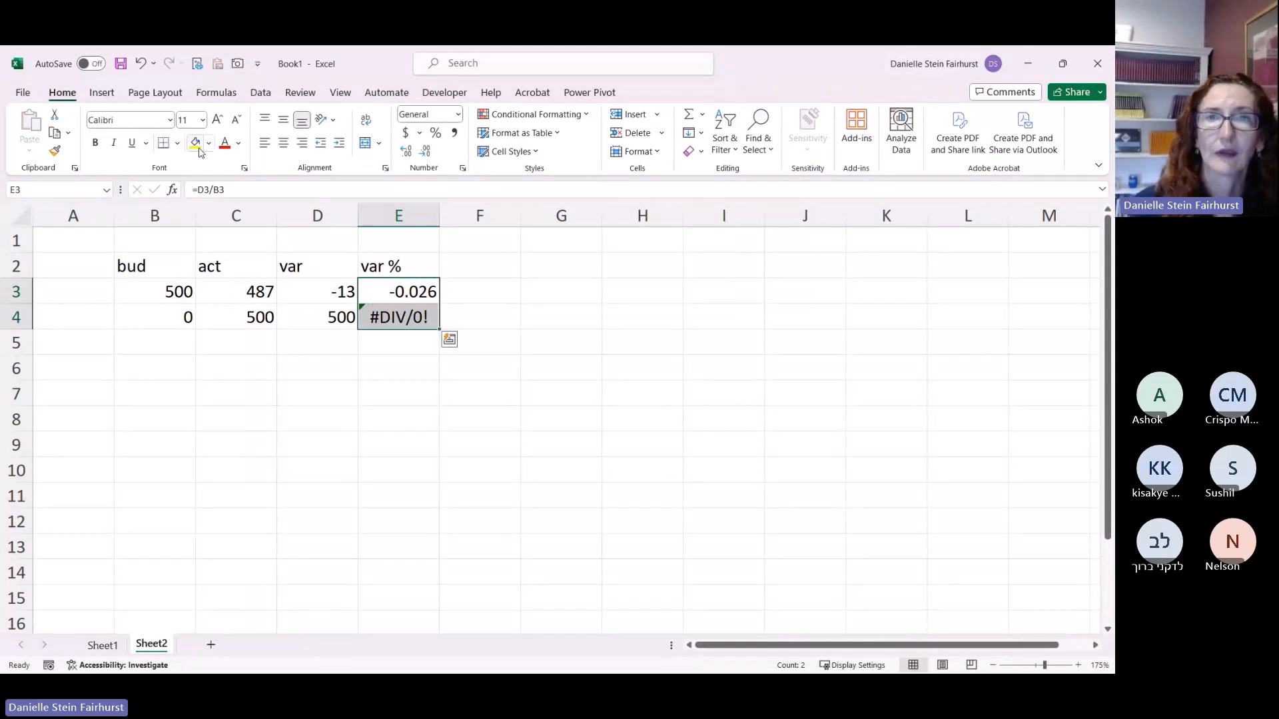
pyautogui.click(436, 134)
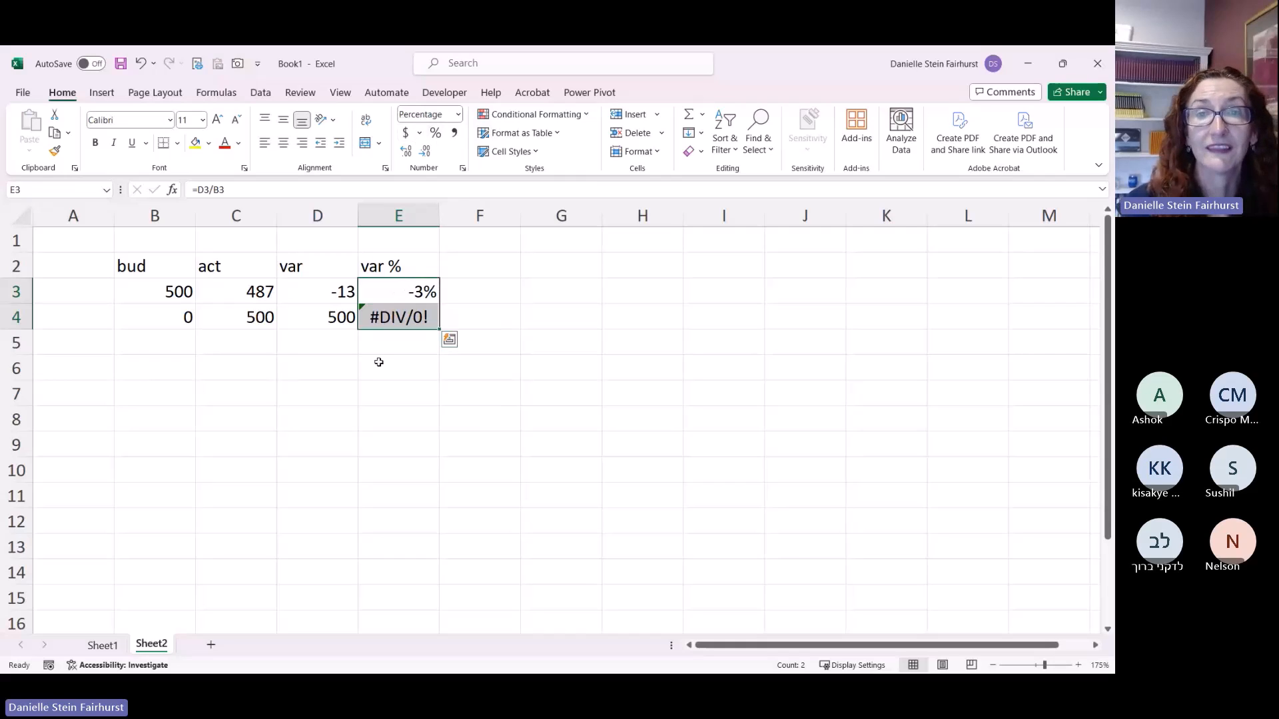
# Step: Wrap the percentage variance formula in E3 with error handling, making it =IFERROR(D3/B3,1)
pyautogui.click(395, 312)
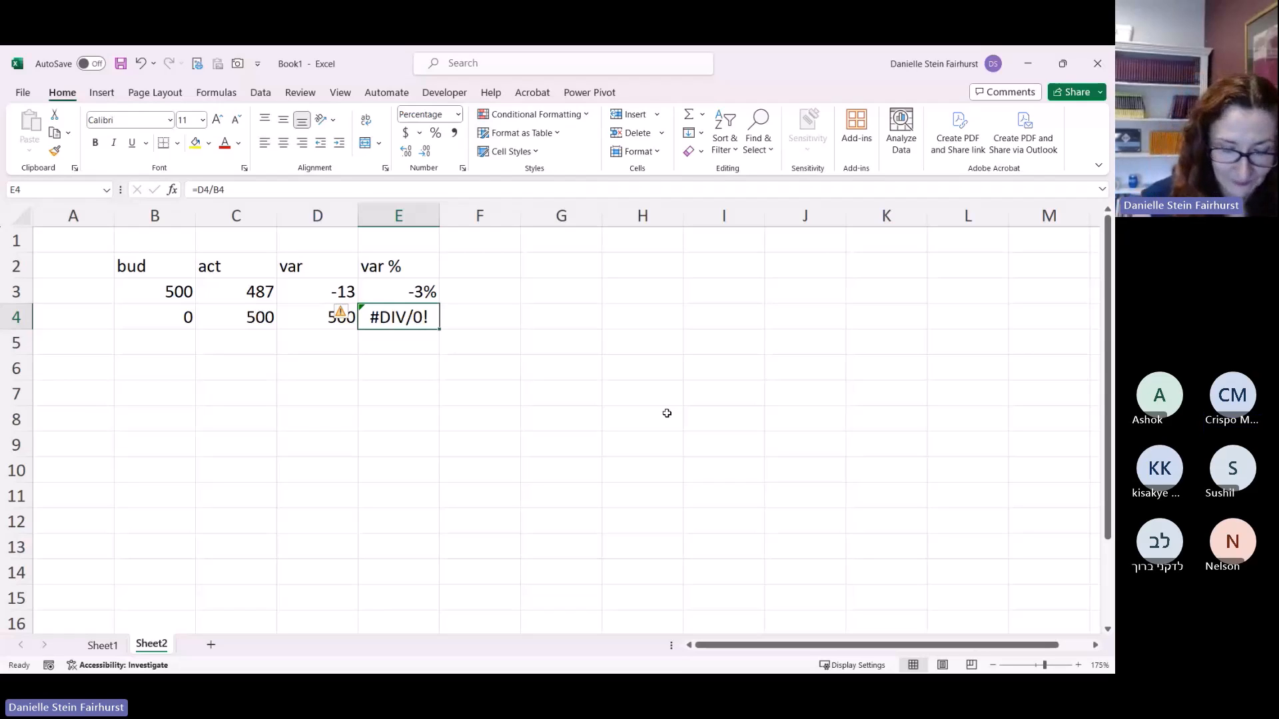
pyautogui.press('Up')
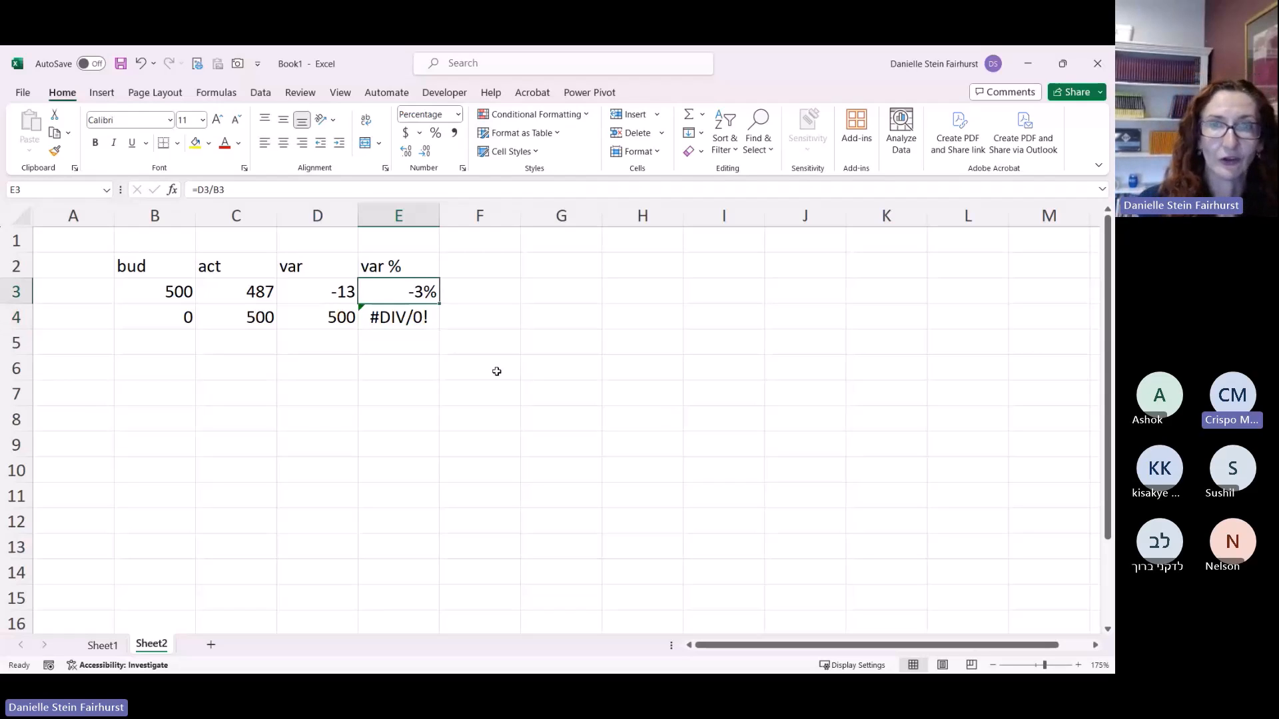
pyautogui.press('F2')
pyautogui.press('Home')
pyautogui.press('Right')
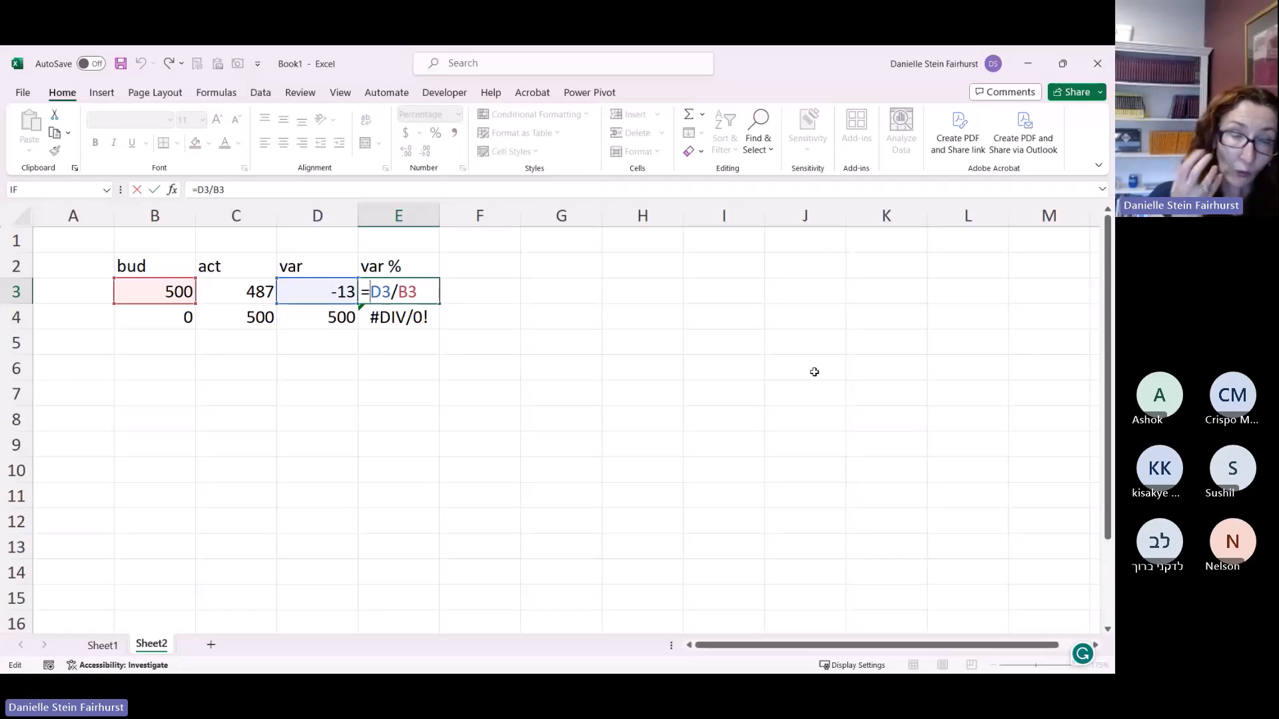
pyautogui.write('iferror(')
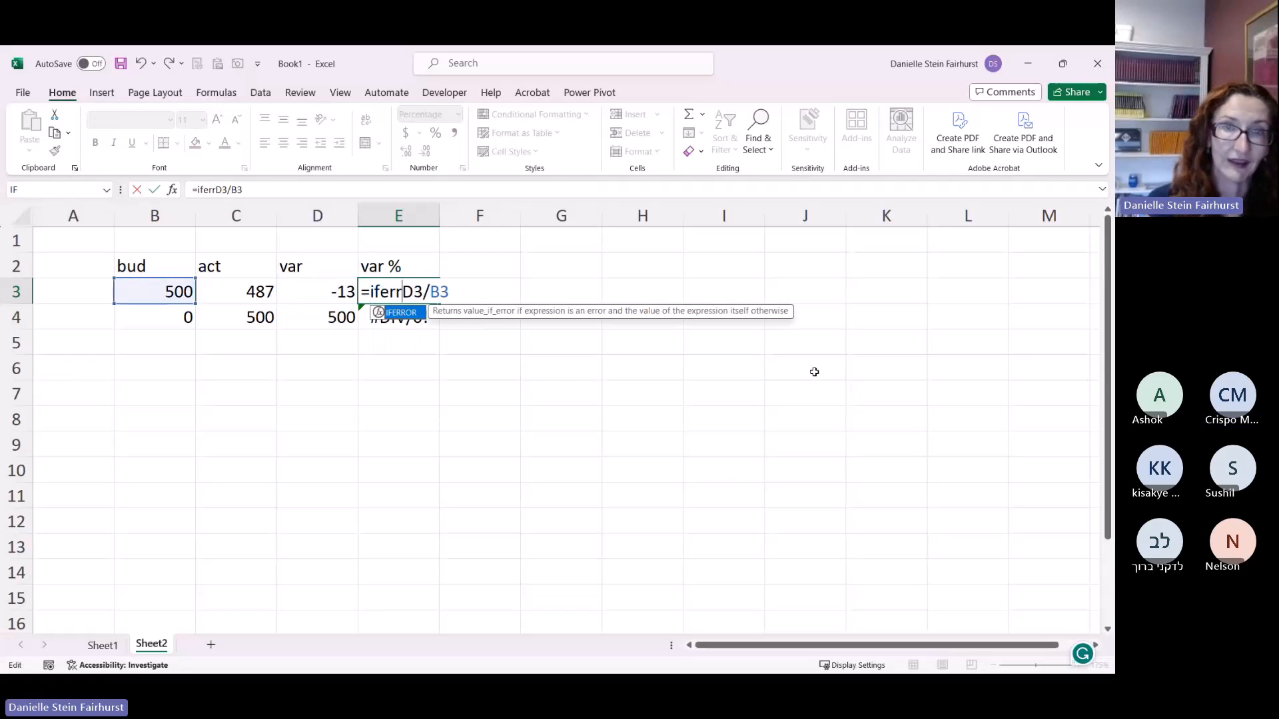
pyautogui.write('D3/B3,')
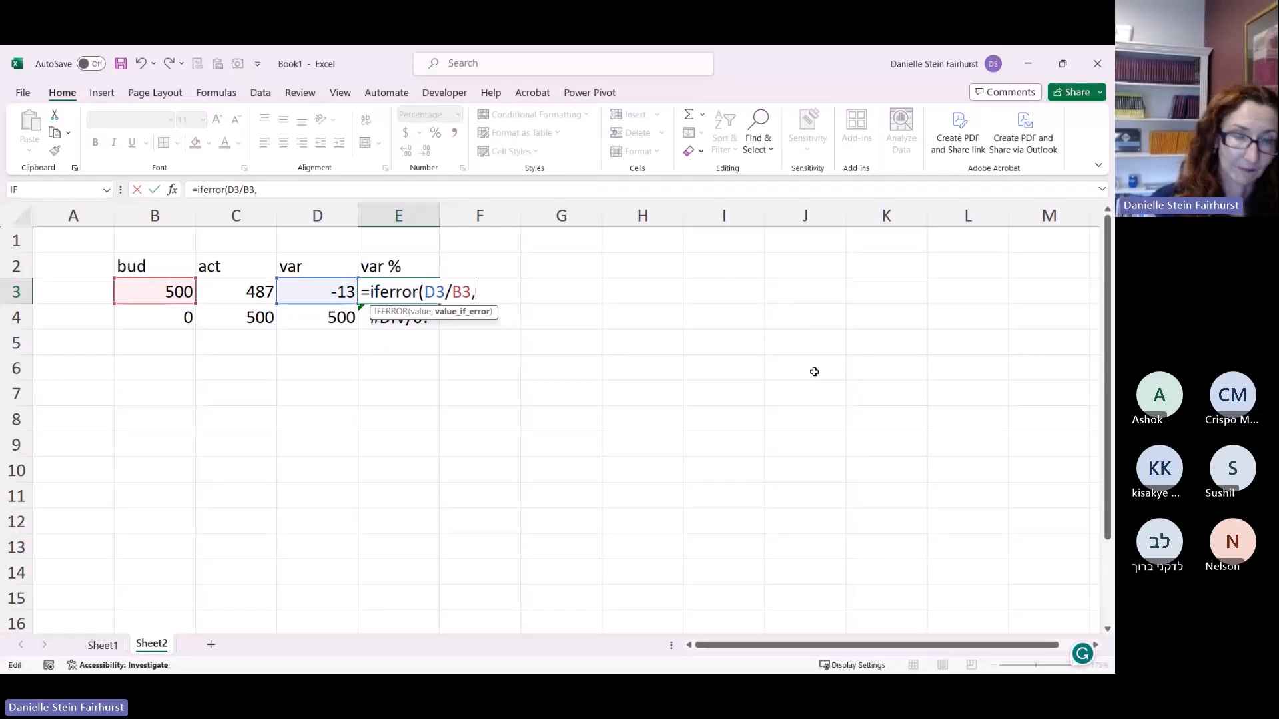
pyautogui.write('1)')
pyautogui.press('Return')
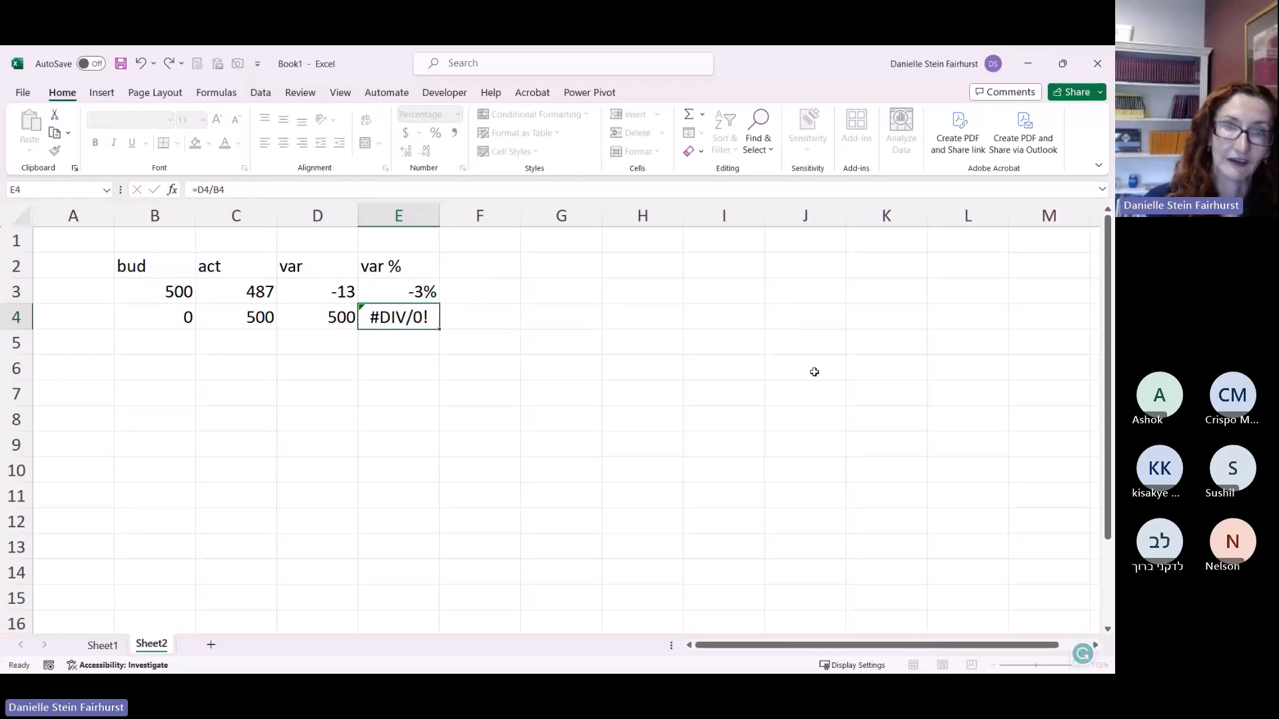
# Step: Copy the IFERROR formula from E3 to E4 and check the cell references of the copy
pyautogui.press('Up')
pyautogui.hotkey('ctrl', 'c')
pyautogui.press('Down')
pyautogui.press('Return')
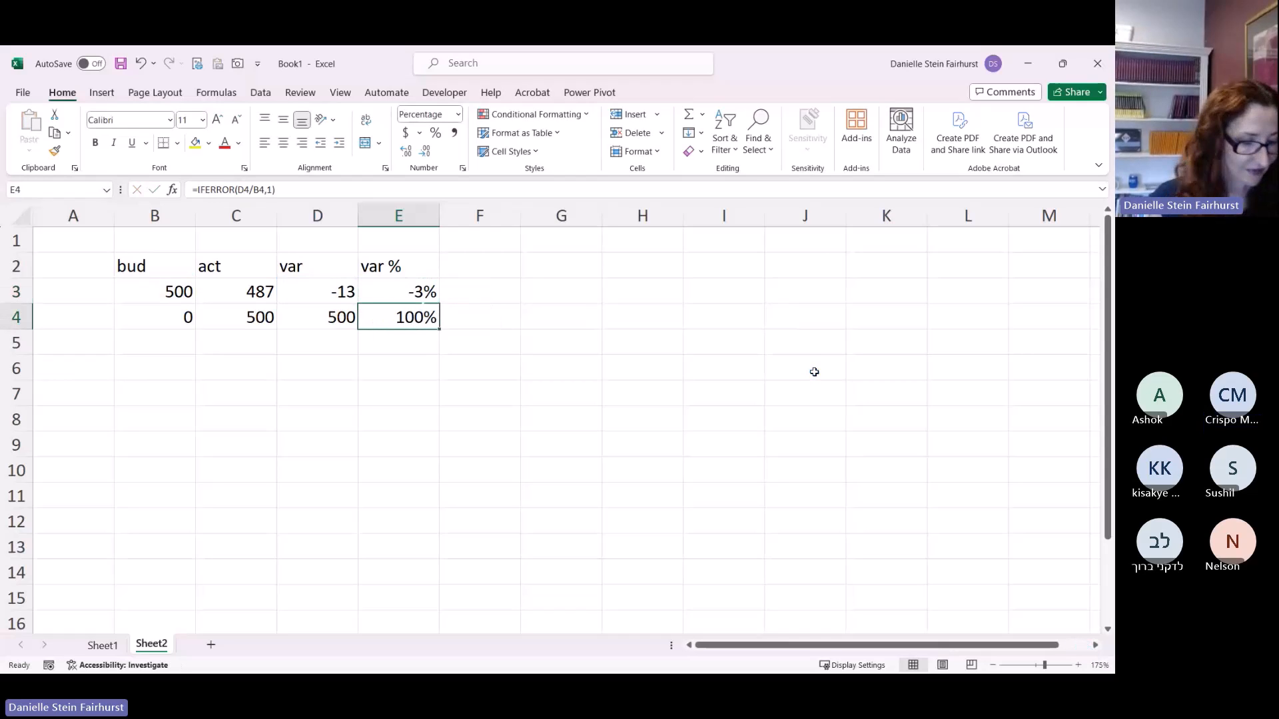
pyautogui.press('F2')
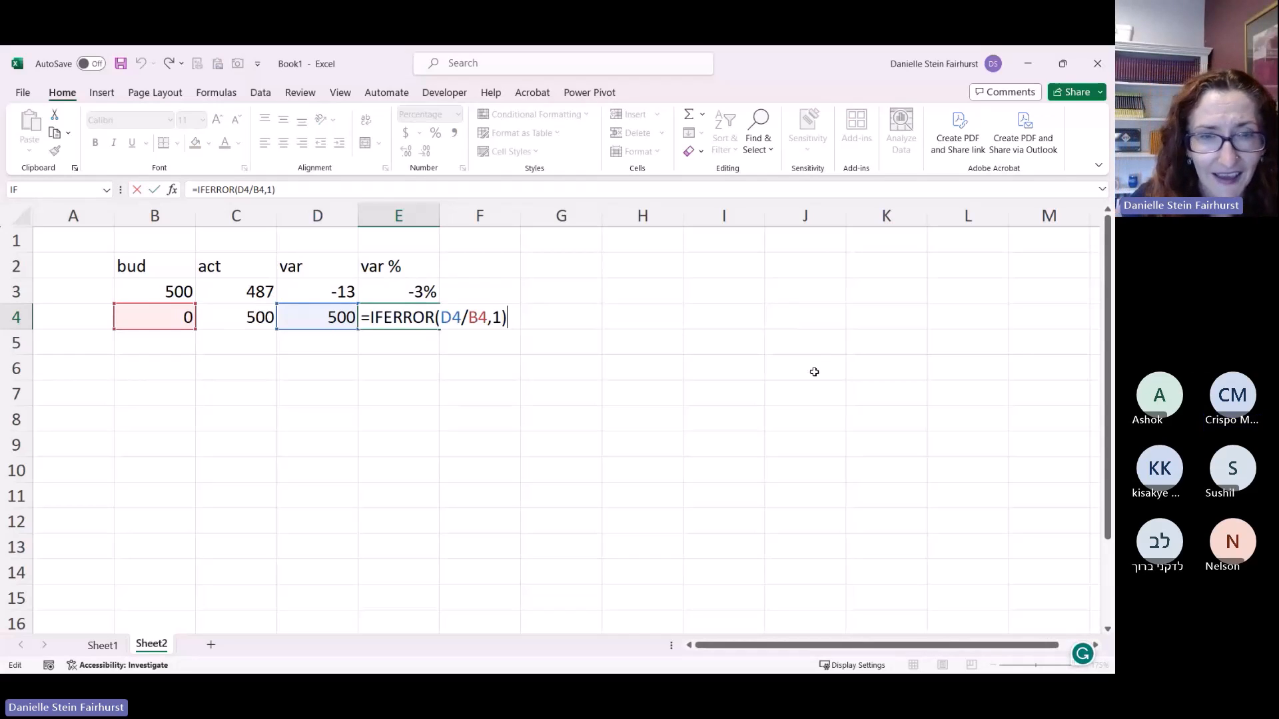
pyautogui.hotkey('ctrl', 'Return')
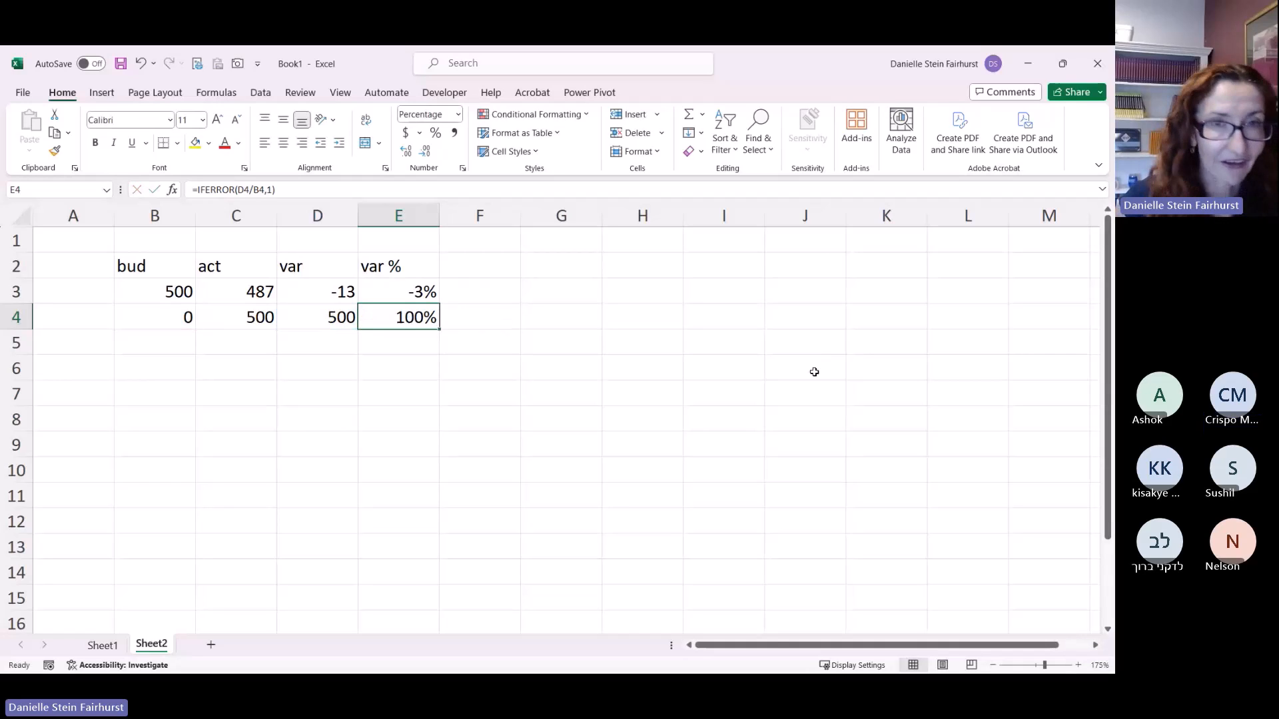
# Step: Switch back to Best Practice FM.xlsx and add a hard-coded 500 to the April Rent formula in F6, making it =$B6/12*F$2+500
pyautogui.hotkey('alt', 'Tab')
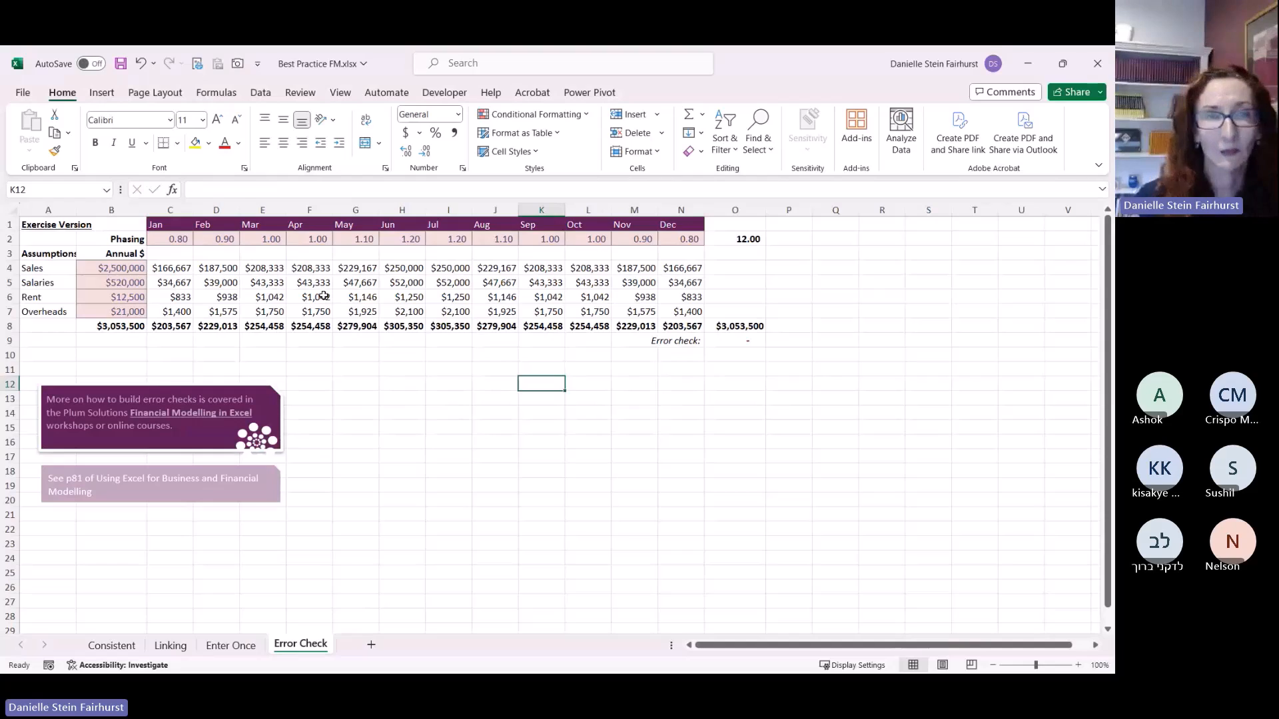
pyautogui.click(323, 296)
pyautogui.press('F2')
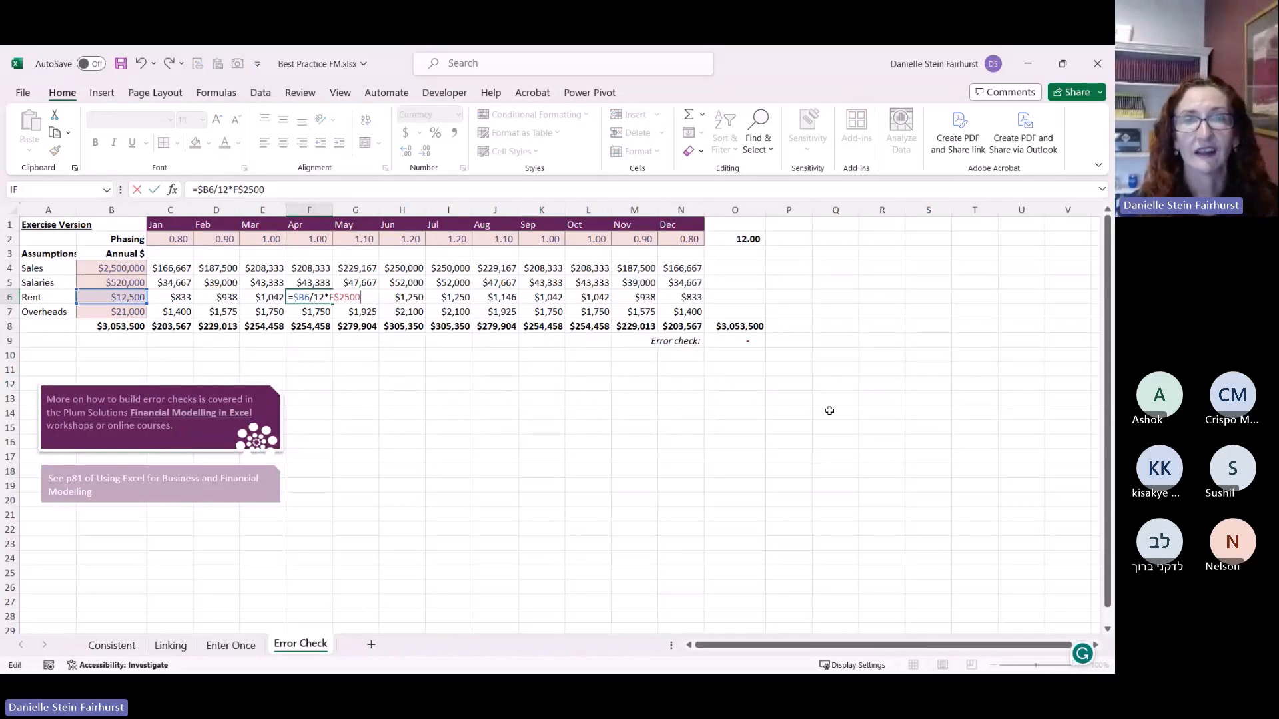
pyautogui.press('BackSpace')
pyautogui.press('BackSpace')
pyautogui.press('BackSpace')
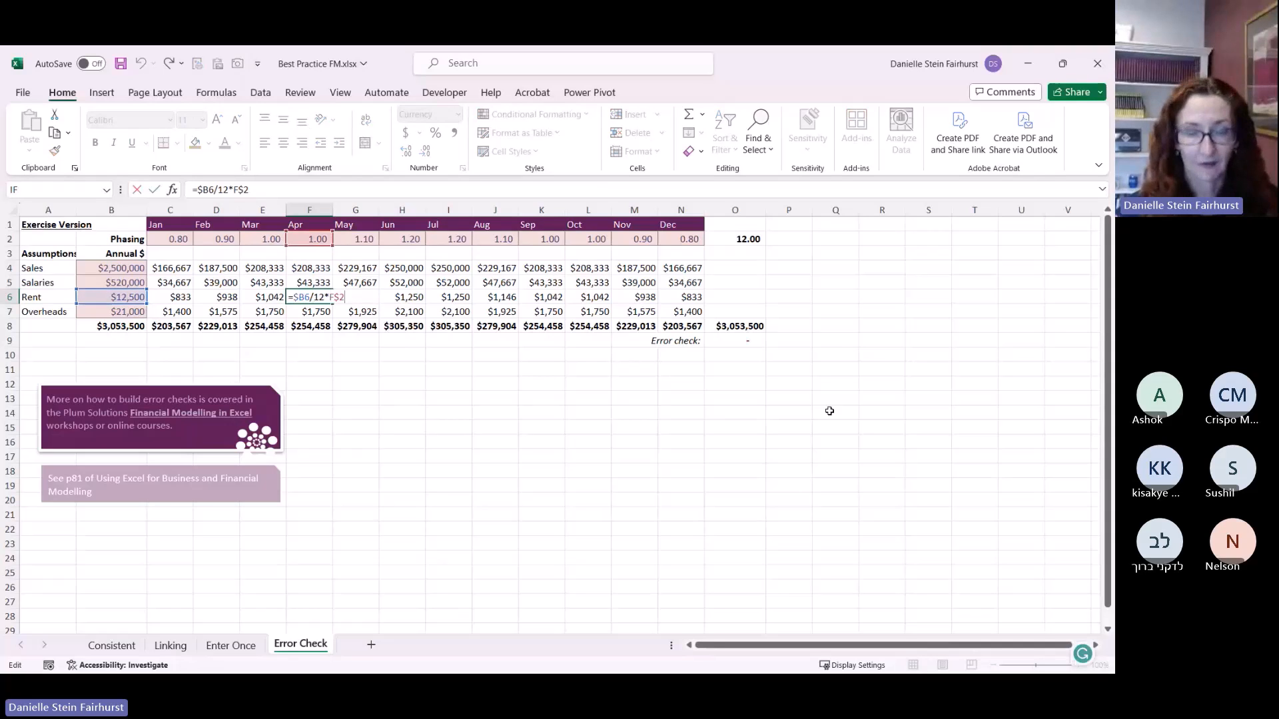
pyautogui.write('+500')
pyautogui.press('Return')
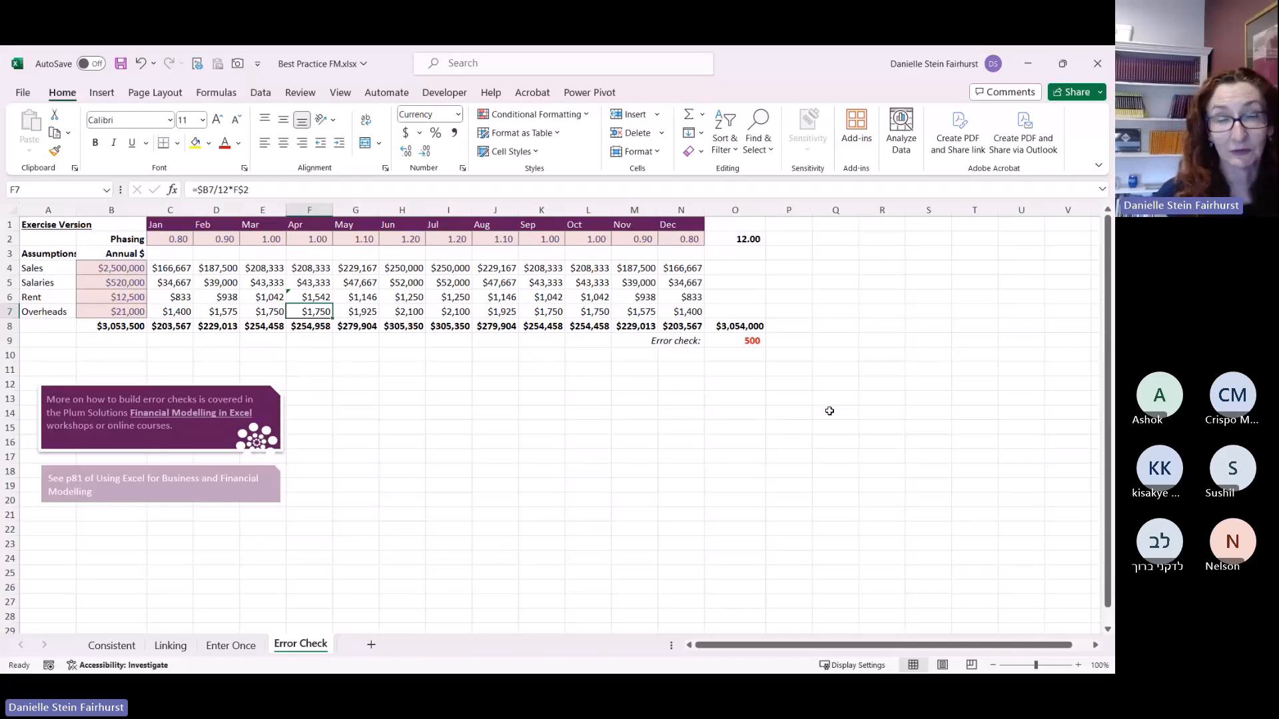
# Step: Replace the error check in O9 with the logical comparison =O8=B8, testing the monthly total against the annual total
pyautogui.press('Up')
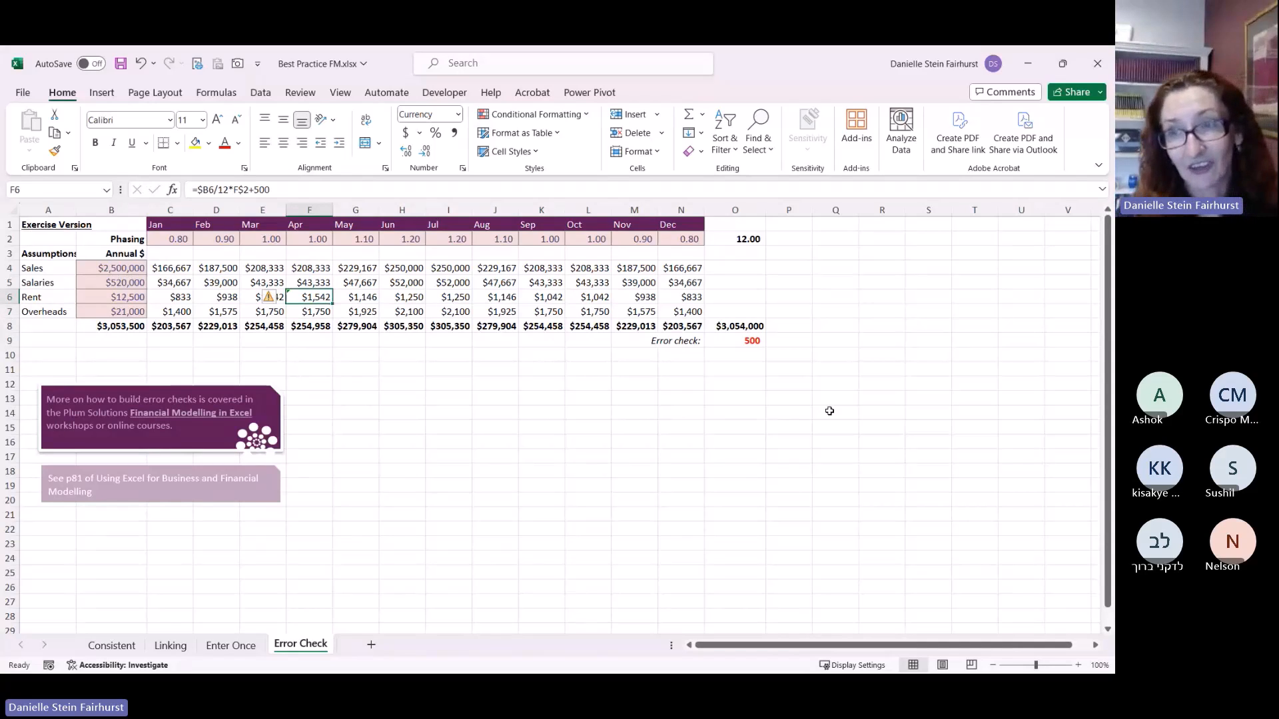
pyautogui.hotkey('ctrl', 'End')
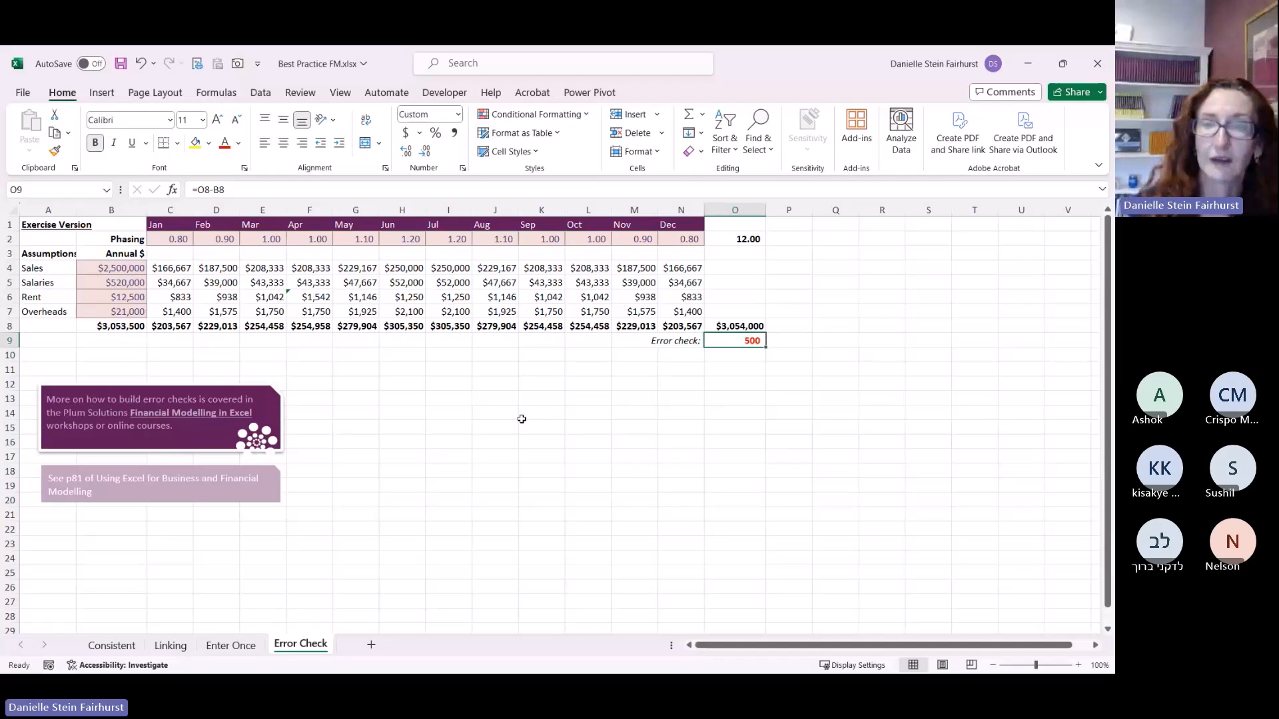
pyautogui.scroll(2, 617, 468)
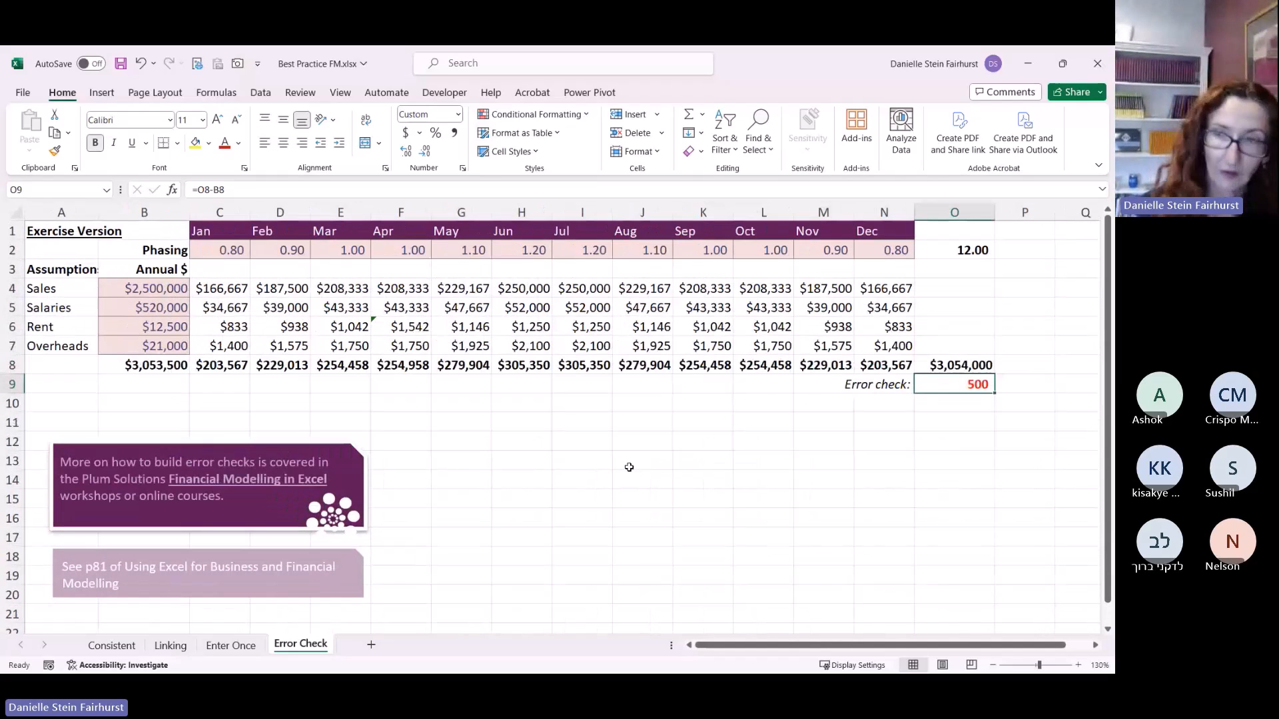
pyautogui.write('=')
pyautogui.press('Up')
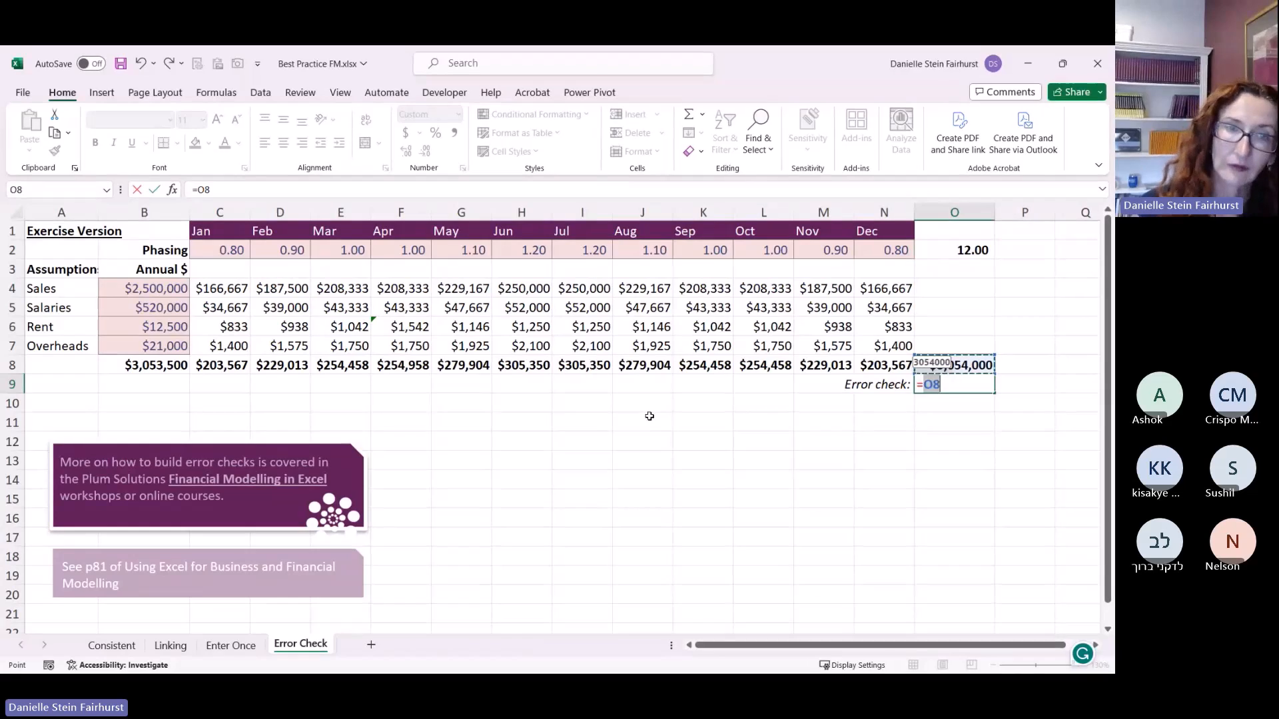
pyautogui.write('=')
pyautogui.click(167, 365)
pyautogui.press('Return')
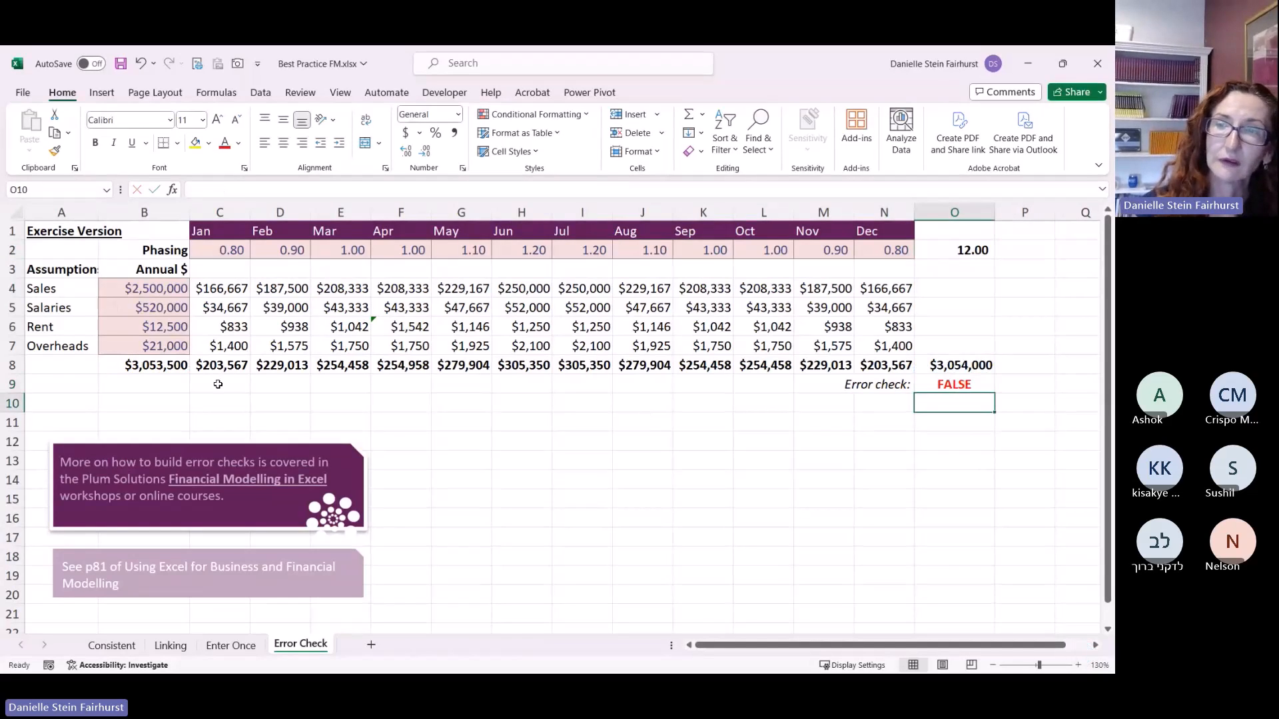
pyautogui.press('Up')
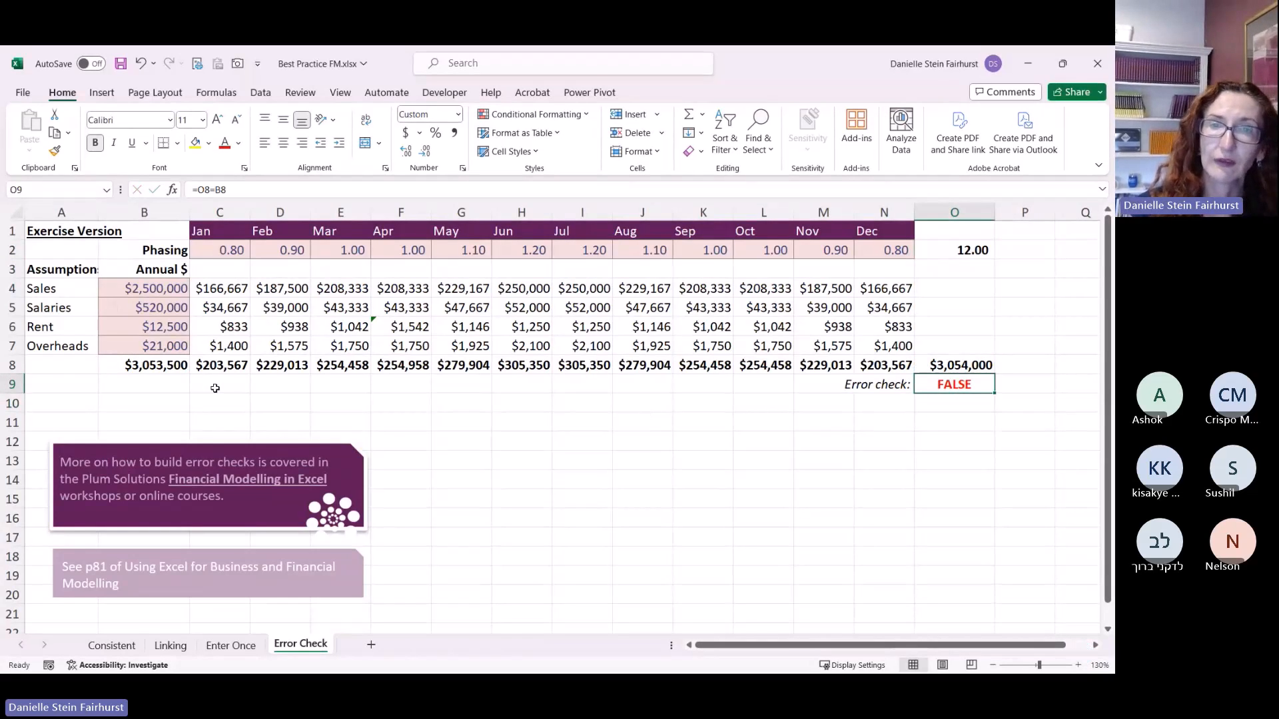
# Step: Copy the March Rent formula from E6 over the April Rent cell F6 to remove the hard-coded 500
pyautogui.click(340, 328)
pyautogui.hotkey('ctrl', 'c')
pyautogui.click(401, 321)
pyautogui.hotkey('ctrl', 'v')
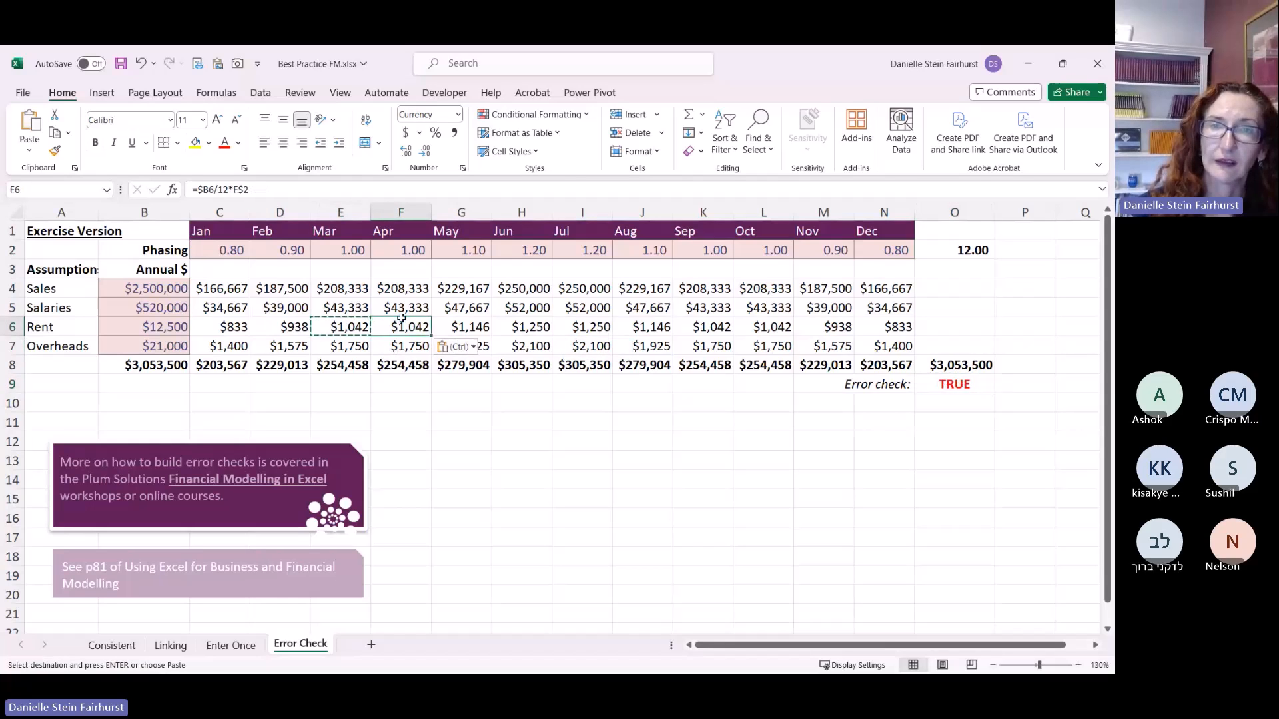
# Step: Replace the error check formula in O9 with =IF(O8<>B8,"error","ok")
pyautogui.doubleClick(979, 384)
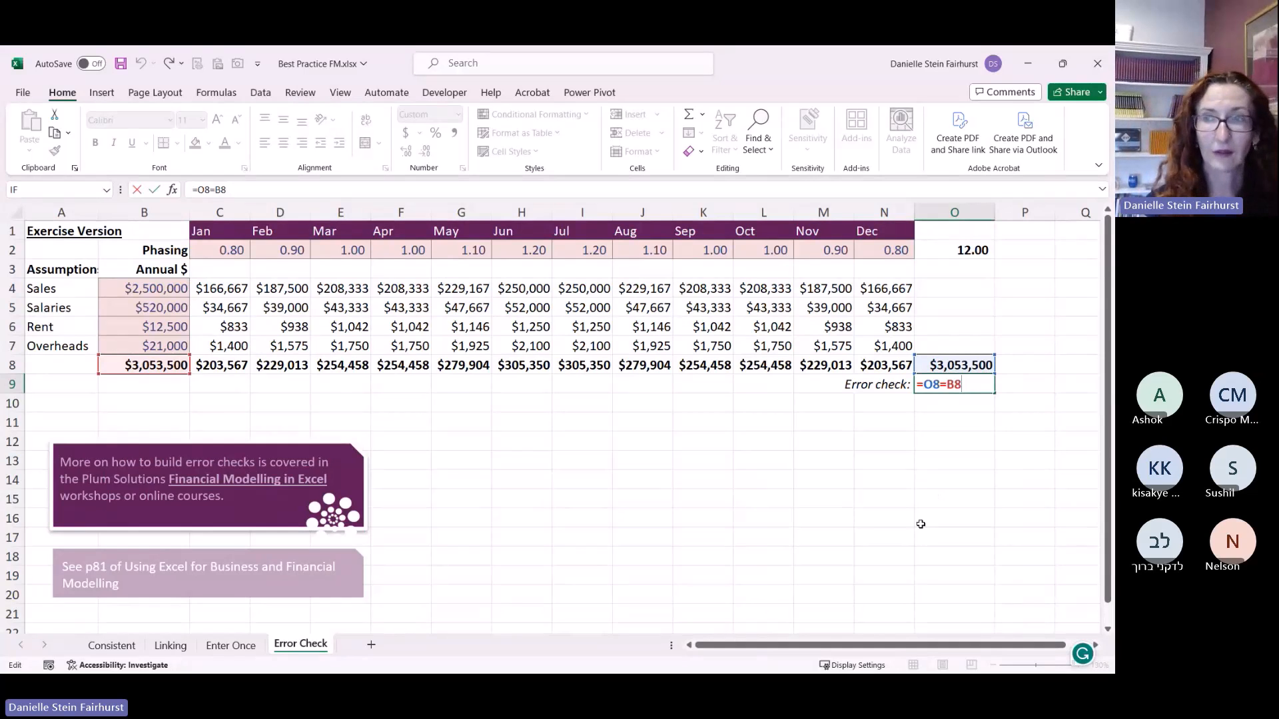
pyautogui.press('BackSpace')
pyautogui.press('BackSpace')
pyautogui.press('BackSpace')
pyautogui.press('BackSpace')
pyautogui.press('BackSpace')
pyautogui.write('if(')
pyautogui.press('Up')
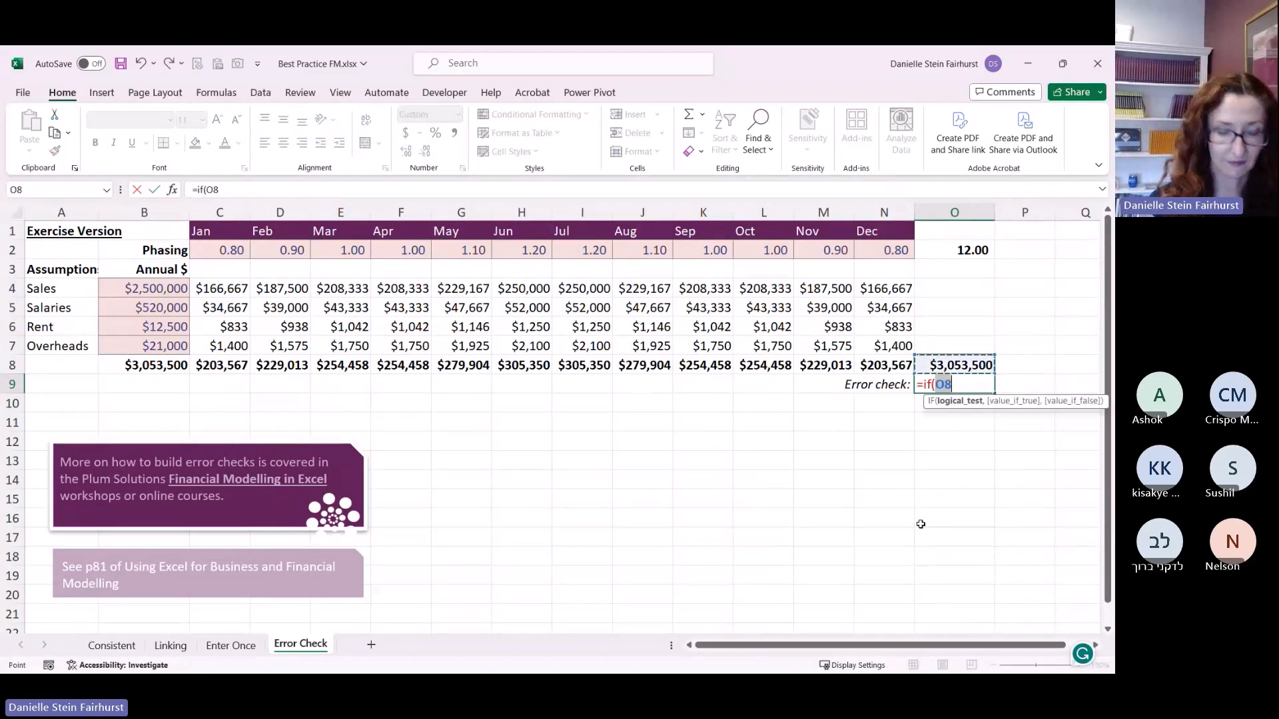
pyautogui.write('<>')
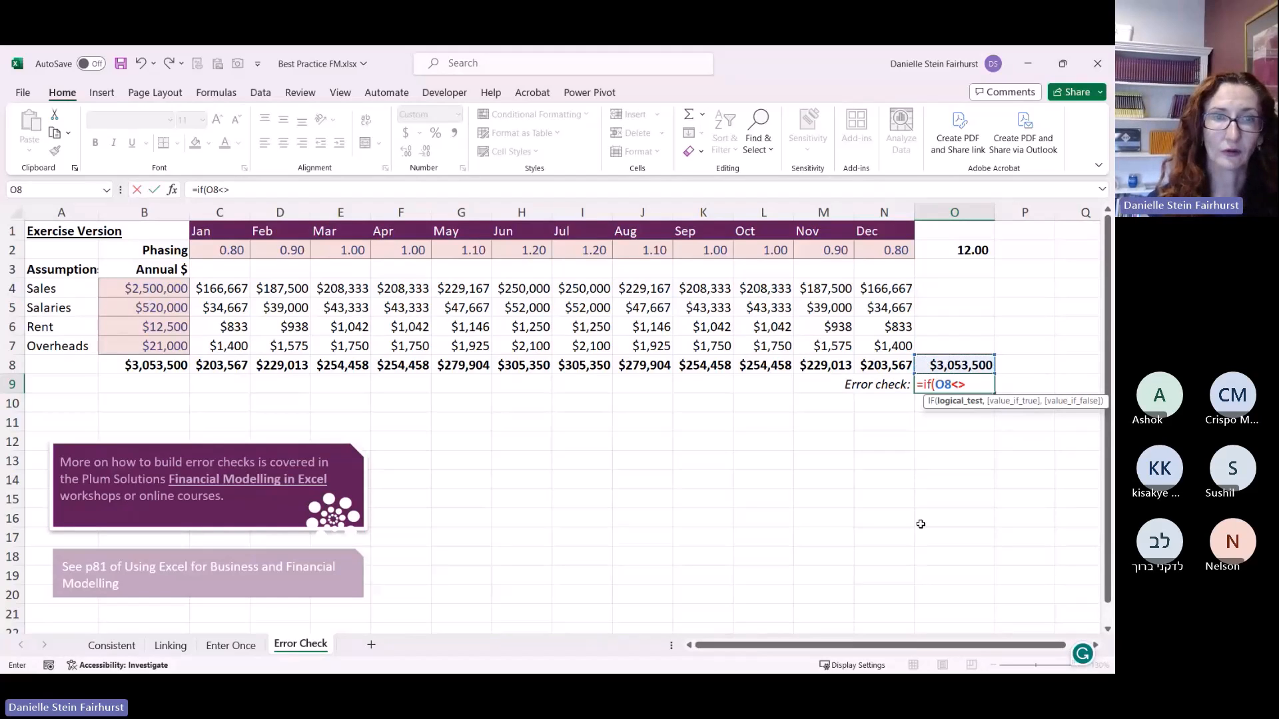
pyautogui.click(174, 368)
pyautogui.write(',')
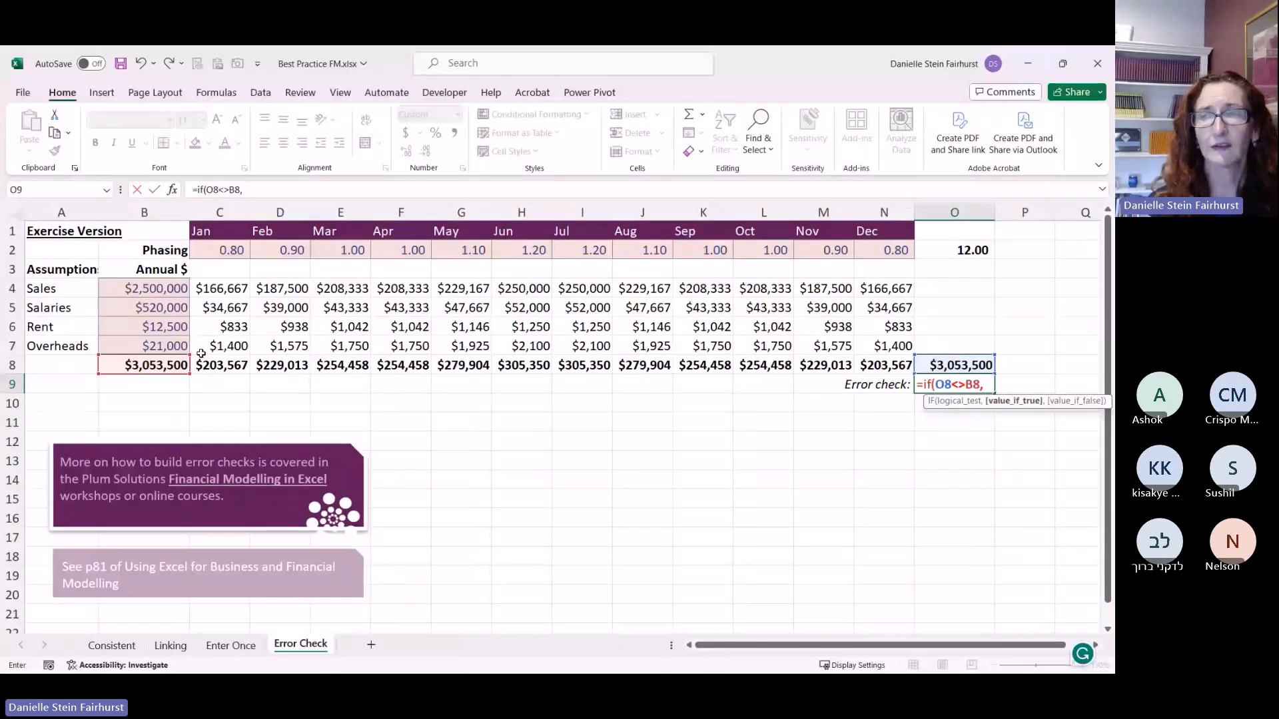
pyautogui.write('"error",')
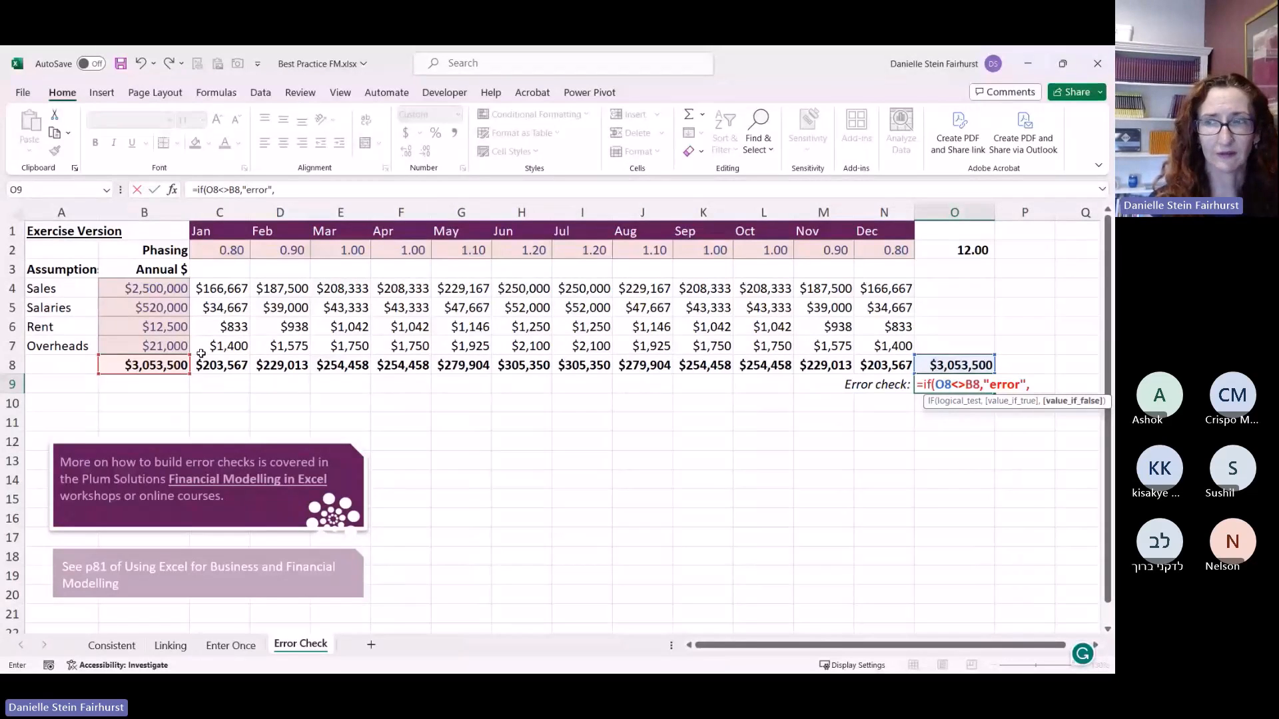
pyautogui.write('"ok"')
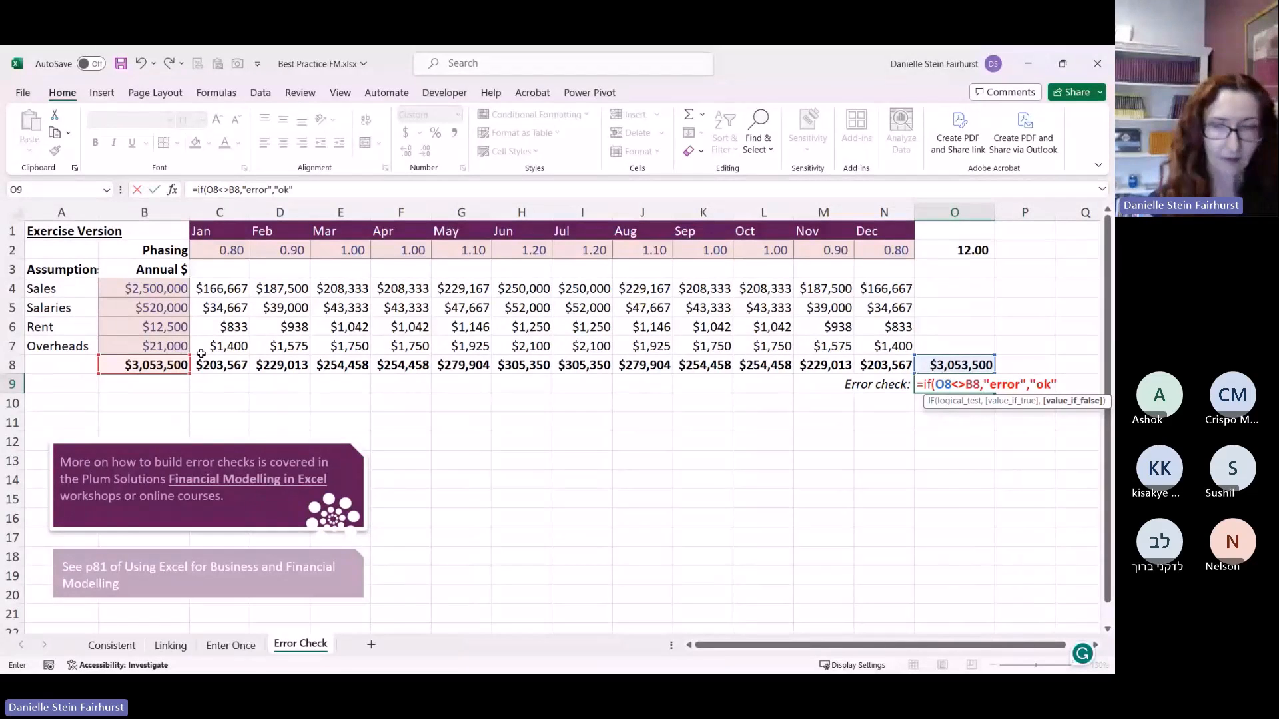
pyautogui.hotkey('ctrl', 'Return')
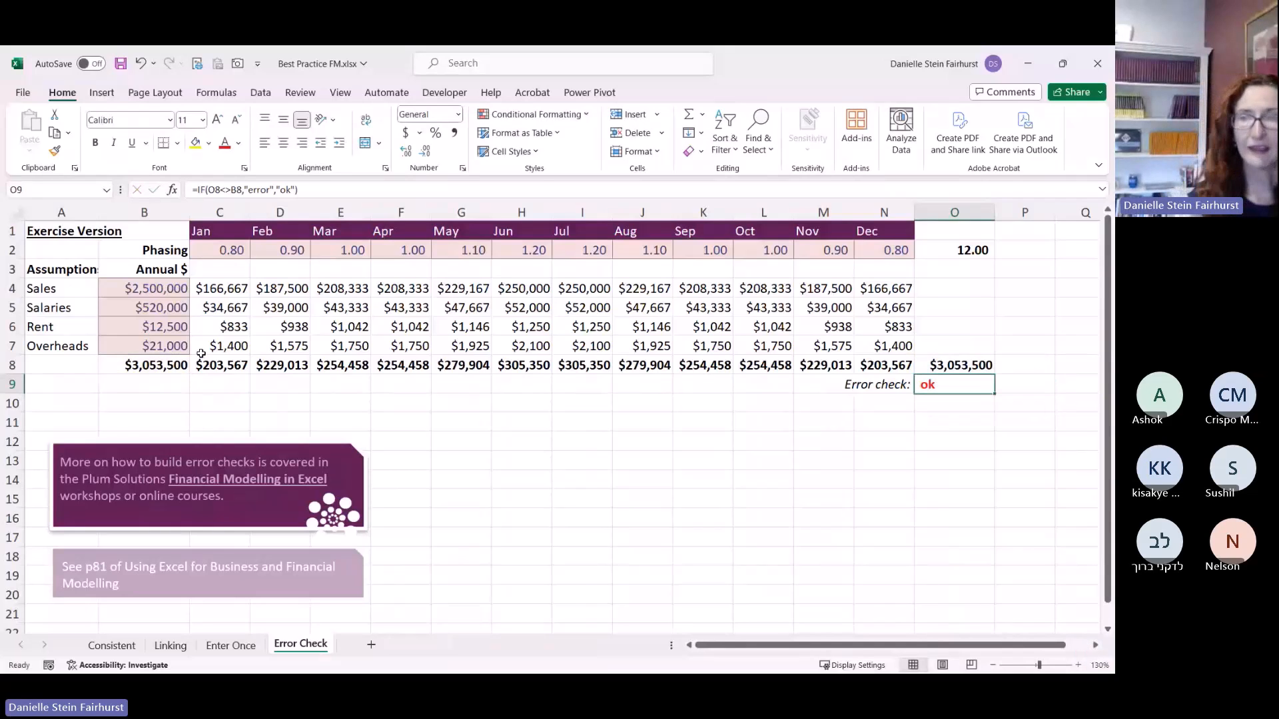
# Step: Add a tolerance to the error check in O9 using absolute values, making it =IF(ABS(O8-B8)>1,"error","ok")
pyautogui.press('F2')
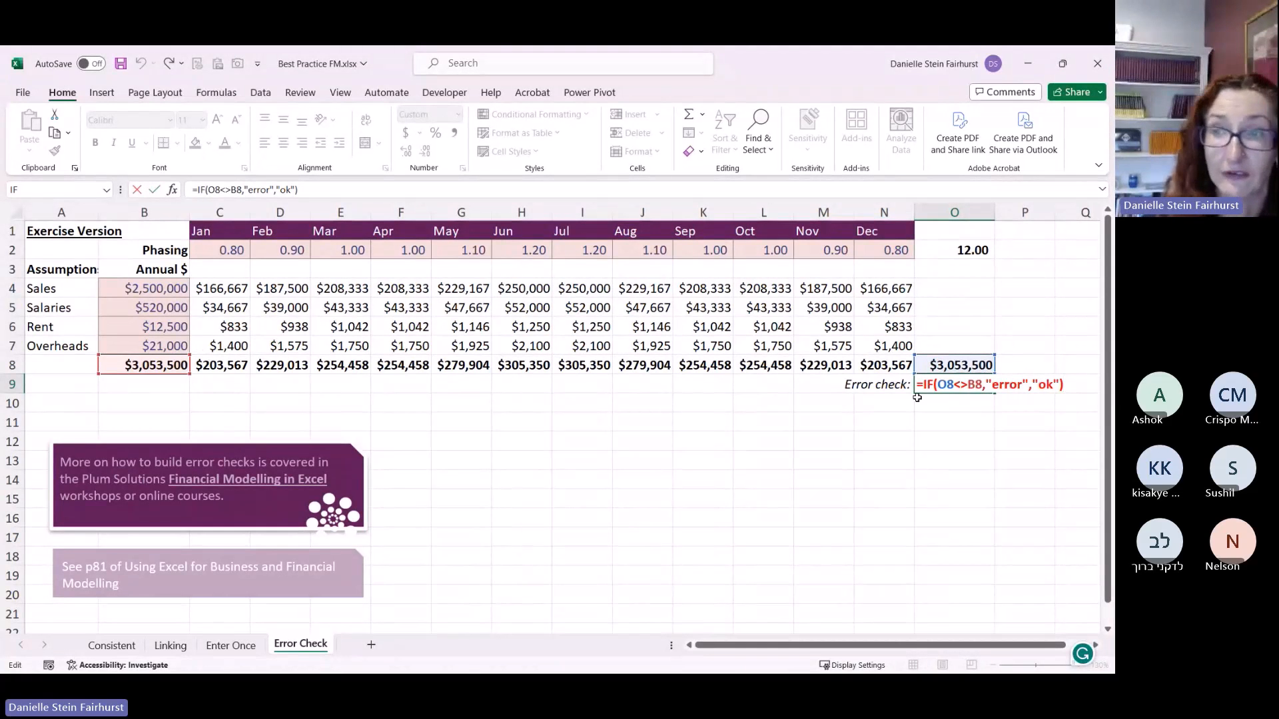
pyautogui.click(942, 385)
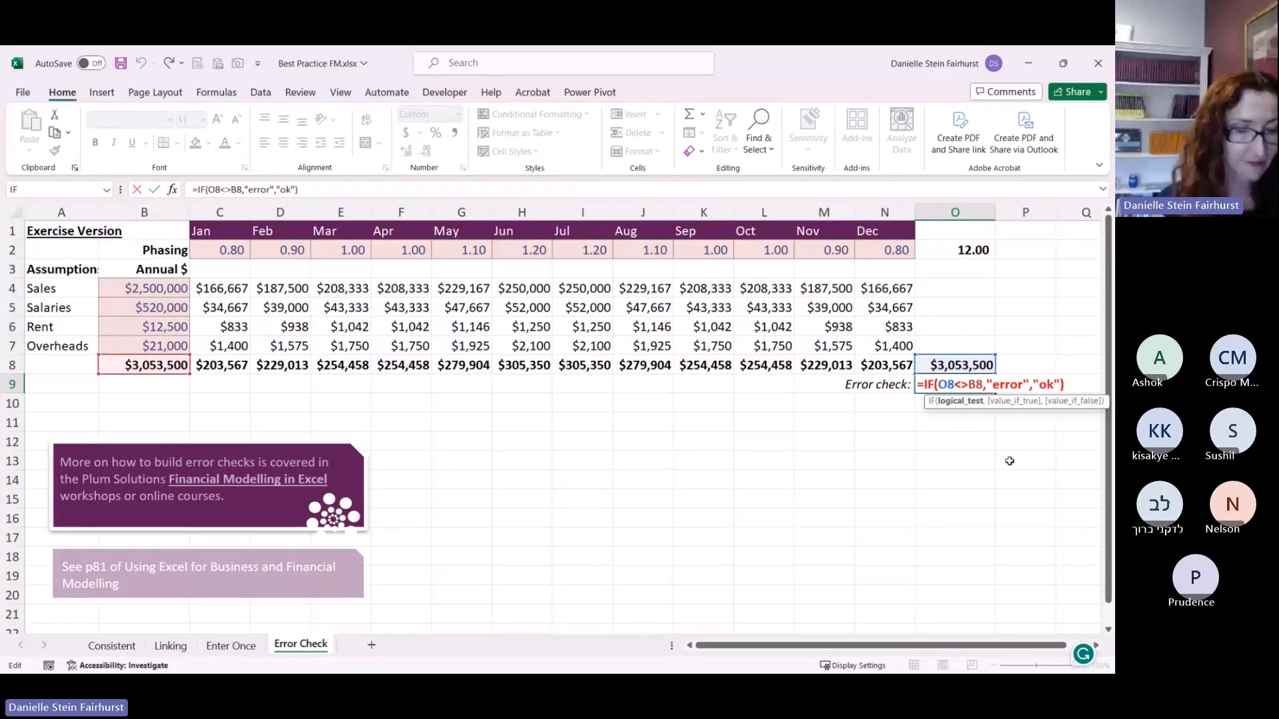
pyautogui.write('abs(')
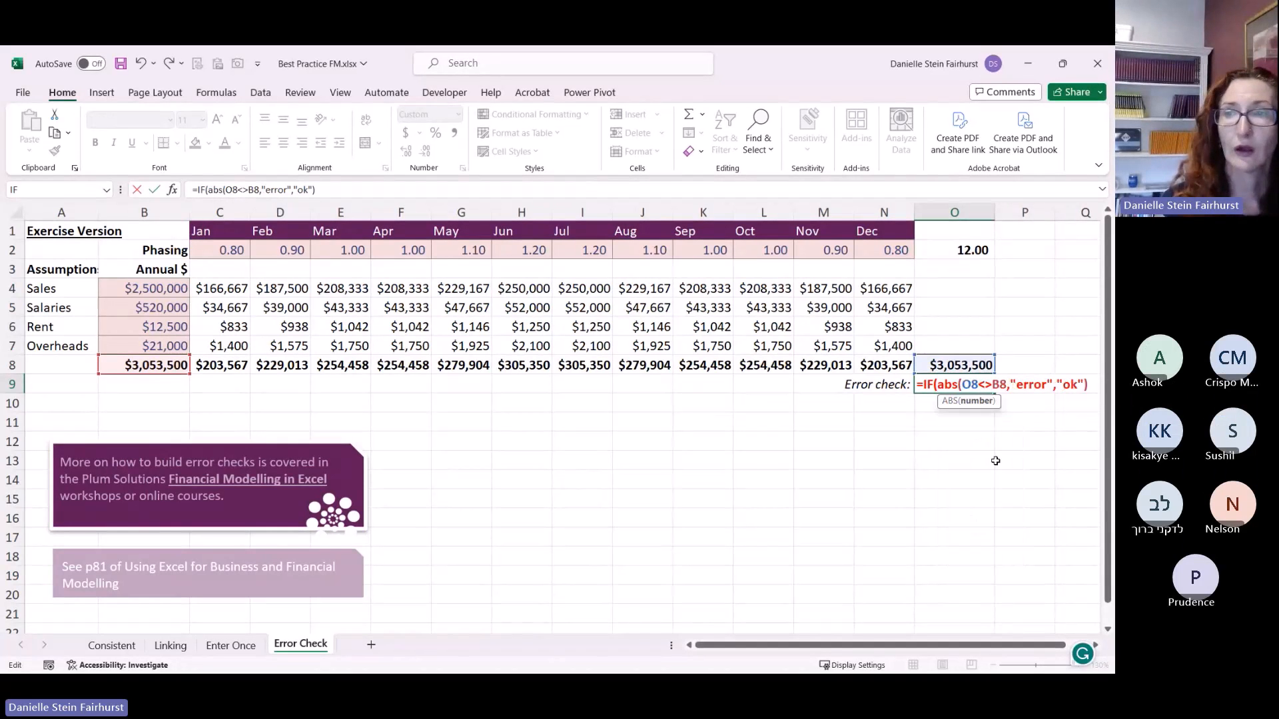
pyautogui.press('Right')
pyautogui.press('Right')
pyautogui.press('Delete')
pyautogui.write('-')
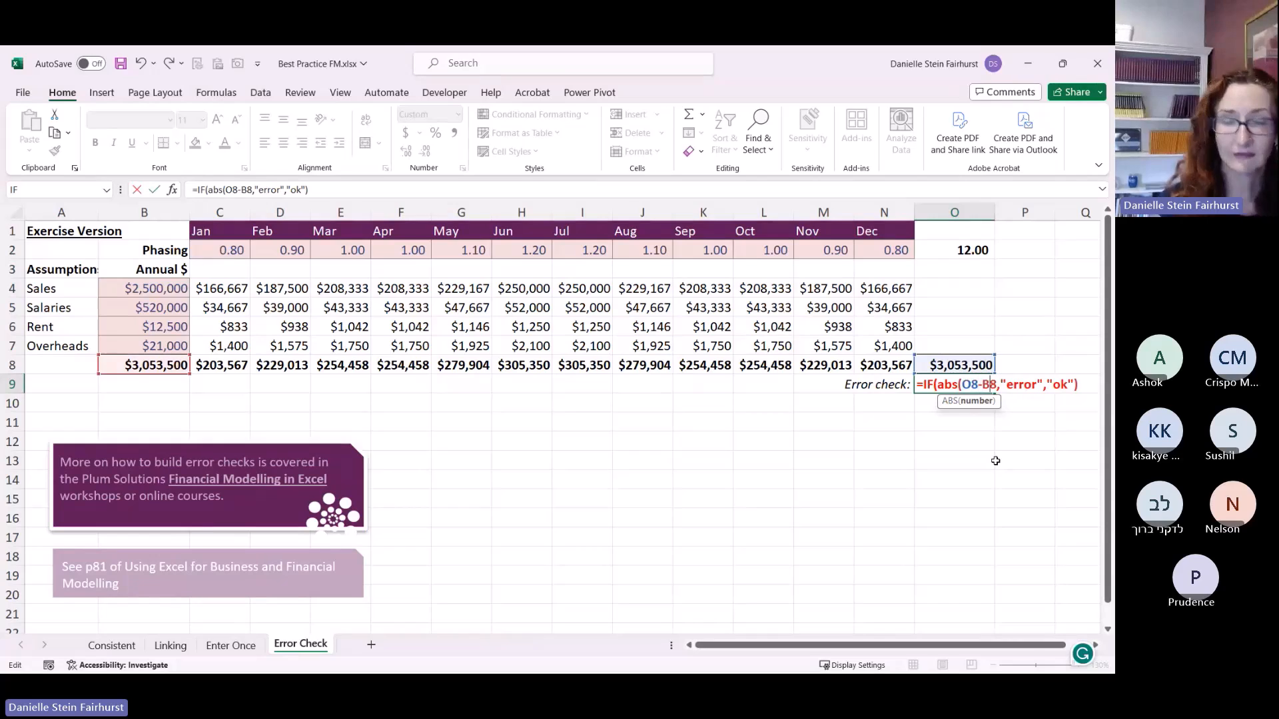
pyautogui.press('Right')
pyautogui.press('Right')
pyautogui.write(')')
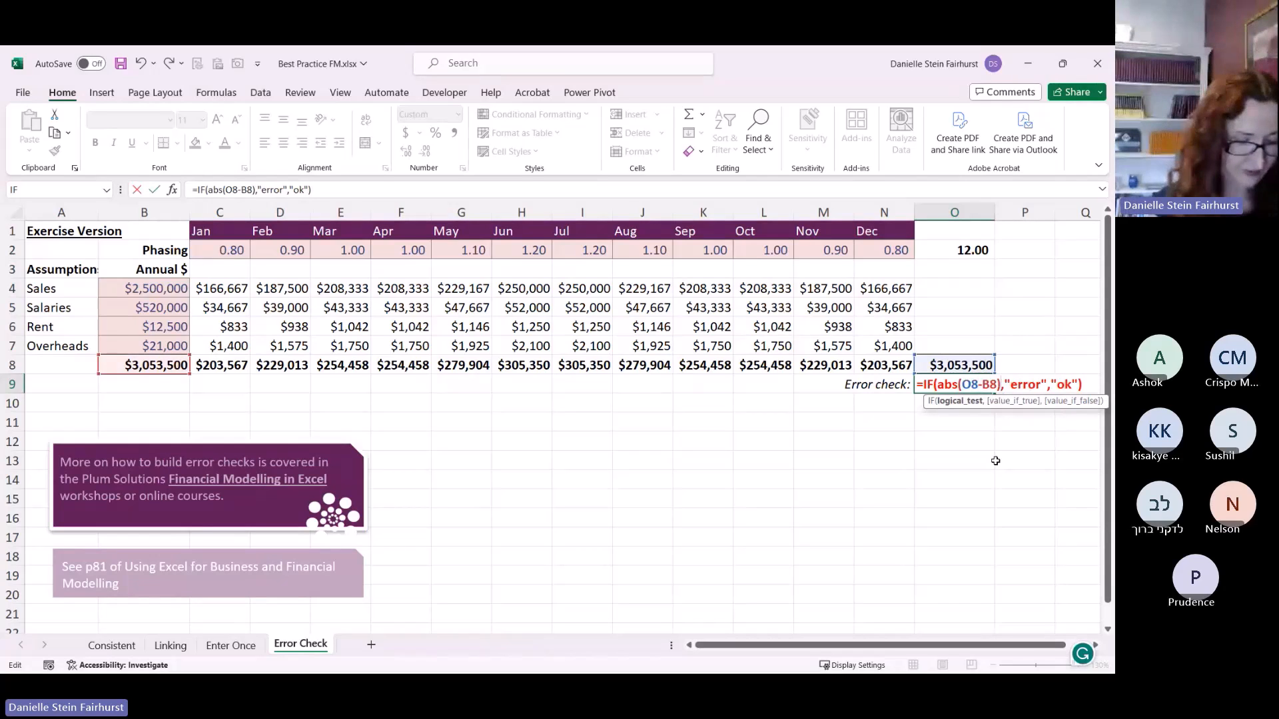
pyautogui.write('>')
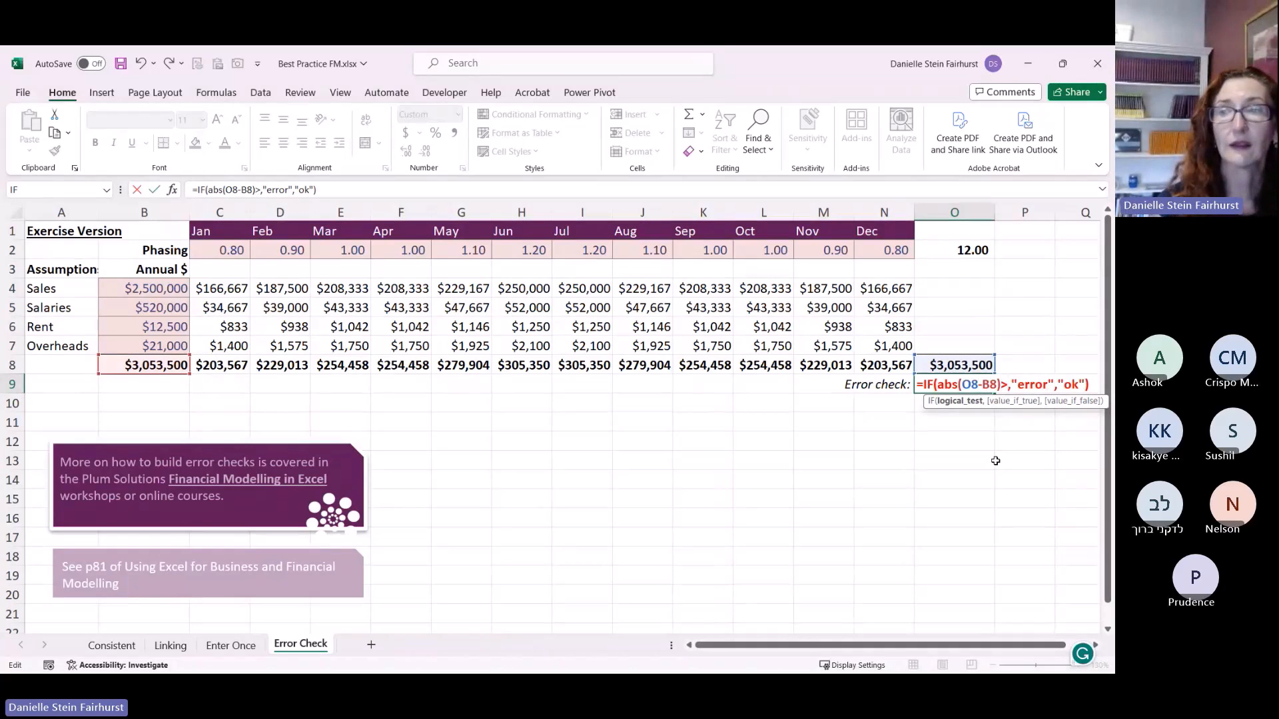
pyautogui.press('Return')
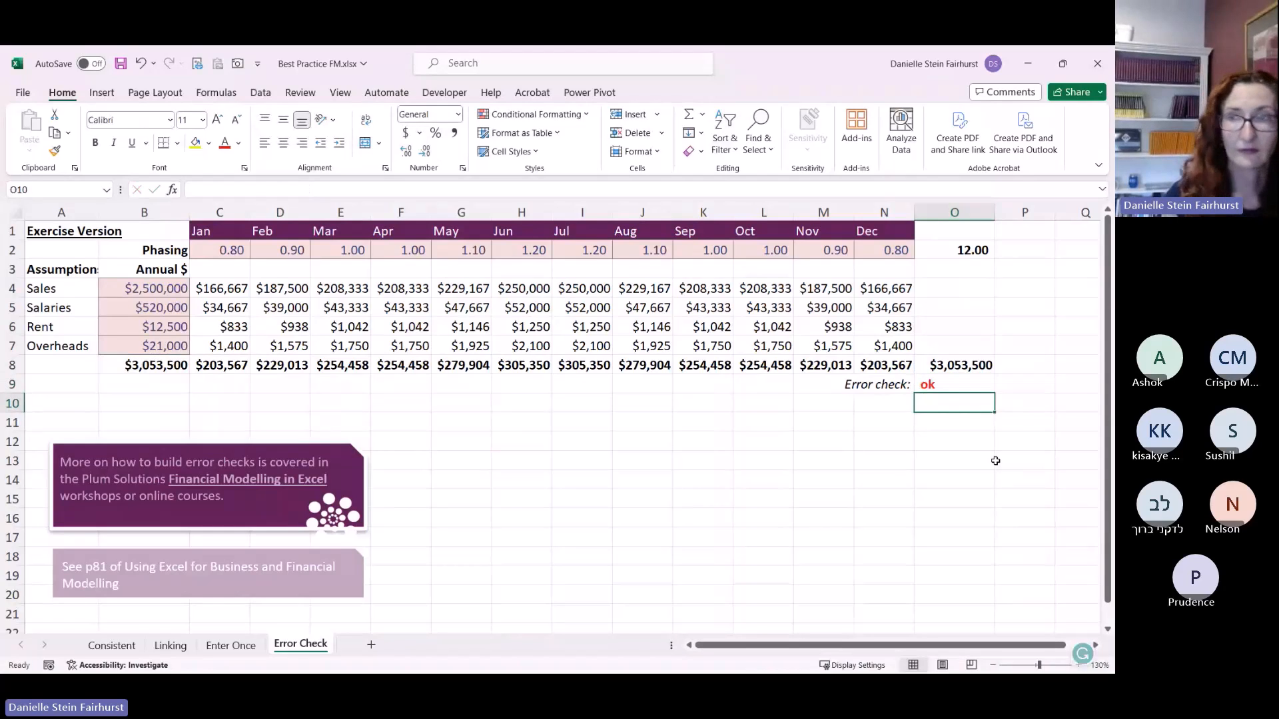
pyautogui.press('Up')
pyautogui.press('F2')
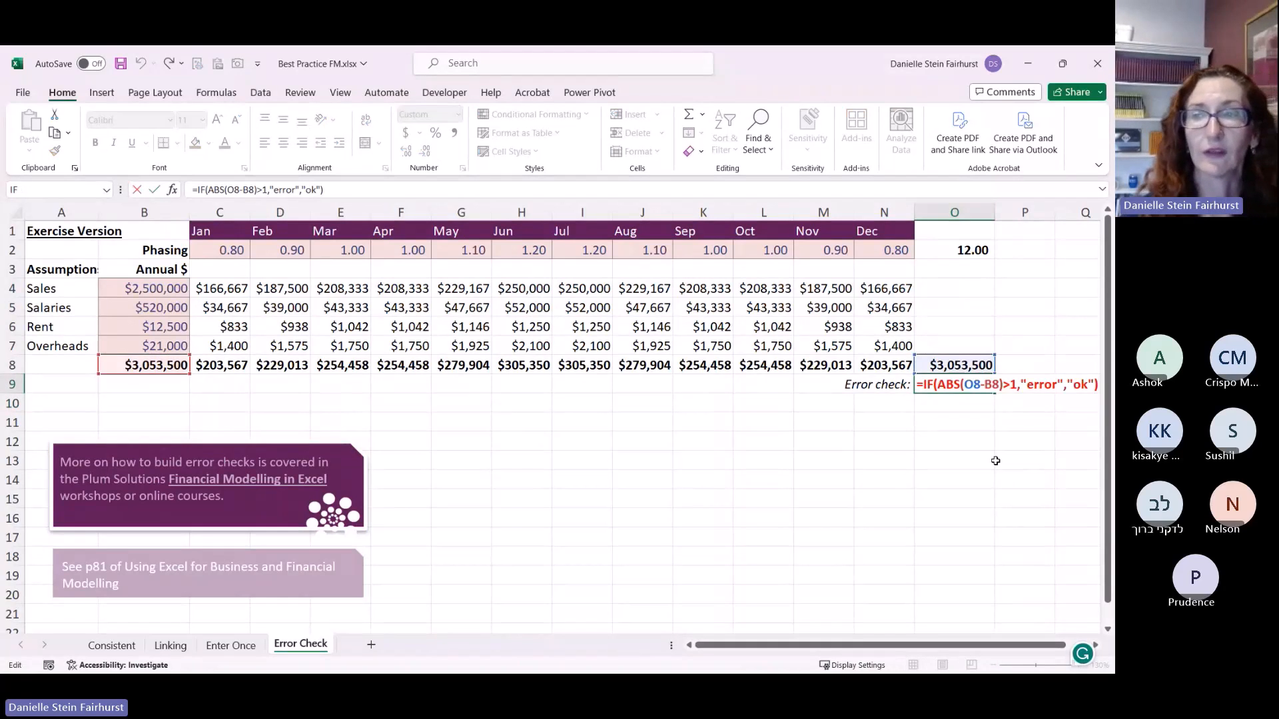
pyautogui.press('Escape')
# Step: Add an Equal To conditional formatting rule to O9 that shows "ok" as Green Fill with Dark Green Text
pyautogui.click(506, 119)
pyautogui.moveTo(524, 139)
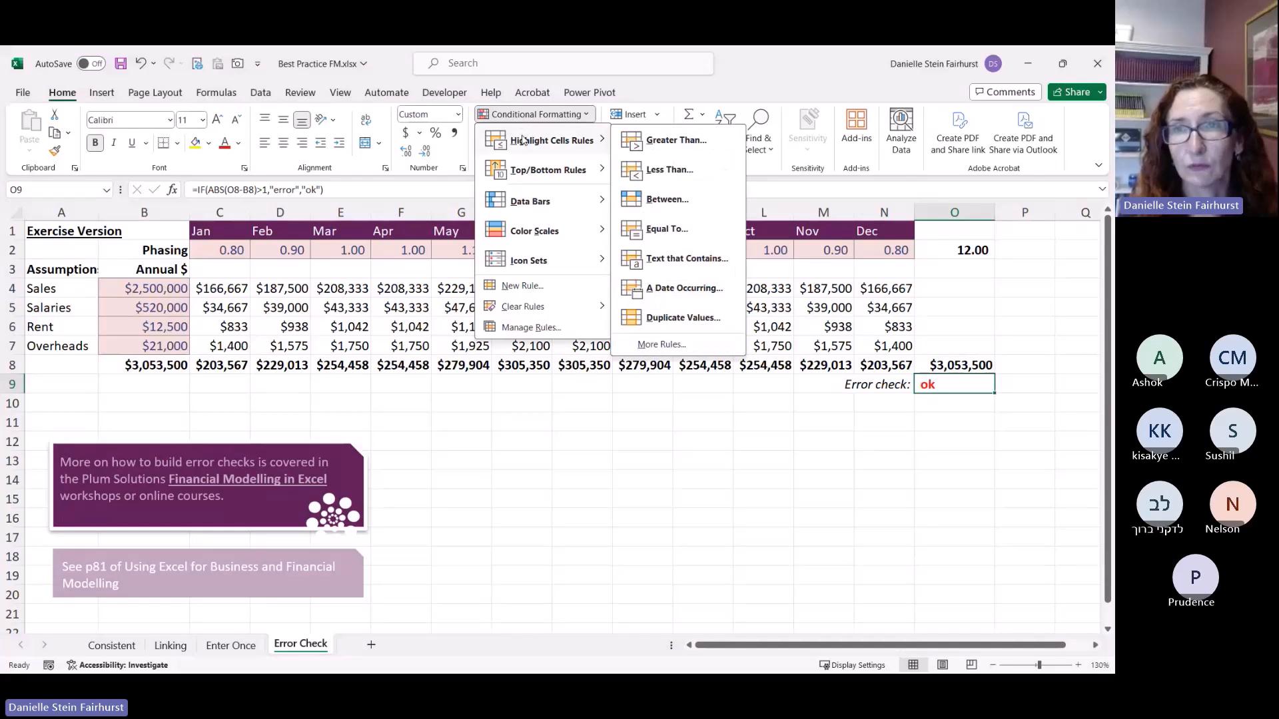
pyautogui.click(670, 230)
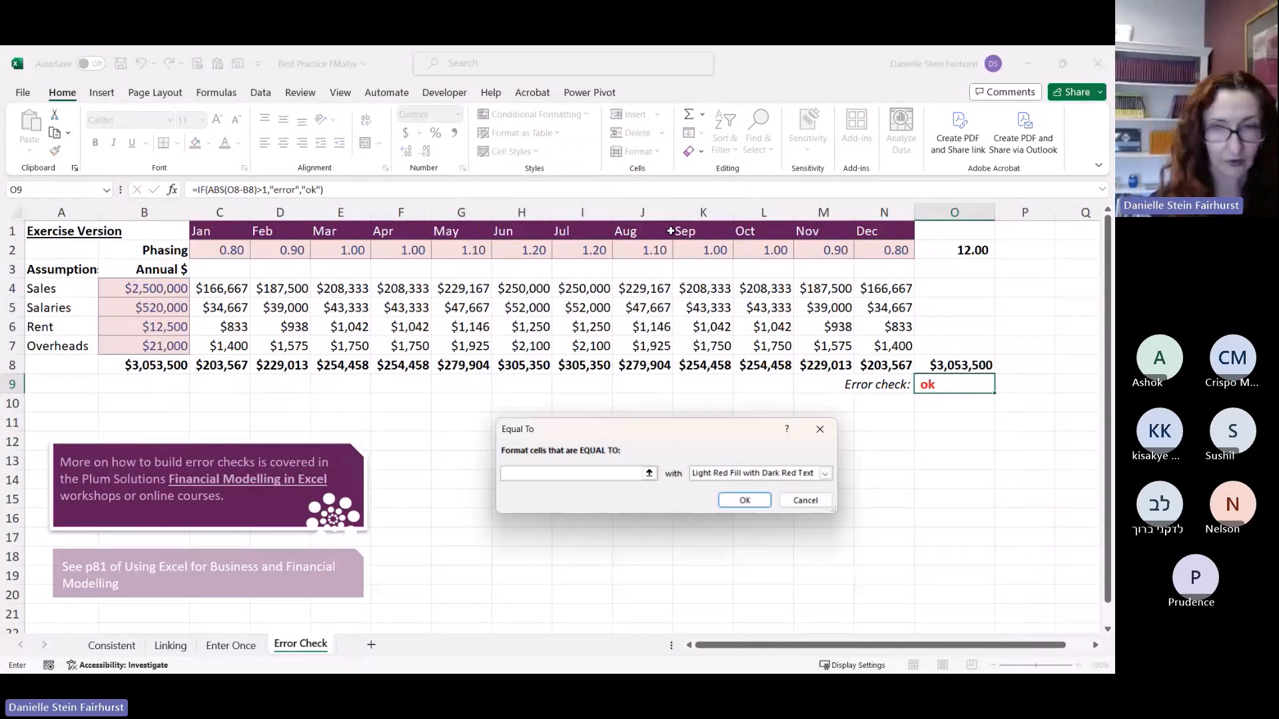
pyautogui.write('ok')
pyautogui.click(735, 473)
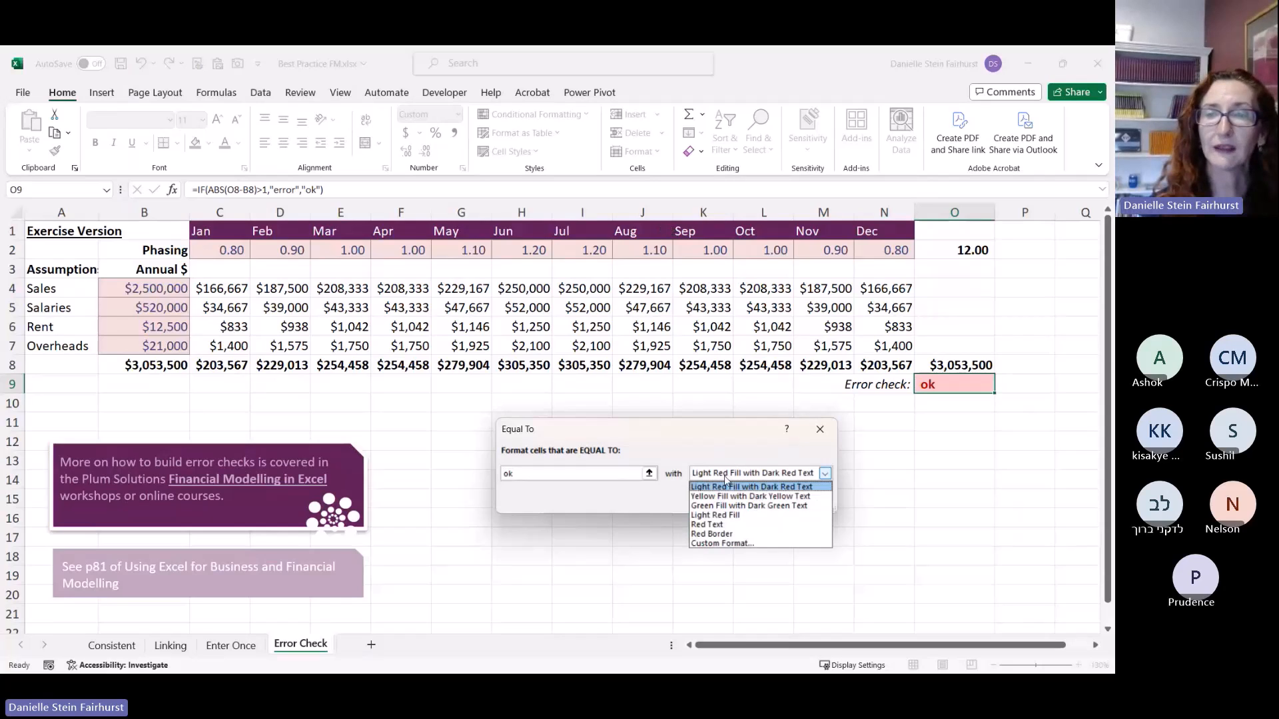
pyautogui.click(733, 502)
pyautogui.click(743, 499)
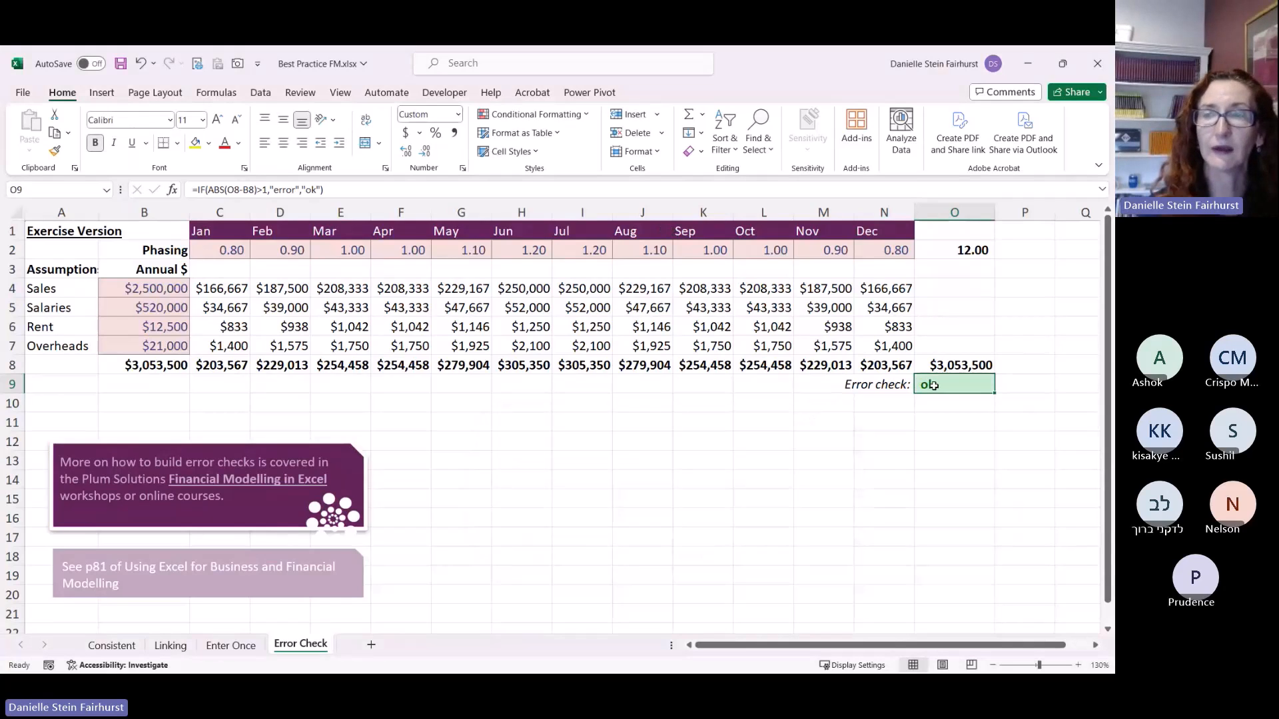
# Step: Review the finished error check formula in O9 and switch to the "Use Error Checks" slide in the presentation
pyautogui.press('F2')
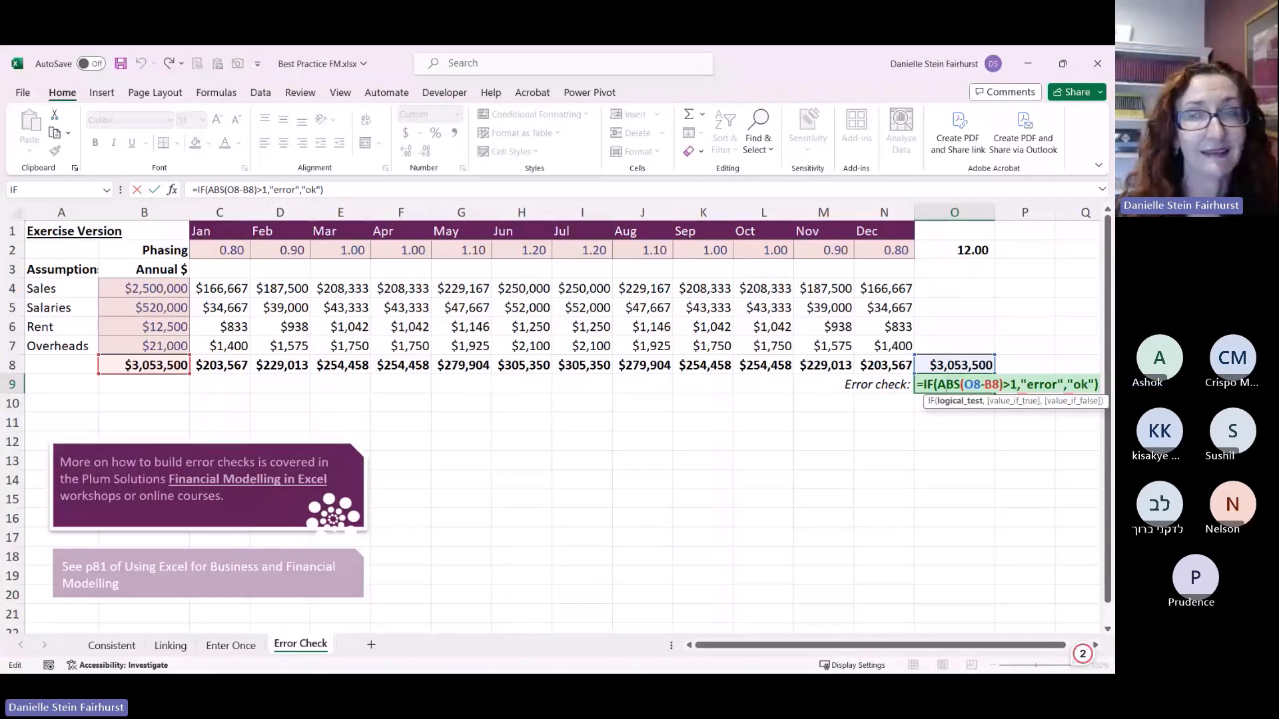
pyautogui.click(711, 536)
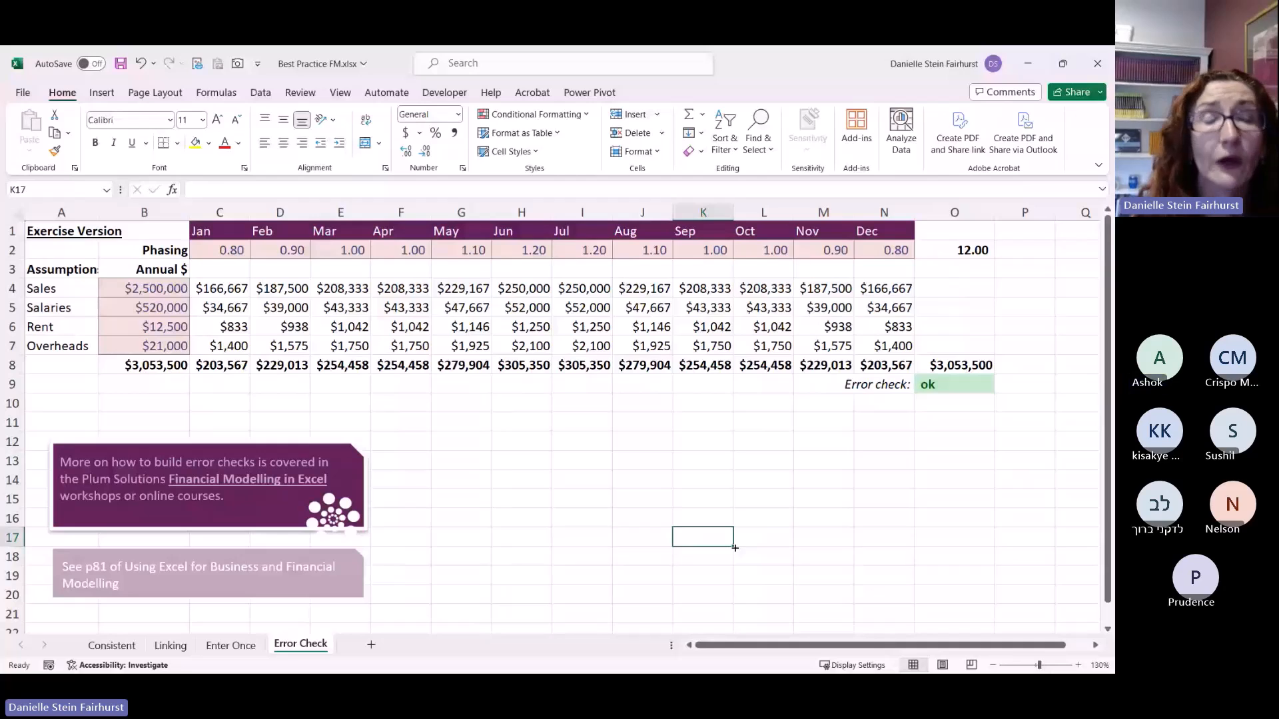
pyautogui.hotkey('alt', 'Tab')
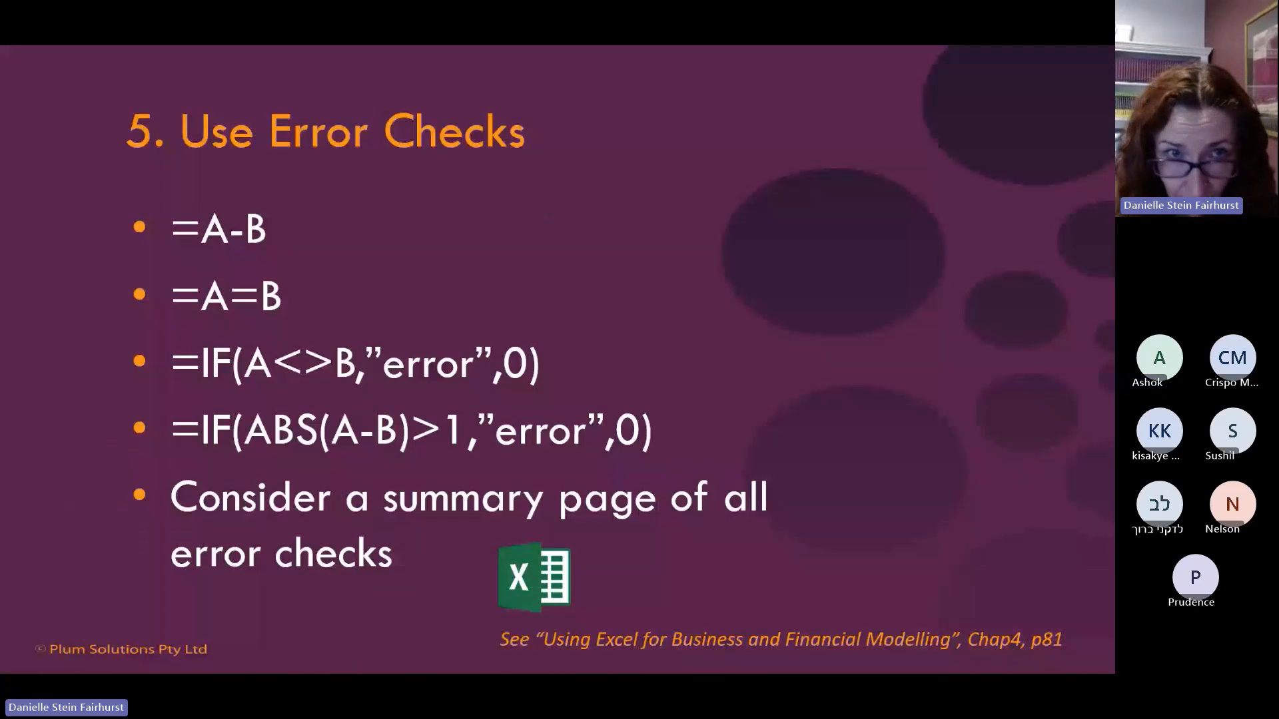